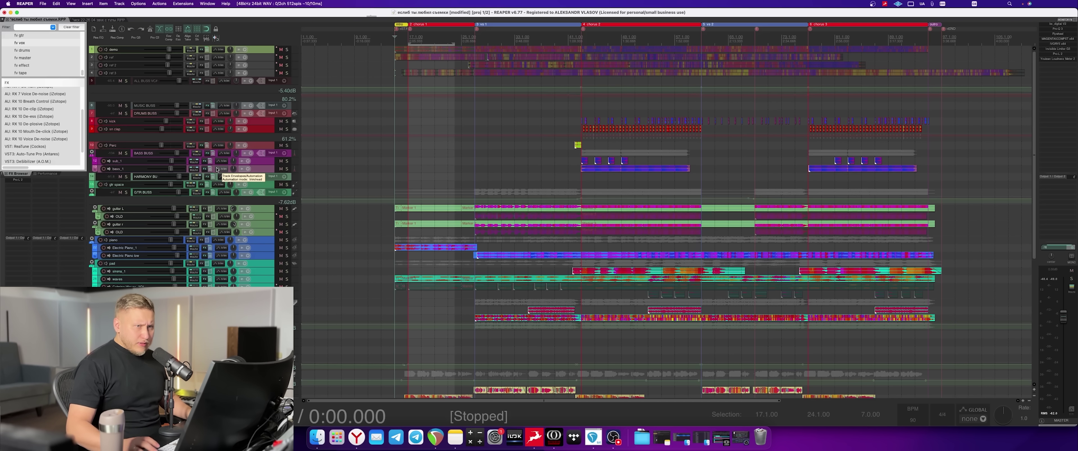
- Play the project from the beginning and follow the vocal and backing vocal tracks through verse 1 into chorus 2
{"action": "scroll", "coordinate": [628, 126], "scroll_direction": "down", "scroll_amount": 5}
{"action": "scroll", "coordinate": [753, 104], "scroll_direction": "up", "scroll_amount": 5}
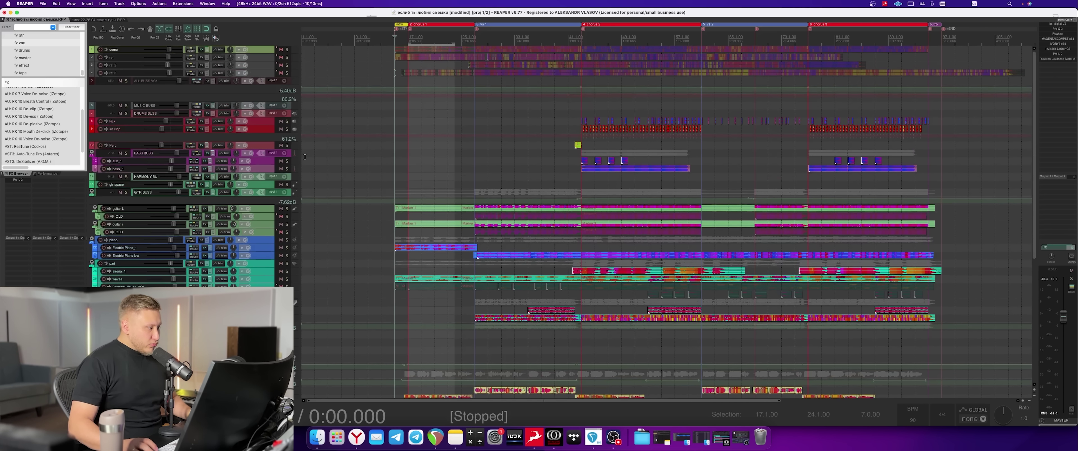
{"action": "key", "text": "space"}
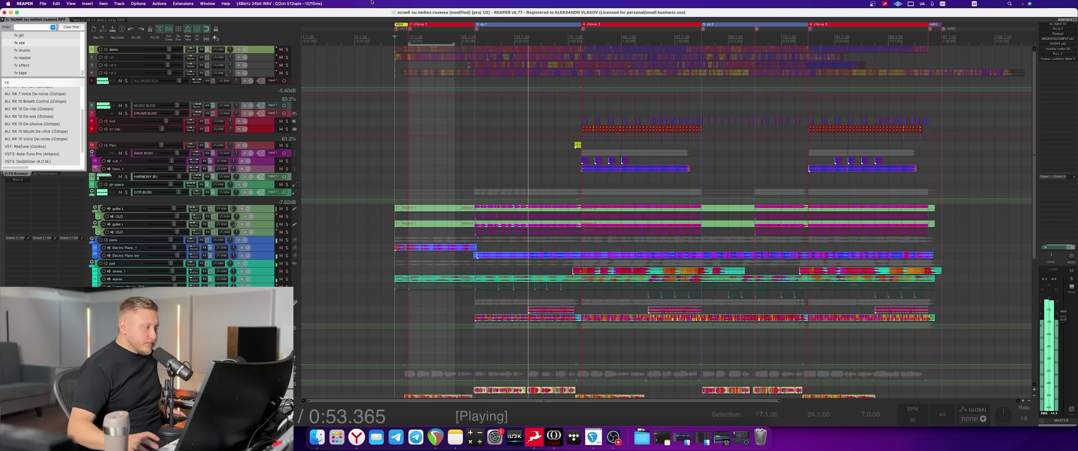
{"action": "scroll", "coordinate": [286, 233], "scroll_direction": "down", "scroll_amount": 5}
{"action": "scroll", "coordinate": [286, 233], "scroll_direction": "down", "scroll_amount": 2}
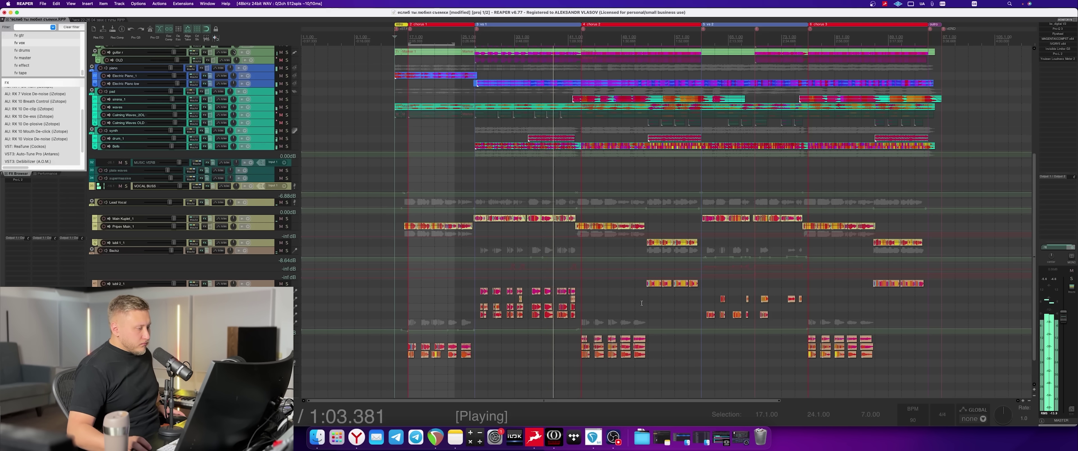
{"action": "scroll", "coordinate": [623, 300], "scroll_direction": "up", "scroll_amount": 5}
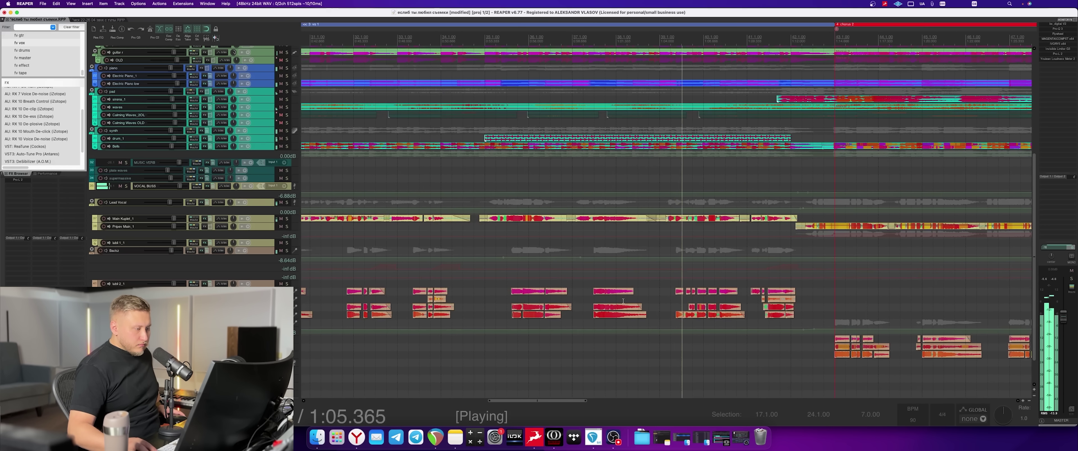
{"action": "scroll", "coordinate": [623, 300], "scroll_direction": "down", "scroll_amount": 3}
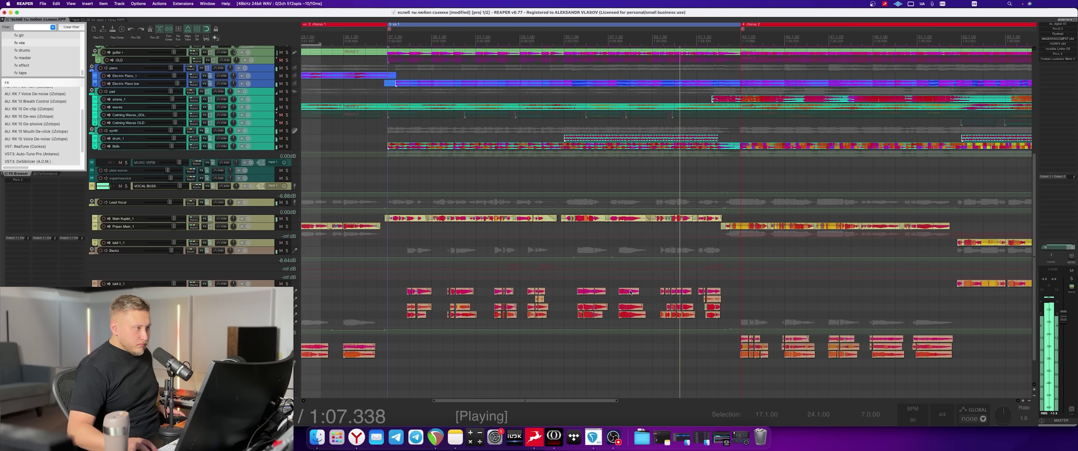
{"action": "scroll", "coordinate": [615, 293], "scroll_direction": "right", "scroll_amount": 3}
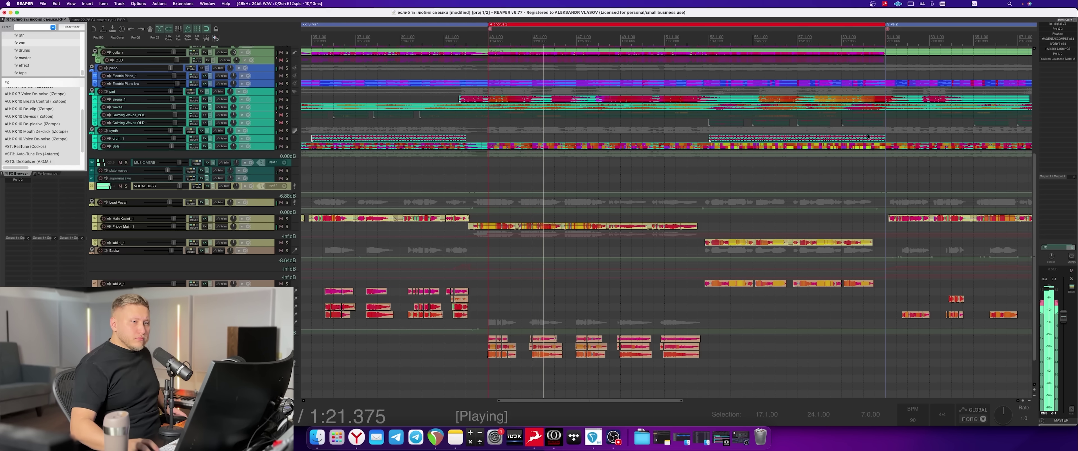
- Check the loudness metering in the master track's Pro-L 2 limiter, close it, and stop playback at the end of chorus 2
{"action": "left_click", "coordinate": [1057, 53]}
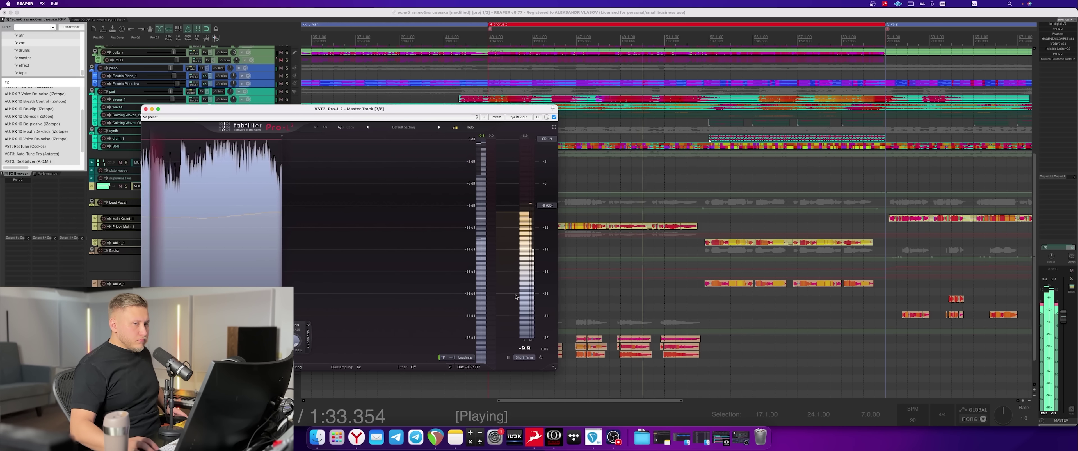
{"action": "left_click", "coordinate": [146, 109]}
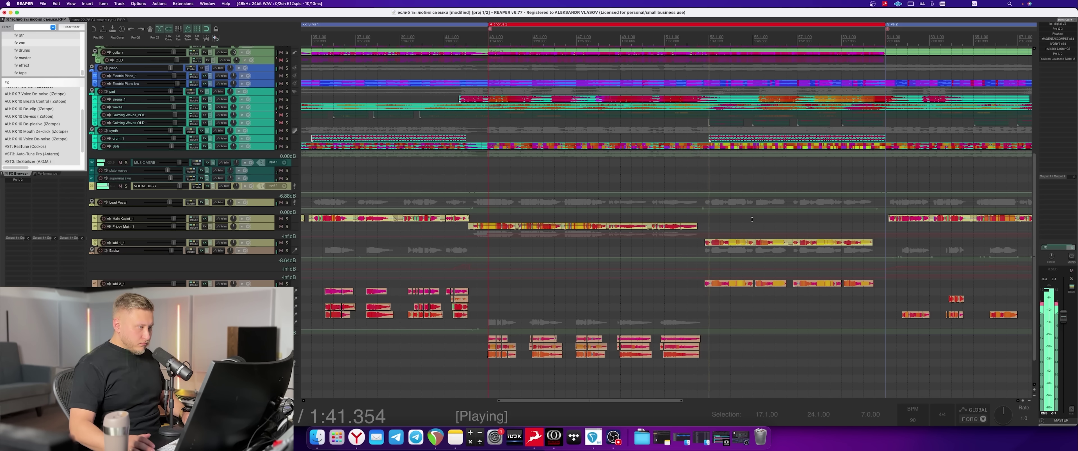
{"action": "scroll", "coordinate": [704, 233], "scroll_direction": "down", "scroll_amount": 3}
{"action": "scroll", "coordinate": [698, 233], "scroll_direction": "down", "scroll_amount": 3}
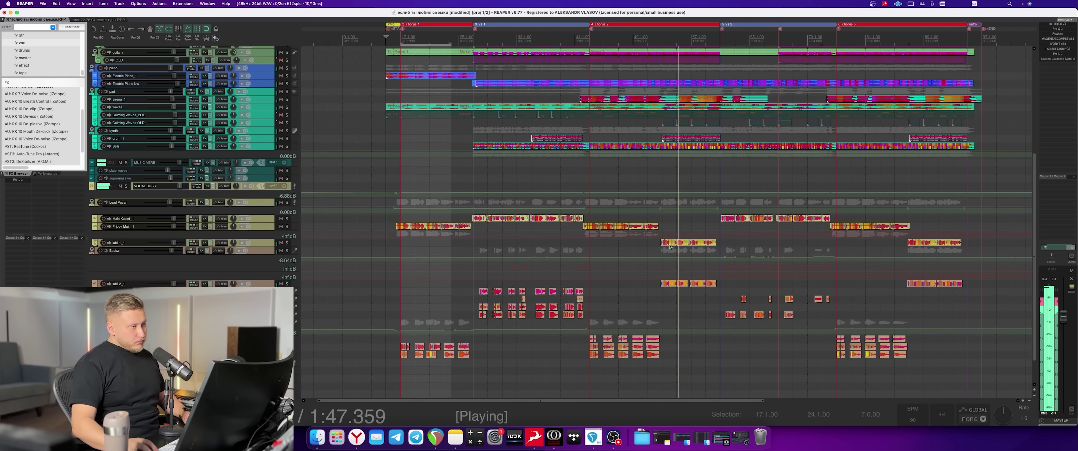
{"action": "scroll", "coordinate": [626, 250], "scroll_direction": "right", "scroll_amount": 2}
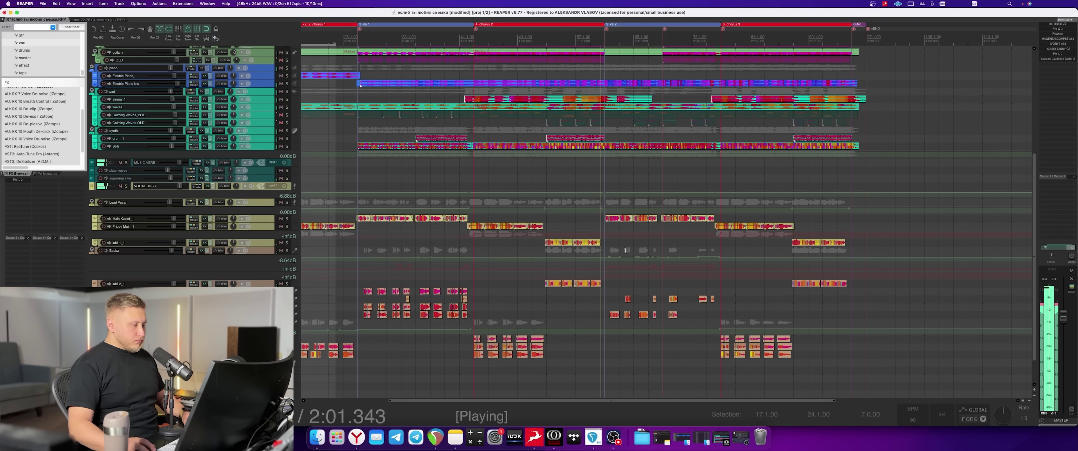
{"action": "key", "text": "space"}
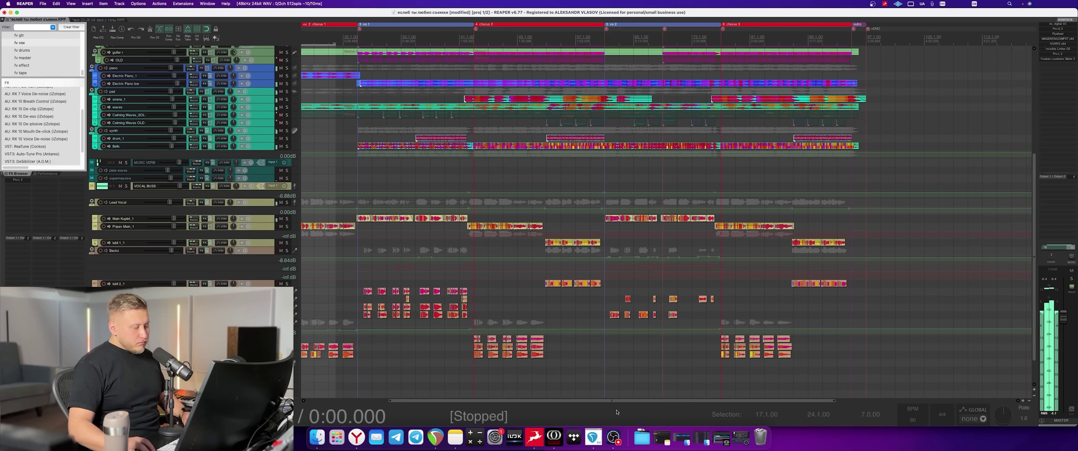
{"action": "key", "text": "minus"}
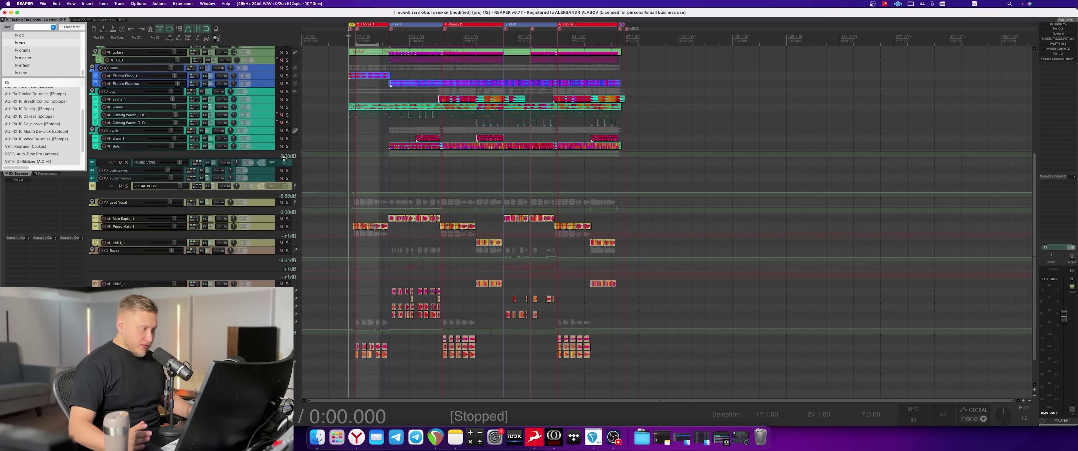
{"action": "scroll", "coordinate": [287, 153], "scroll_direction": "up", "scroll_amount": 5}
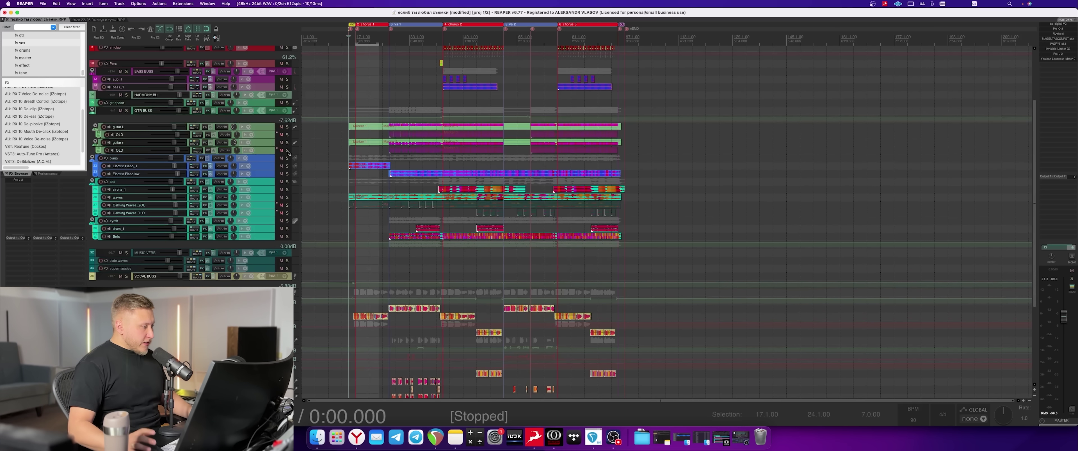
{"action": "scroll", "coordinate": [288, 153], "scroll_direction": "down", "scroll_amount": 4}
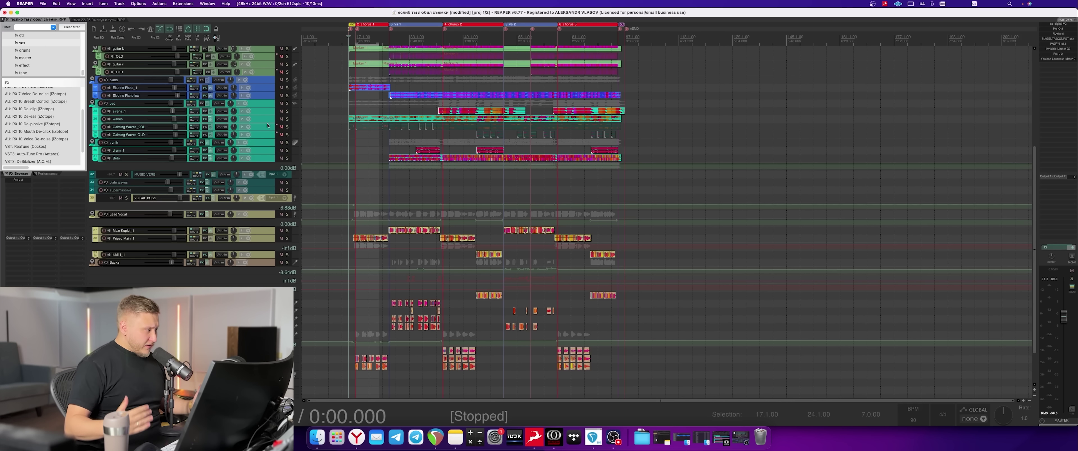
{"action": "scroll", "coordinate": [264, 120], "scroll_direction": "up", "scroll_amount": 6}
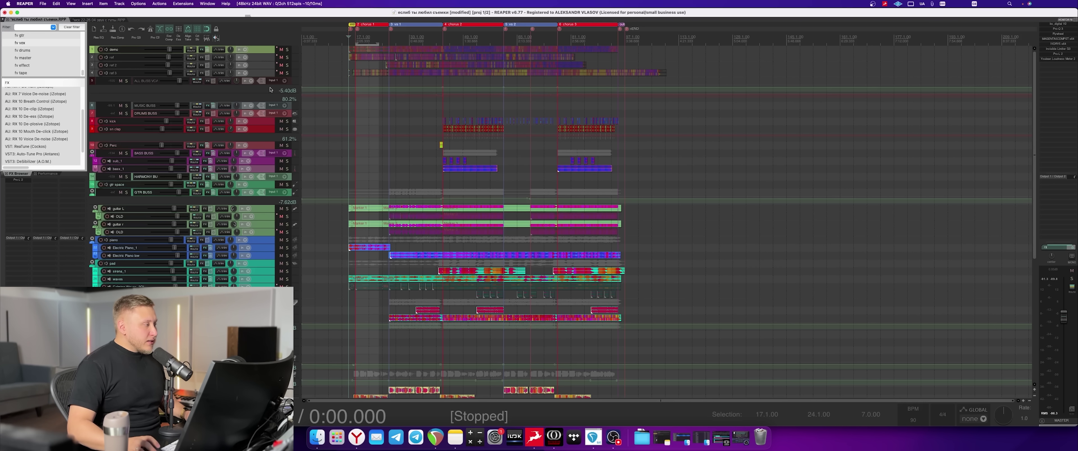
- Audition the first reference track soloed from 0:37.333, then stop playback and release the solo
{"action": "scroll", "coordinate": [310, 121], "scroll_direction": "up", "scroll_amount": 2}
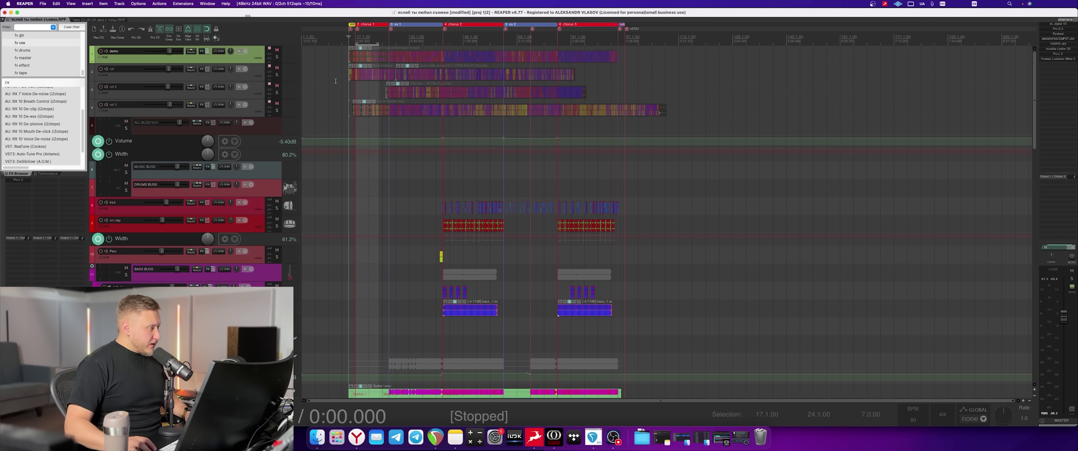
{"action": "left_click", "coordinate": [421, 78]}
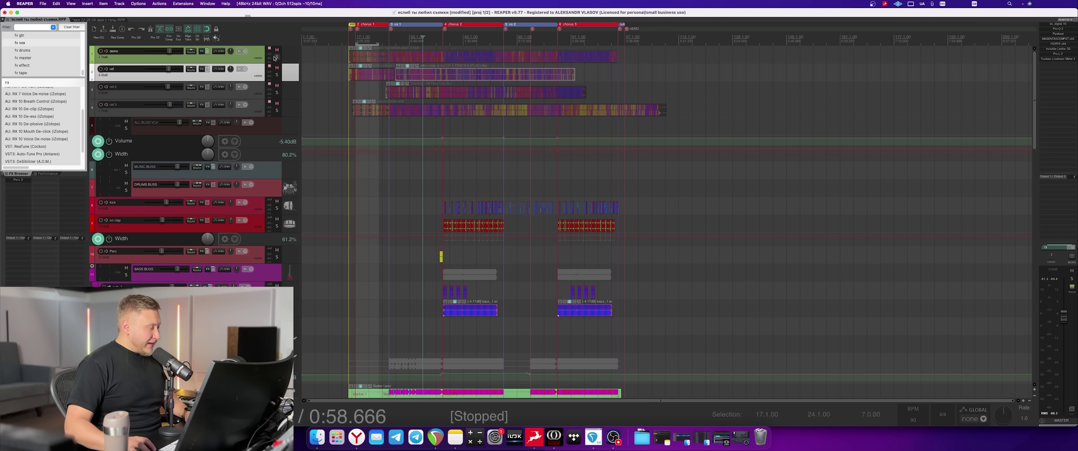
{"action": "left_click", "coordinate": [277, 75]}
{"action": "left_click", "coordinate": [395, 43]}
{"action": "scroll", "coordinate": [761, 99], "scroll_direction": "up", "scroll_amount": 10}
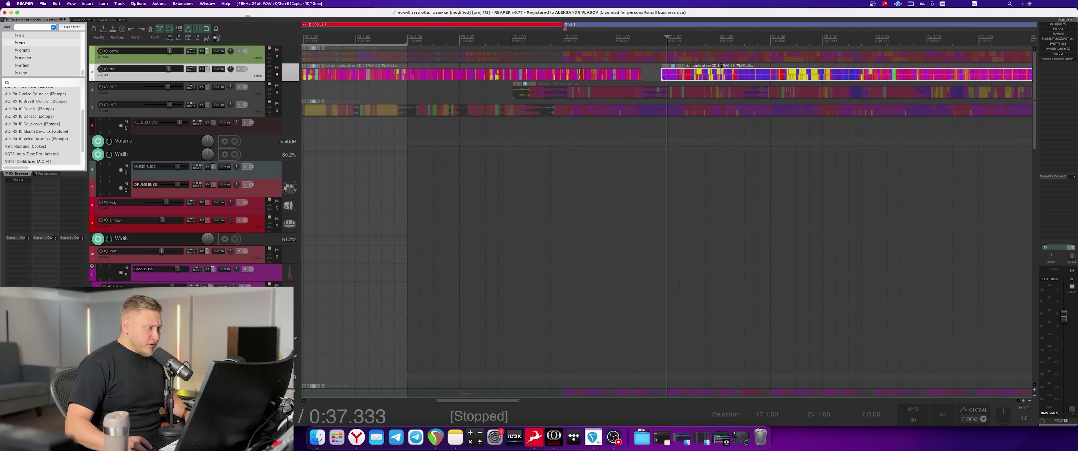
{"action": "key", "text": "space"}
{"action": "scroll", "coordinate": [712, 122], "scroll_direction": "down", "scroll_amount": 2}
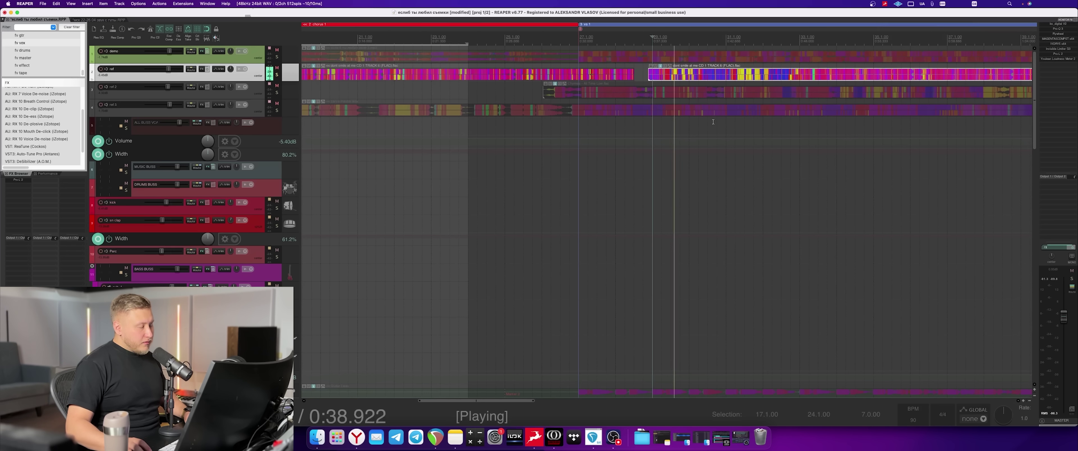
{"action": "key", "text": "space"}
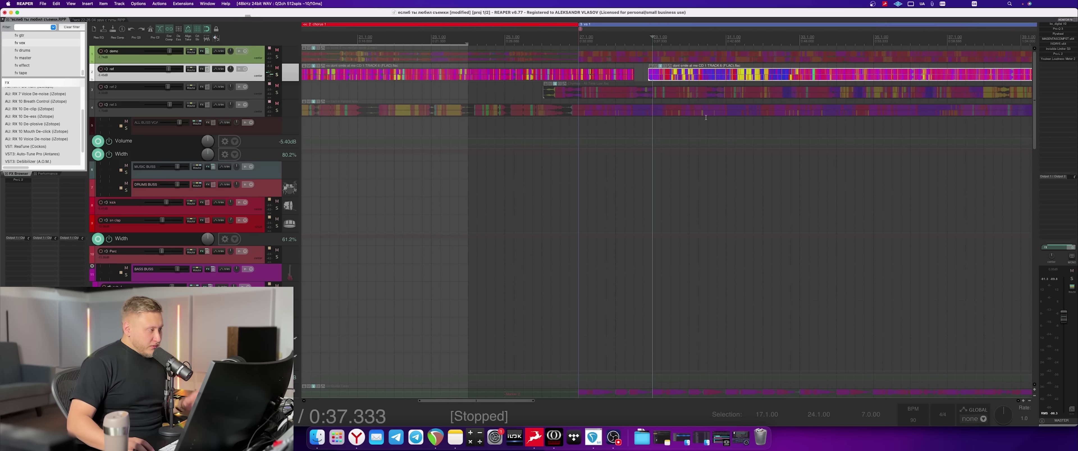
{"action": "left_click", "coordinate": [277, 75]}
{"action": "scroll", "coordinate": [655, 161], "scroll_direction": "down", "scroll_amount": 3}
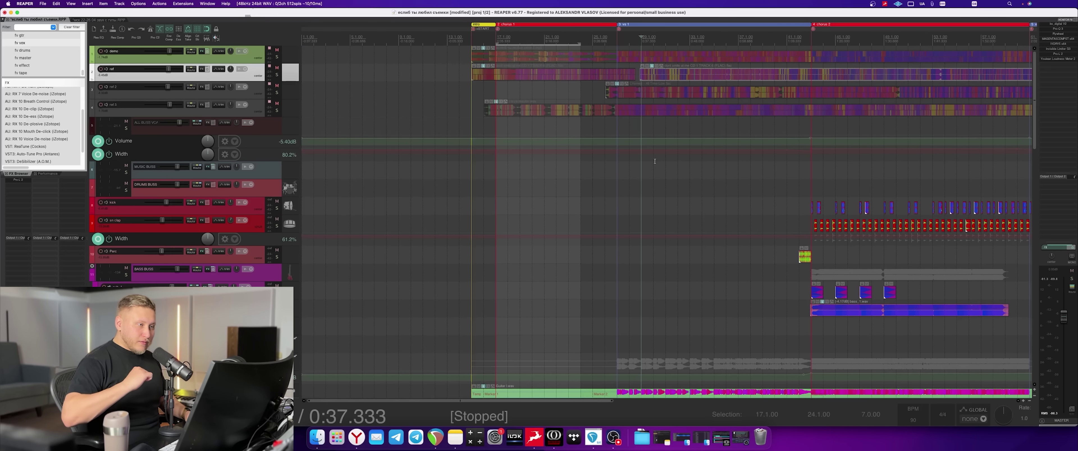
- Audition the second reference track soloed from 1:33.333, then stop playback and release the solo
{"action": "left_click", "coordinate": [895, 37]}
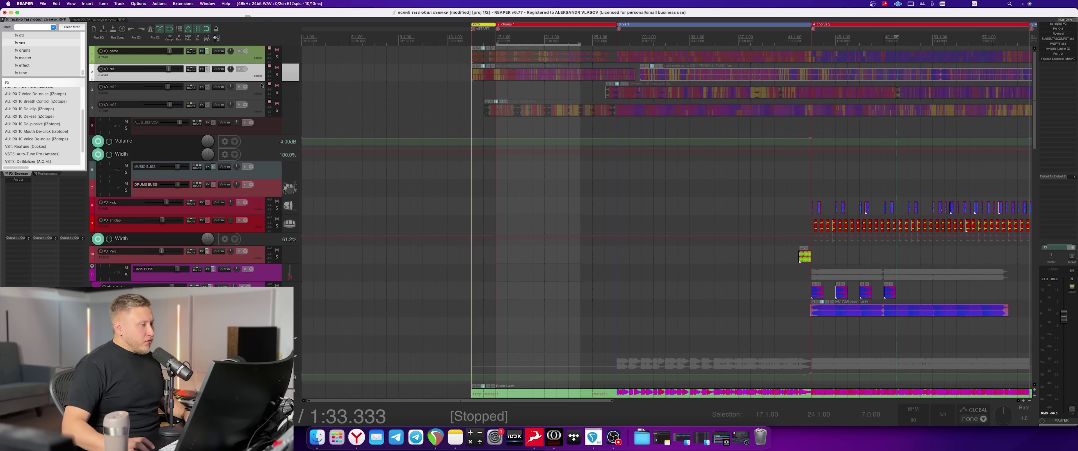
{"action": "left_click", "coordinate": [276, 93]}
{"action": "key", "text": "space"}
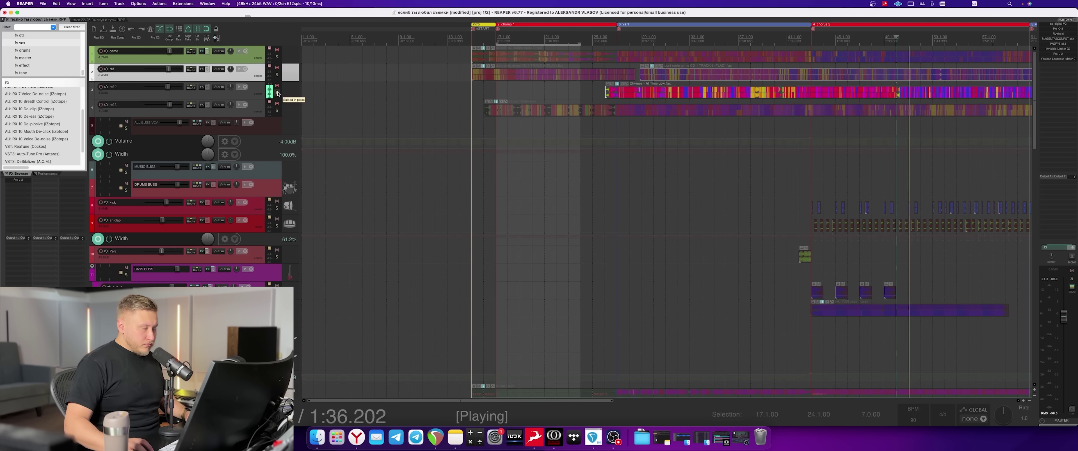
{"action": "key", "text": "space"}
{"action": "left_click", "coordinate": [277, 92]}
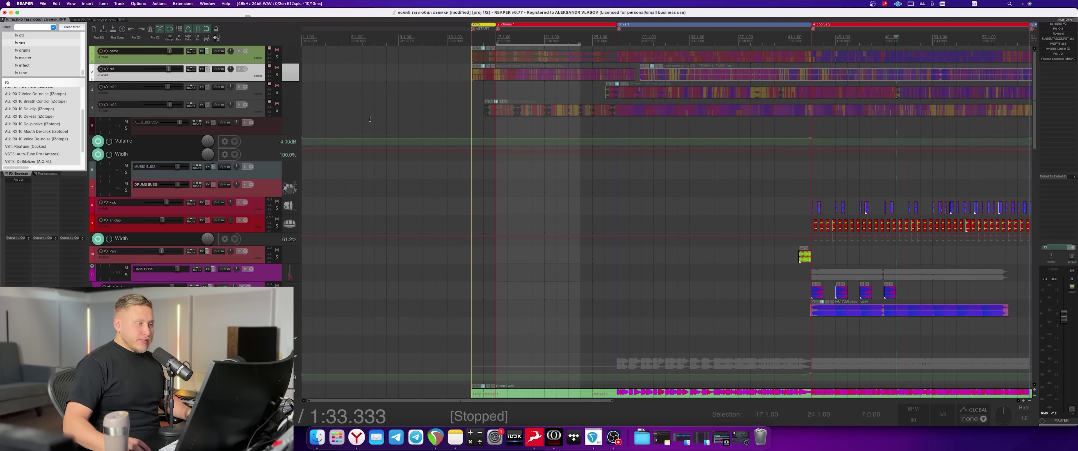
- Audition the third reference track soloed from the start of chorus 2 at 1:14.666, then stop playback and release the solo
{"action": "scroll", "coordinate": [715, 160], "scroll_direction": "right", "scroll_amount": 10}
{"action": "left_click", "coordinate": [666, 112]}
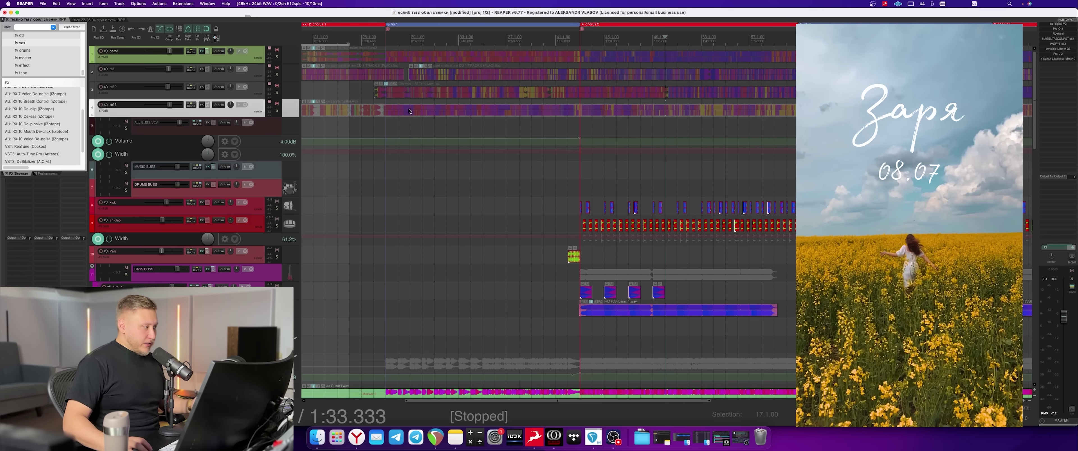
{"action": "key", "text": "F6"}
{"action": "left_click", "coordinate": [580, 39]}
{"action": "key", "text": "space"}
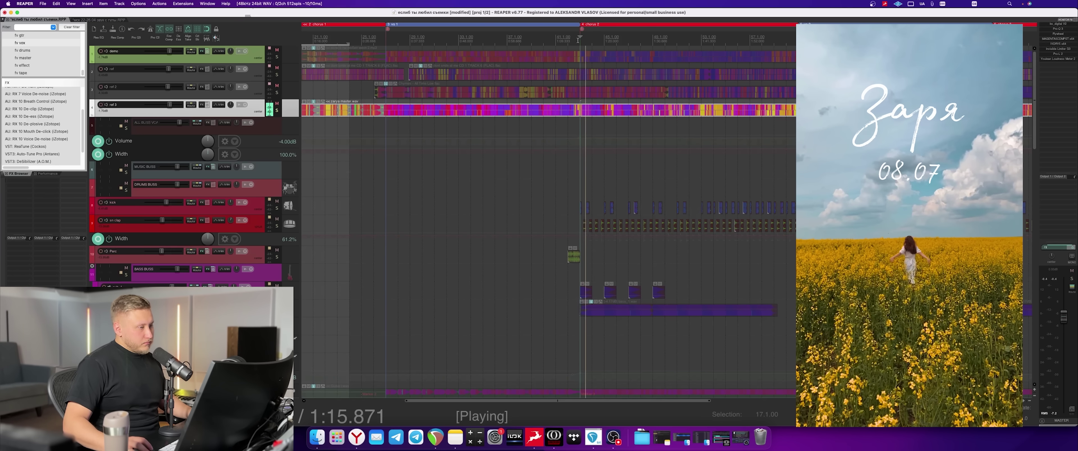
{"action": "key", "text": "space"}
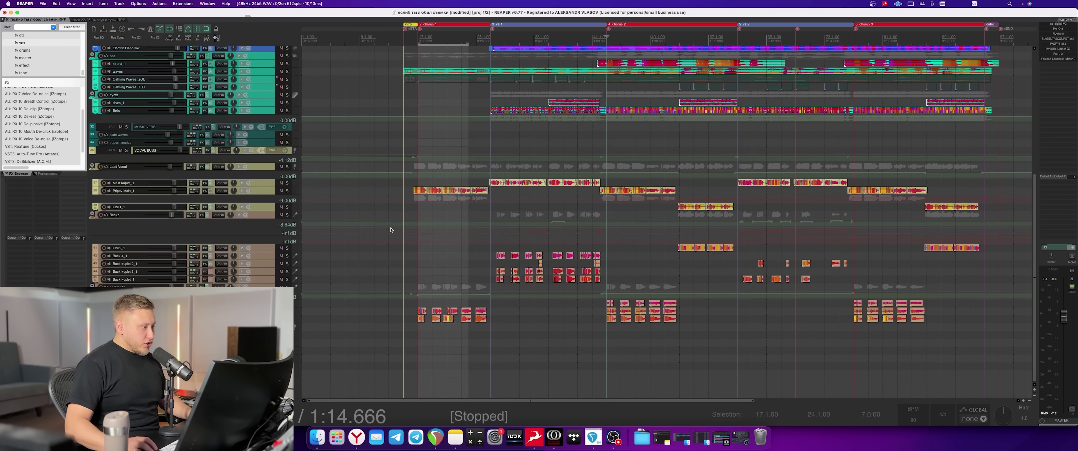
- Enlarge the main chorus vocal track below Main Kuplet_1 and examine its item cuts and fades in the first chorus
{"action": "left_click", "coordinate": [260, 192]}
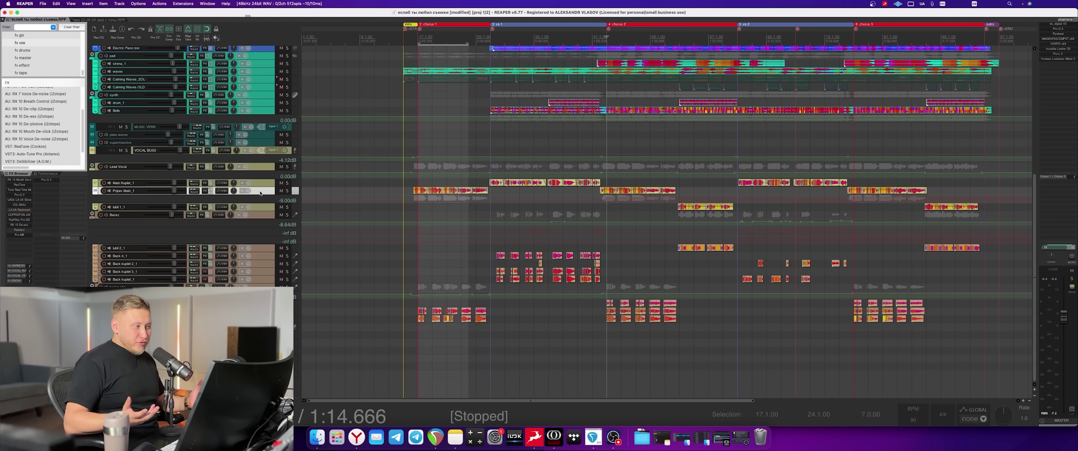
{"action": "left_click_drag", "start_coordinate": [255, 193], "coordinate": [238, 248]}
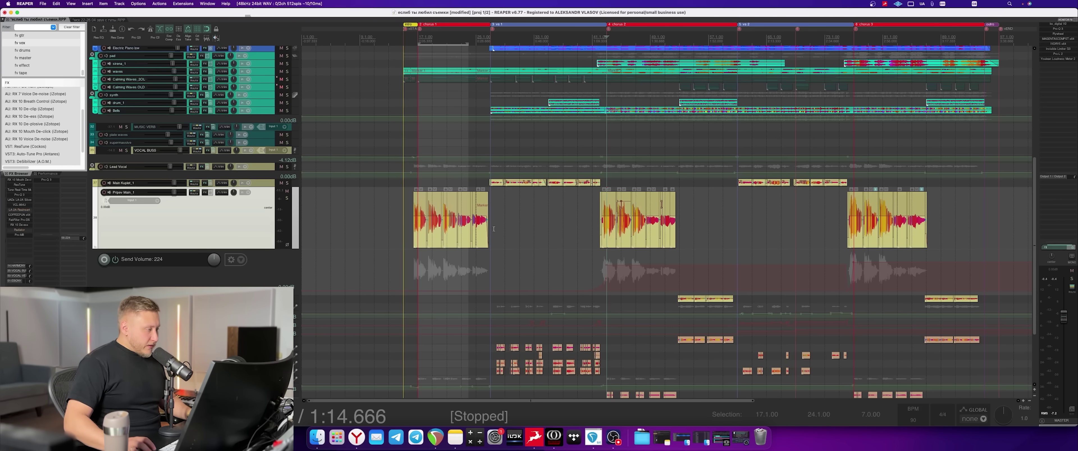
{"action": "left_click", "coordinate": [429, 240]}
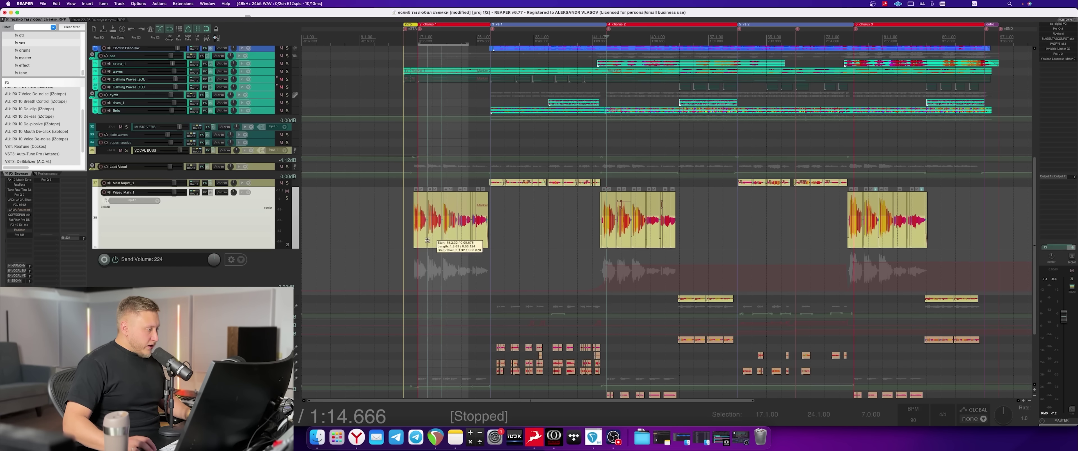
{"action": "scroll", "coordinate": [431, 242], "scroll_direction": "up", "scroll_amount": 8}
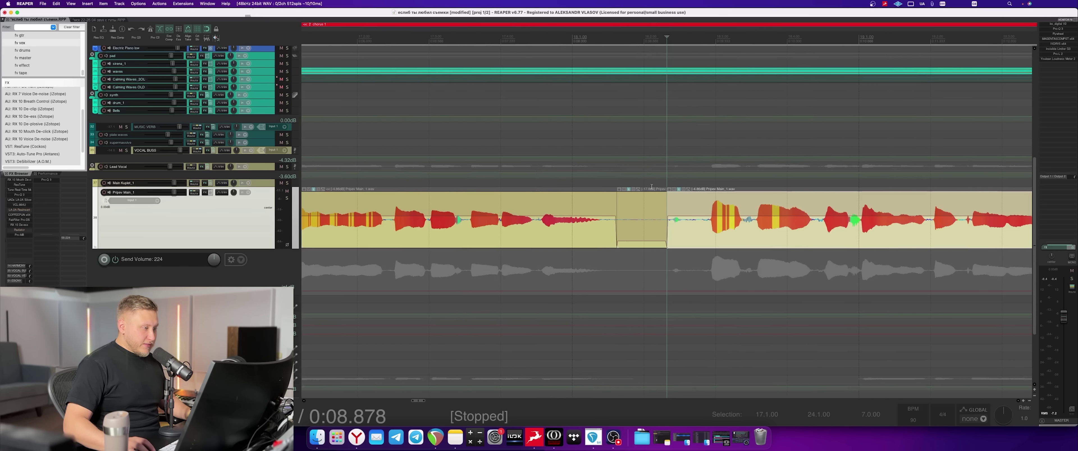
{"action": "scroll", "coordinate": [639, 183], "scroll_direction": "down", "scroll_amount": 6}
{"action": "left_click", "coordinate": [673, 229]}
{"action": "scroll", "coordinate": [673, 229], "scroll_direction": "up", "scroll_amount": 6}
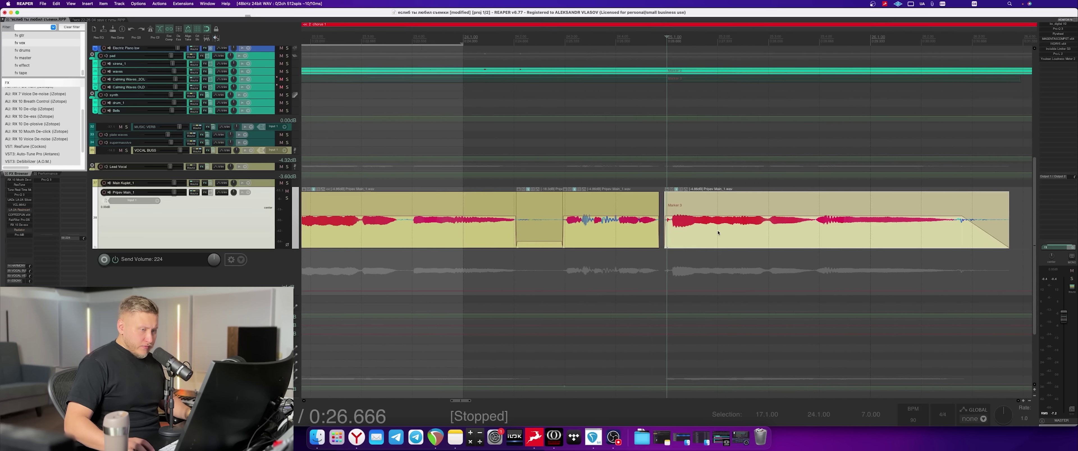
{"action": "scroll", "coordinate": [715, 232], "scroll_direction": "down", "scroll_amount": 5}
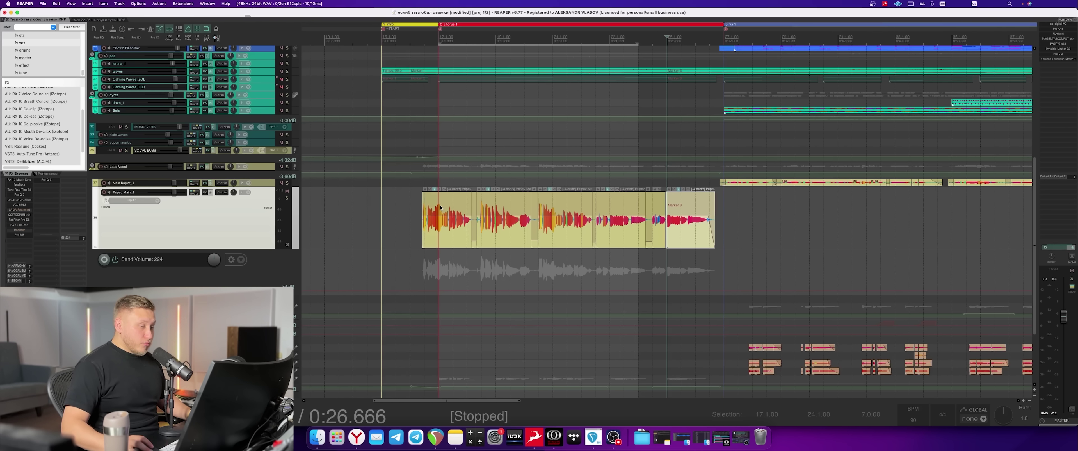
- Enlarge the Main Kuplet_1 vocal track and bring its verse 1 items into view for inspection
{"action": "left_click", "coordinate": [261, 185]}
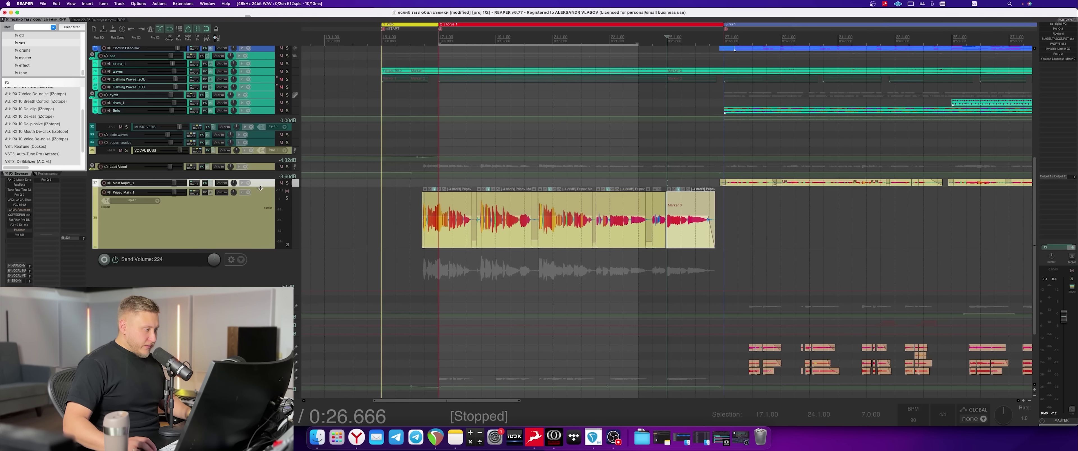
{"action": "double_click", "coordinate": [260, 188]}
{"action": "scroll", "coordinate": [766, 244], "scroll_direction": "right", "scroll_amount": 3}
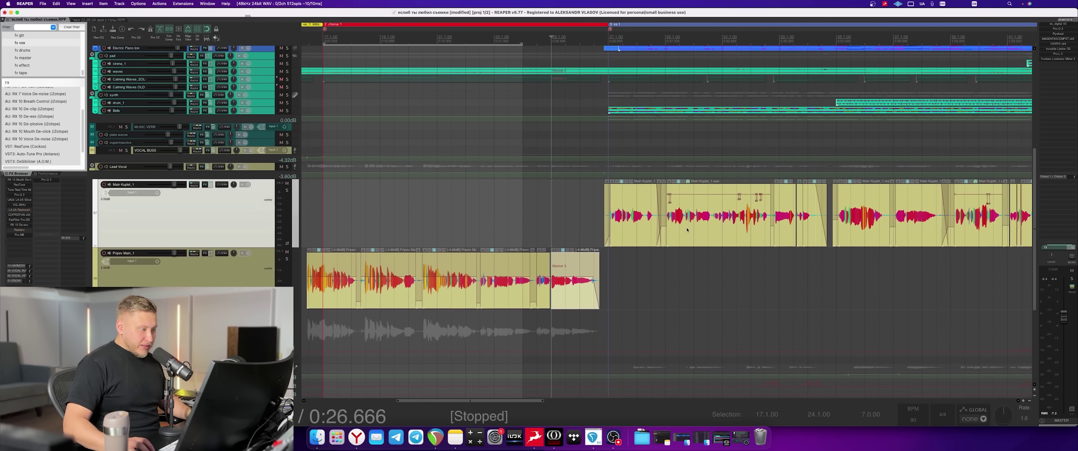
- Examine the Main Kuplet_1 item cuts and crossfades at the start of verse 1, briefly playing the passage and selecting its second phrase
{"action": "left_click", "coordinate": [687, 229]}
{"action": "scroll", "coordinate": [694, 231], "scroll_direction": "up", "scroll_amount": 8}
{"action": "left_click", "coordinate": [744, 221]}
{"action": "scroll", "coordinate": [749, 227], "scroll_direction": "down", "scroll_amount": 2}
{"action": "left_click", "coordinate": [626, 229]}
{"action": "key", "text": "space"}
{"action": "scroll", "coordinate": [707, 243], "scroll_direction": "down", "scroll_amount": 3}
{"action": "key", "text": "space"}
{"action": "scroll", "coordinate": [708, 242], "scroll_direction": "down", "scroll_amount": 2}
{"action": "left_click", "coordinate": [721, 225]}
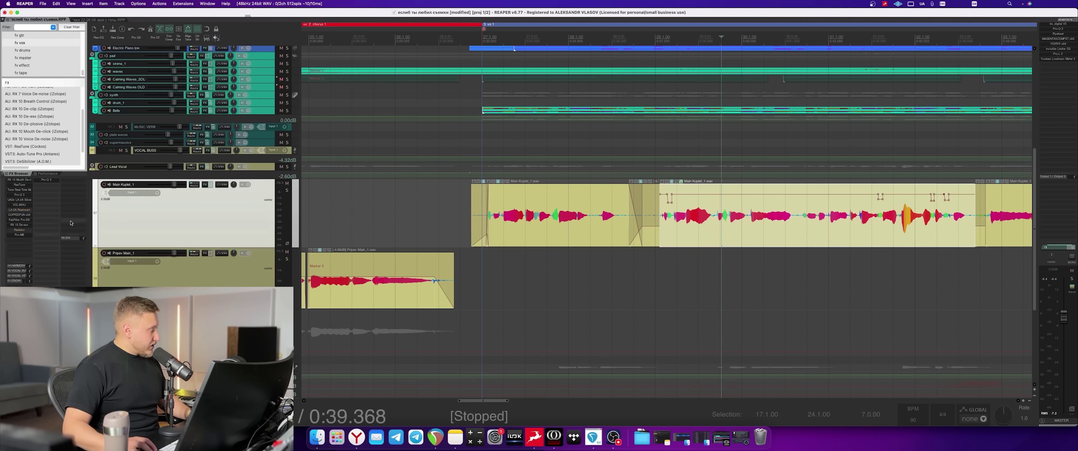
- Inspect the Pro-DS and RX 10 De-ess settings on the Lead Vocal folder side by side, then close both plugins
{"action": "left_click_drag", "start_coordinate": [30, 221], "coordinate": [419, 167]}
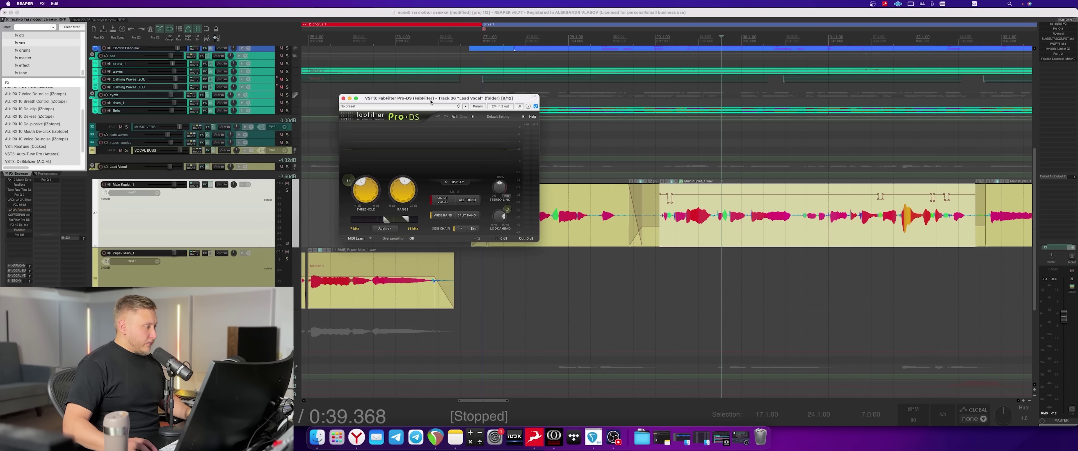
{"action": "double_click", "coordinate": [19, 225]}
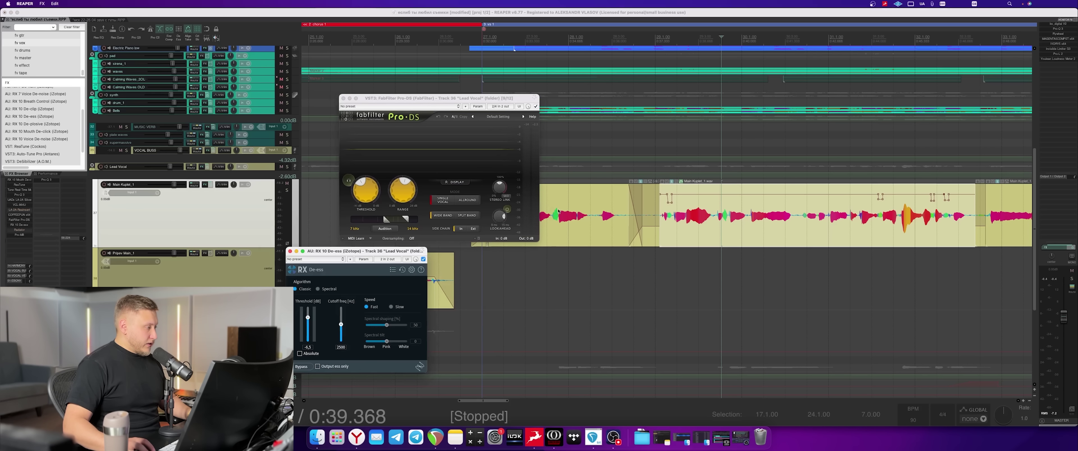
{"action": "left_click_drag", "start_coordinate": [375, 256], "coordinate": [648, 94]}
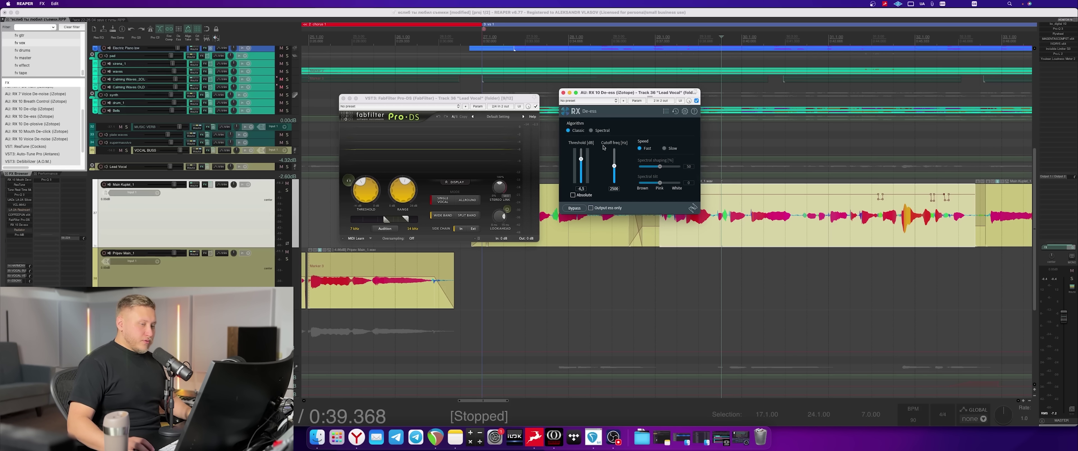
{"action": "left_click", "coordinate": [562, 92]}
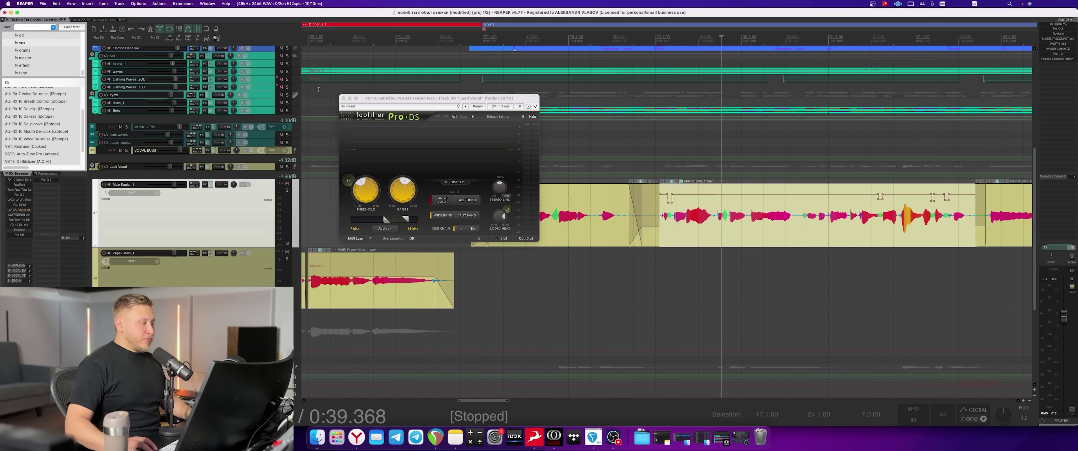
{"action": "left_click", "coordinate": [343, 98]}
- Solo the Backs folder below the lead vocals, audition it from 1:04.973 near the end of verse 1, and stop playback
{"action": "scroll", "coordinate": [830, 203], "scroll_direction": "down", "scroll_amount": 3}
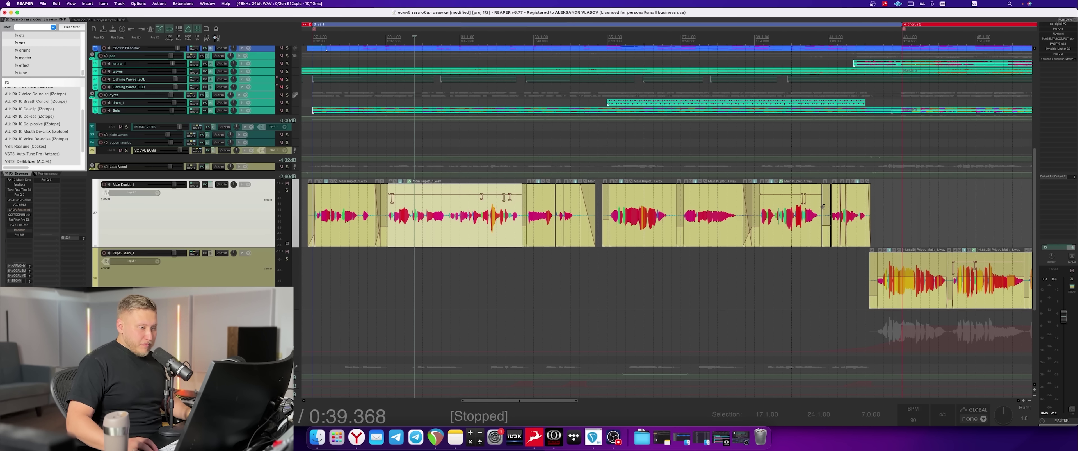
{"action": "scroll", "coordinate": [631, 263], "scroll_direction": "right", "scroll_amount": 5}
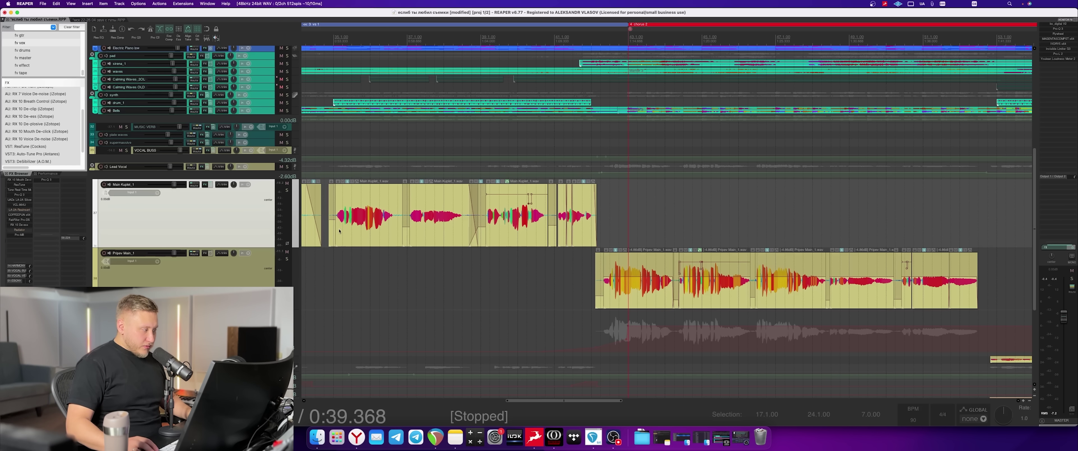
{"action": "scroll", "coordinate": [268, 261], "scroll_direction": "down", "scroll_amount": 1}
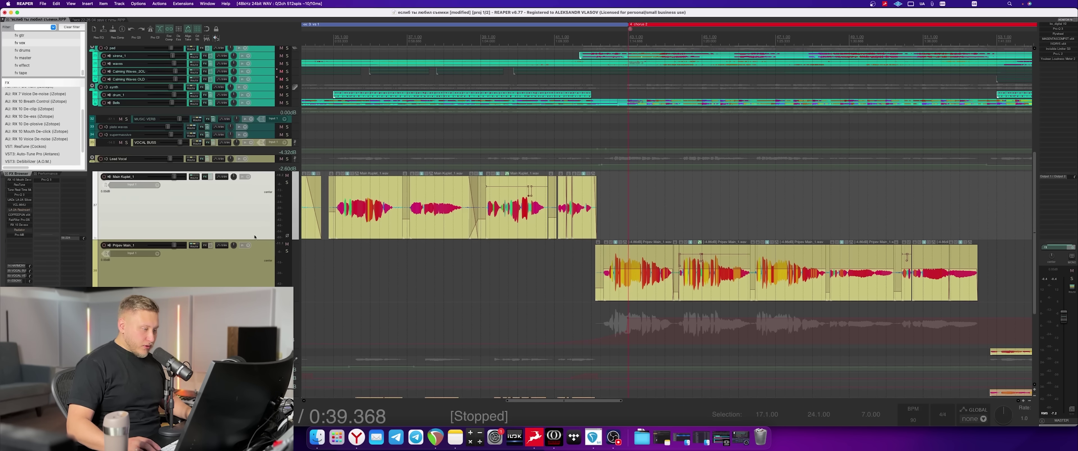
{"action": "scroll", "coordinate": [255, 236], "scroll_direction": "down", "scroll_amount": 5}
{"action": "scroll", "coordinate": [669, 251], "scroll_direction": "down", "scroll_amount": 4}
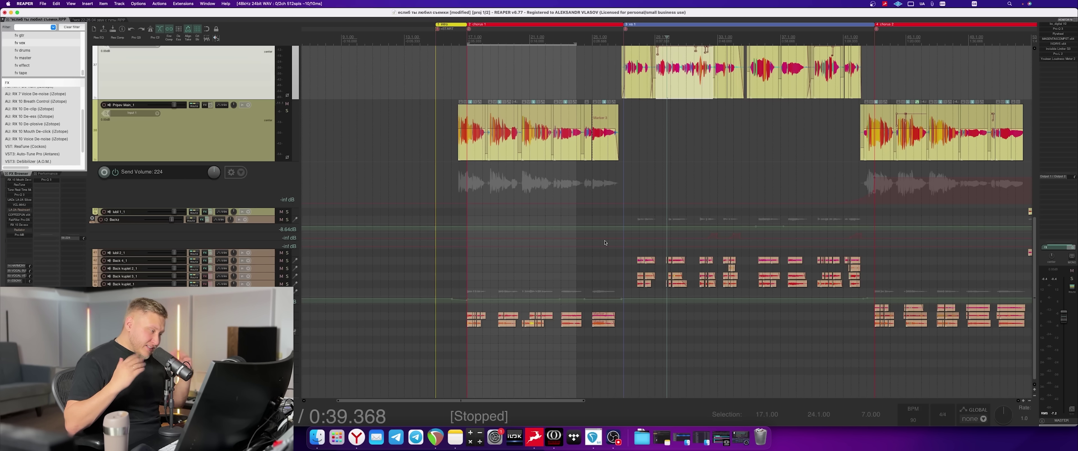
{"action": "left_click", "coordinate": [287, 220]}
{"action": "left_click", "coordinate": [816, 253]}
{"action": "key", "text": "space"}
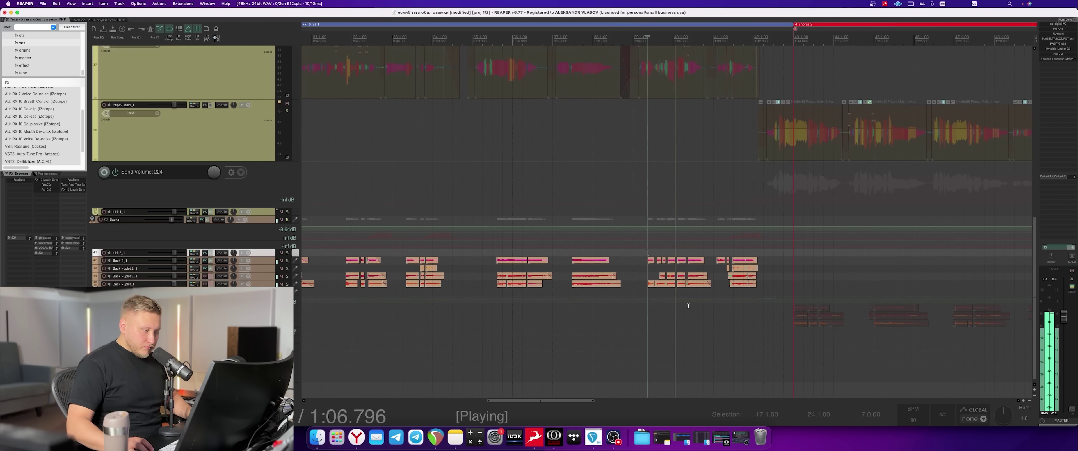
{"action": "key", "text": "space"}
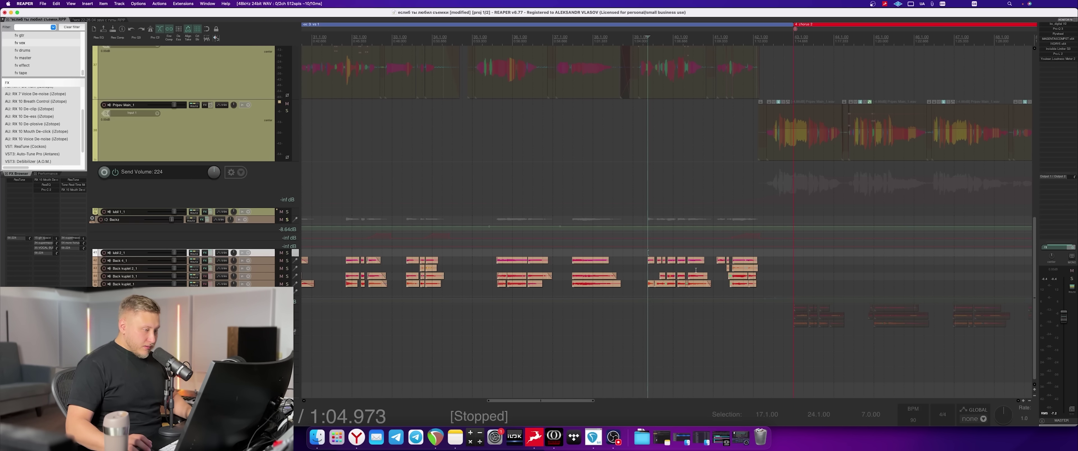
- Audition the soloed backing vocals from 0:44.668 in verse 1, then stop playback
{"action": "scroll", "coordinate": [577, 284], "scroll_direction": "down", "scroll_amount": 2}
{"action": "left_click", "coordinate": [409, 268]}
{"action": "key", "text": "space"}
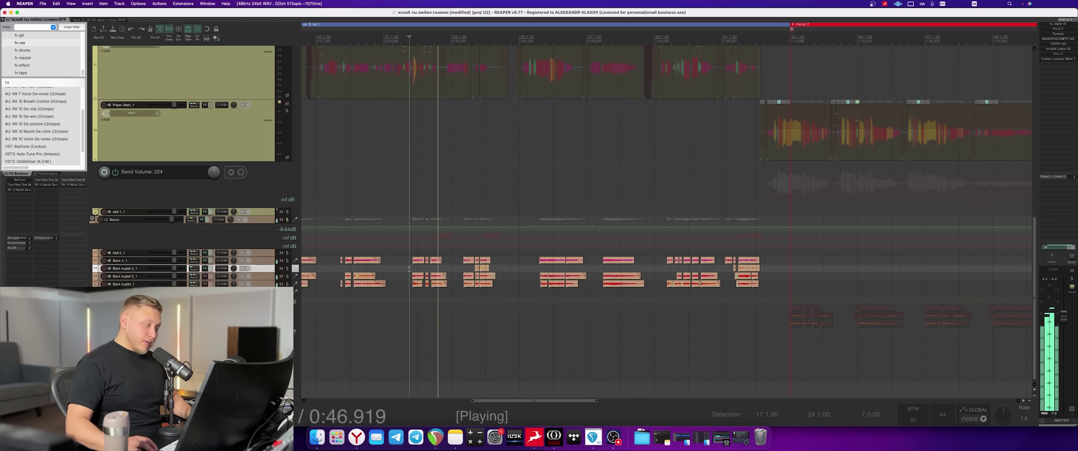
{"action": "key", "text": "space"}
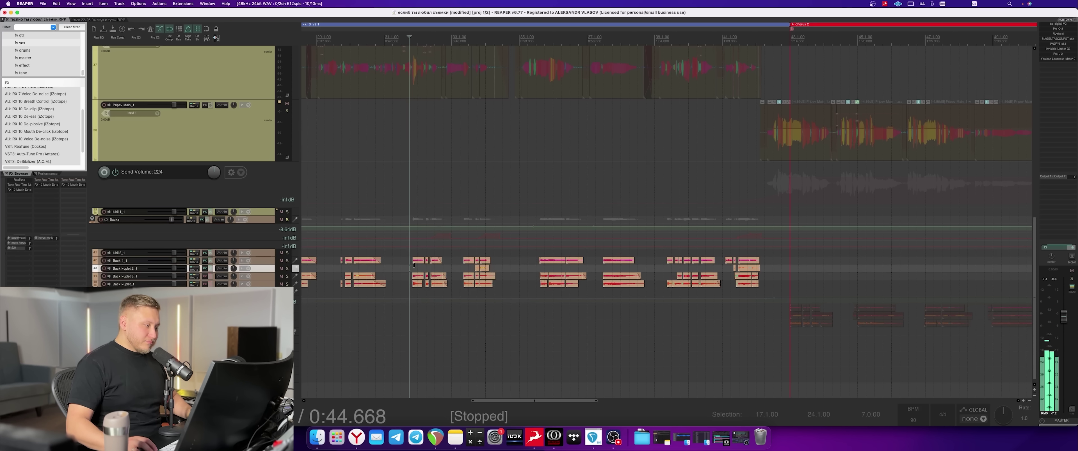
- Survey the full arrangement from the lead and backing vocals up through the instrument groups to the drum and bass buses
{"action": "scroll", "coordinate": [524, 270], "scroll_direction": "left", "scroll_amount": 6}
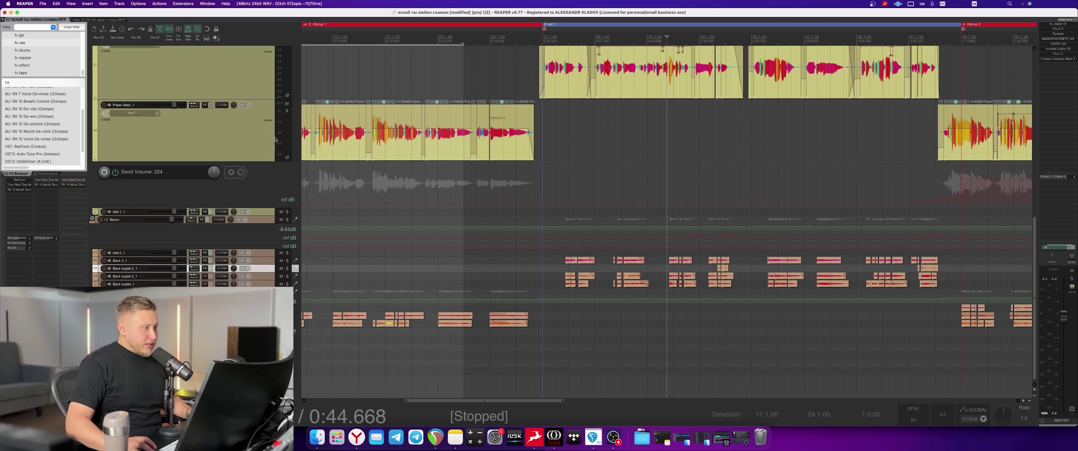
{"action": "scroll", "coordinate": [464, 148], "scroll_direction": "up", "scroll_amount": 3}
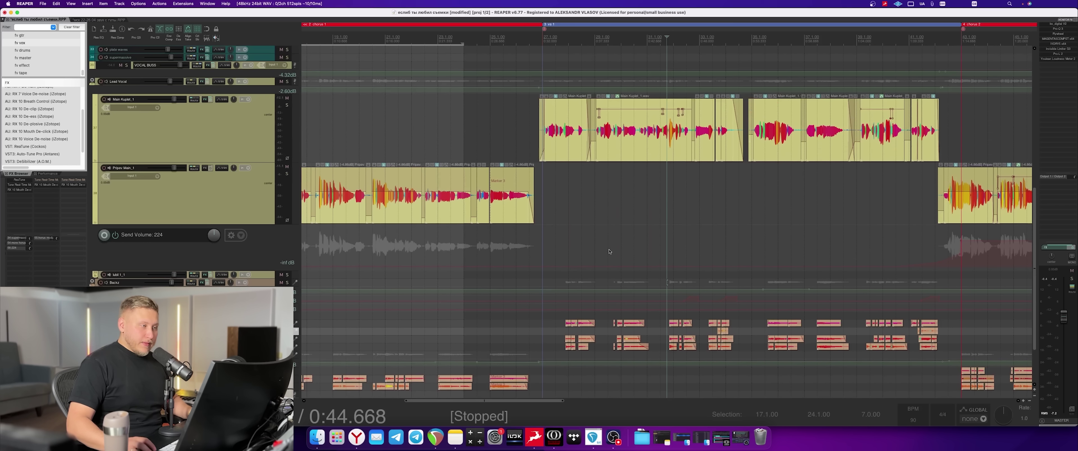
{"action": "scroll", "coordinate": [609, 251], "scroll_direction": "down", "scroll_amount": 4}
{"action": "scroll", "coordinate": [283, 151], "scroll_direction": "up", "scroll_amount": 10}
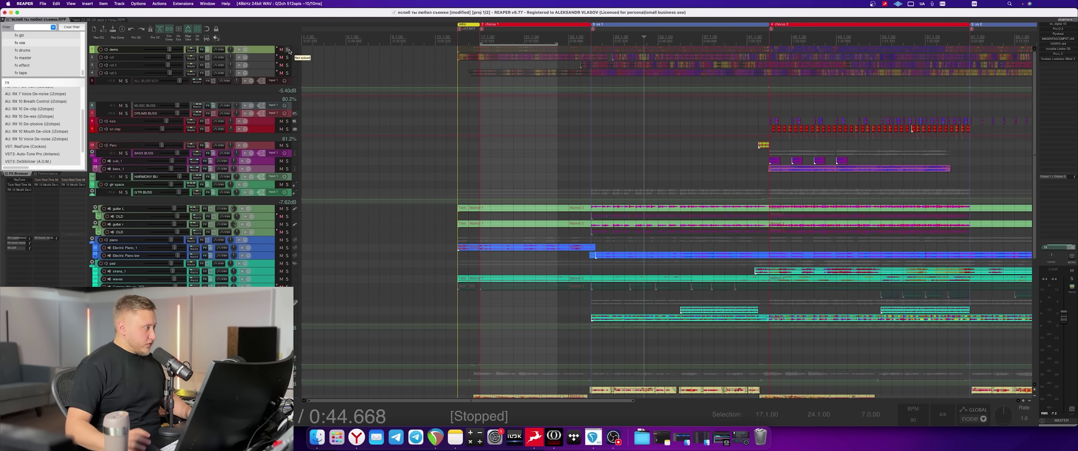
{"action": "scroll", "coordinate": [278, 79], "scroll_direction": "down", "scroll_amount": 5}
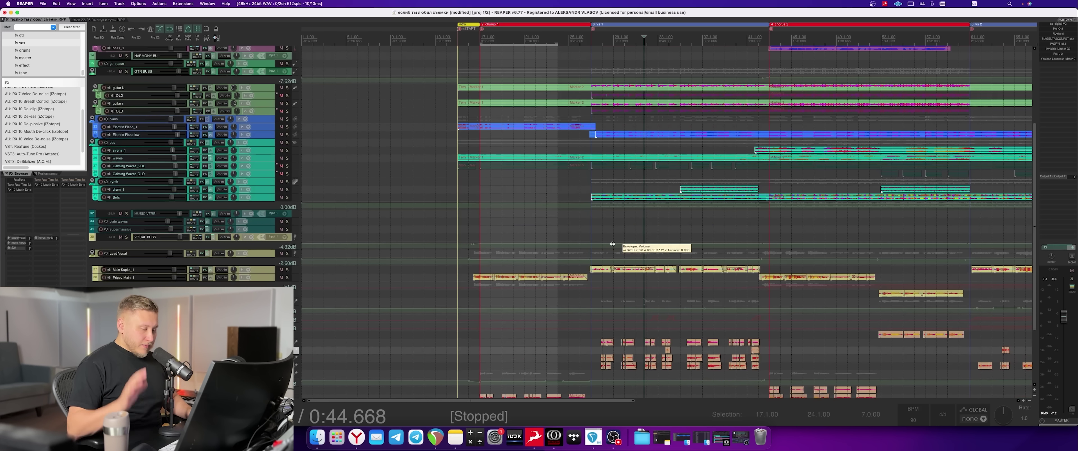
{"action": "scroll", "coordinate": [669, 242], "scroll_direction": "down", "scroll_amount": 2}
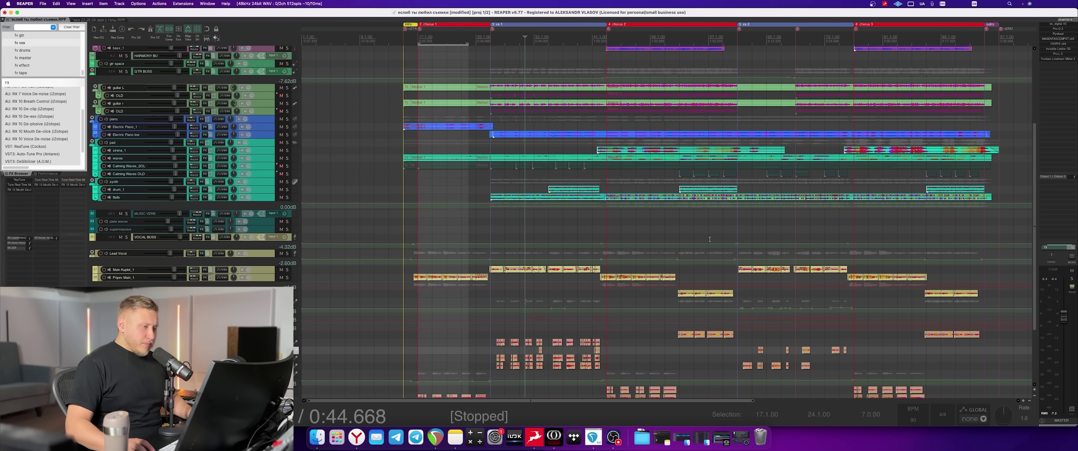
{"action": "scroll", "coordinate": [709, 238], "scroll_direction": "down", "scroll_amount": 3}
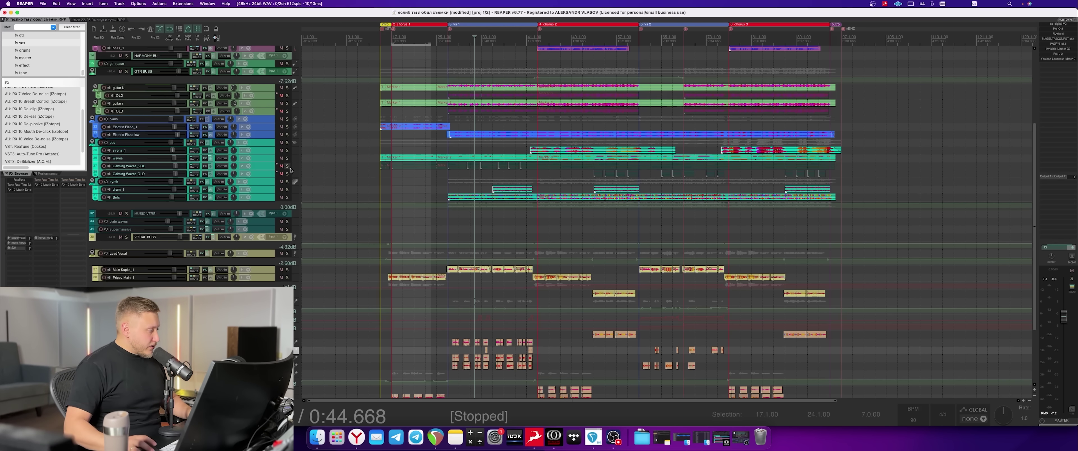
{"action": "scroll", "coordinate": [585, 127], "scroll_direction": "up", "scroll_amount": 2}
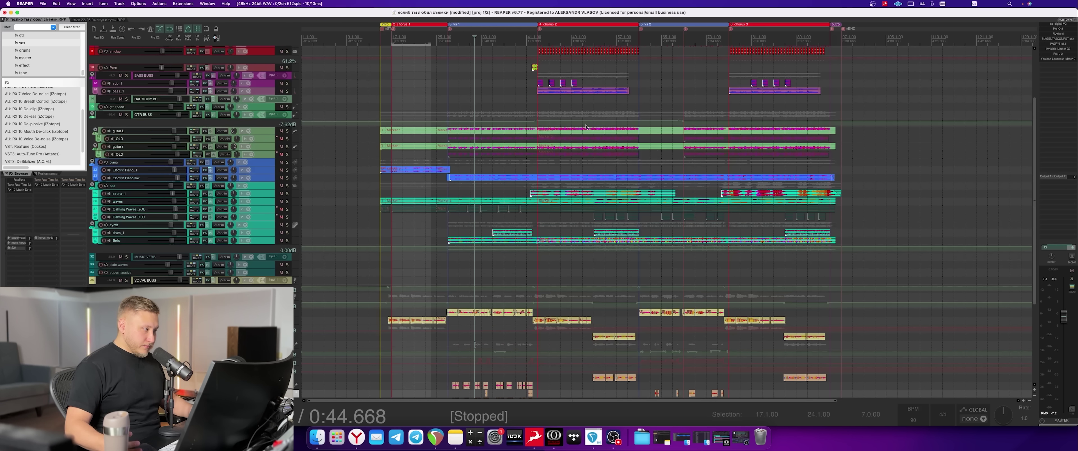
{"action": "scroll", "coordinate": [226, 177], "scroll_direction": "up", "scroll_amount": 3}
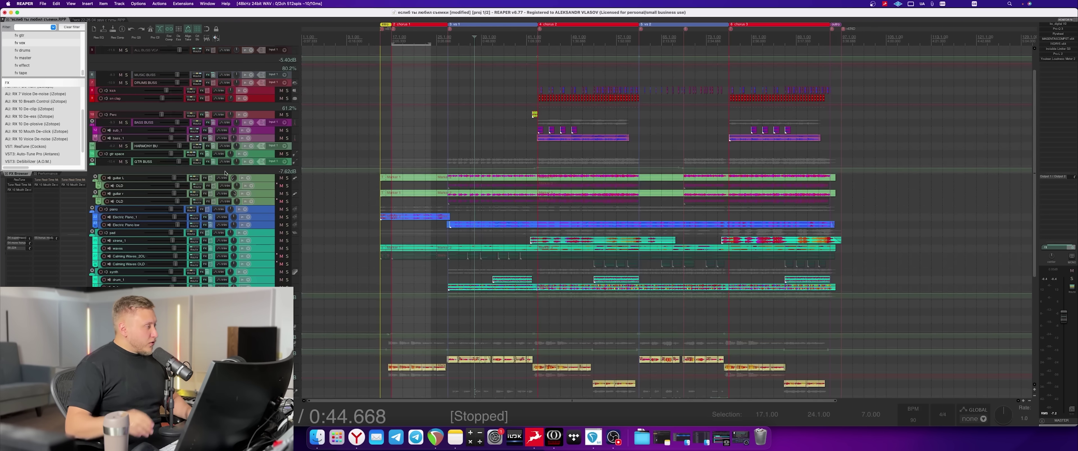
- Check the effect chains of the kick and the track below it, and view the Perc track's ReaEQ before closing it
{"action": "left_click", "coordinate": [261, 93]}
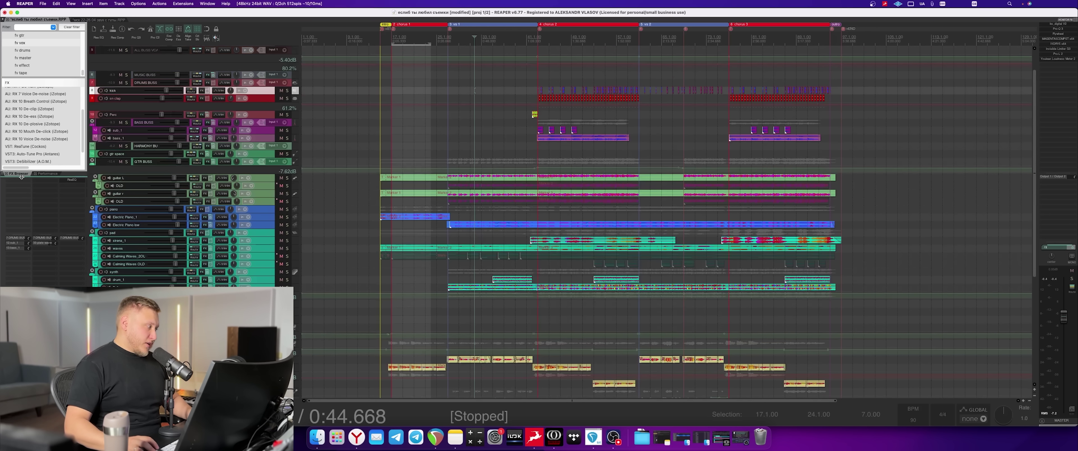
{"action": "key", "text": "Down"}
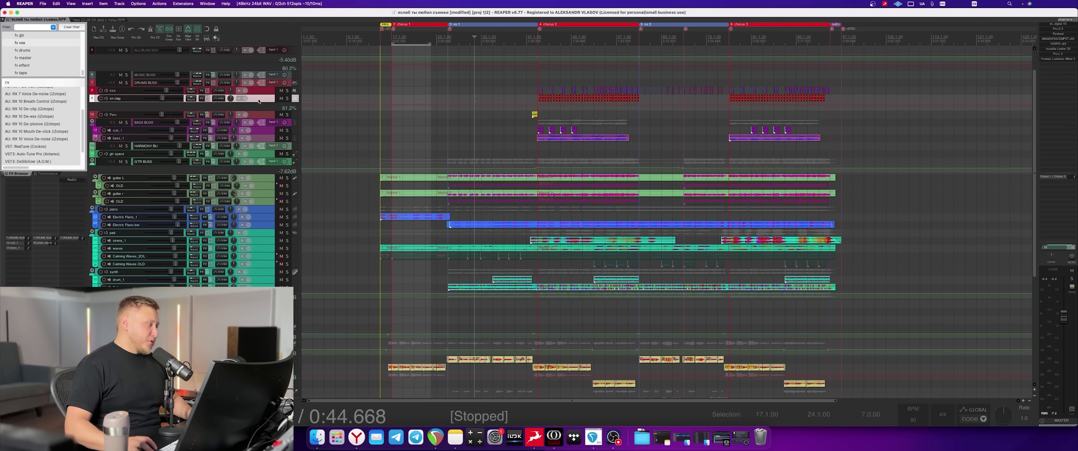
{"action": "left_click", "coordinate": [262, 116]}
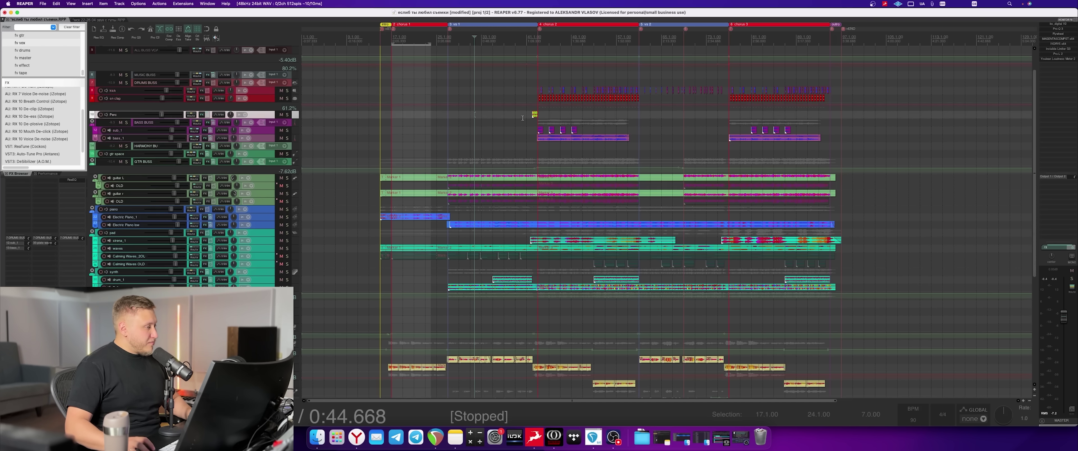
{"action": "left_click", "coordinate": [71, 179]}
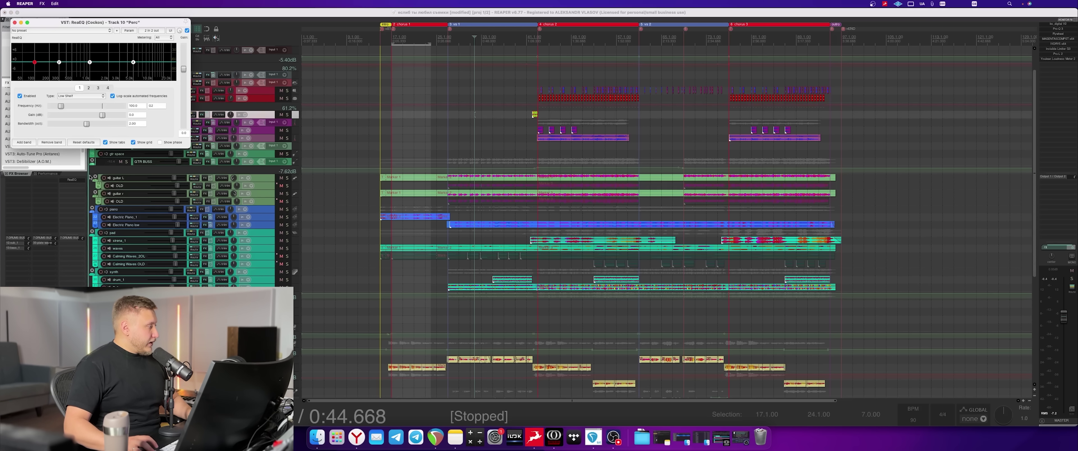
{"action": "left_click", "coordinate": [15, 22]}
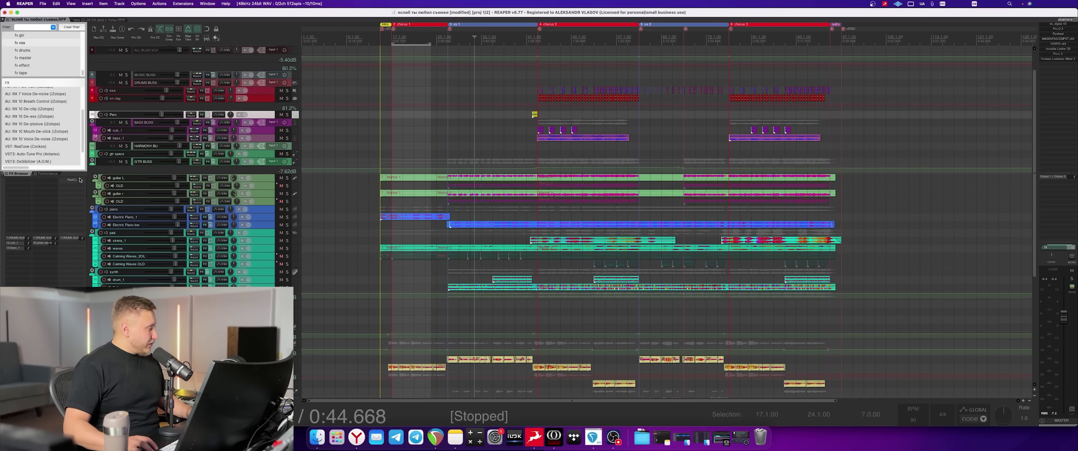
- Inspect the LA-2A Gray Compressor and RRS Bass Enhancer on the BASS BUSS, closing each plugin after viewing it
{"action": "left_click", "coordinate": [289, 123]}
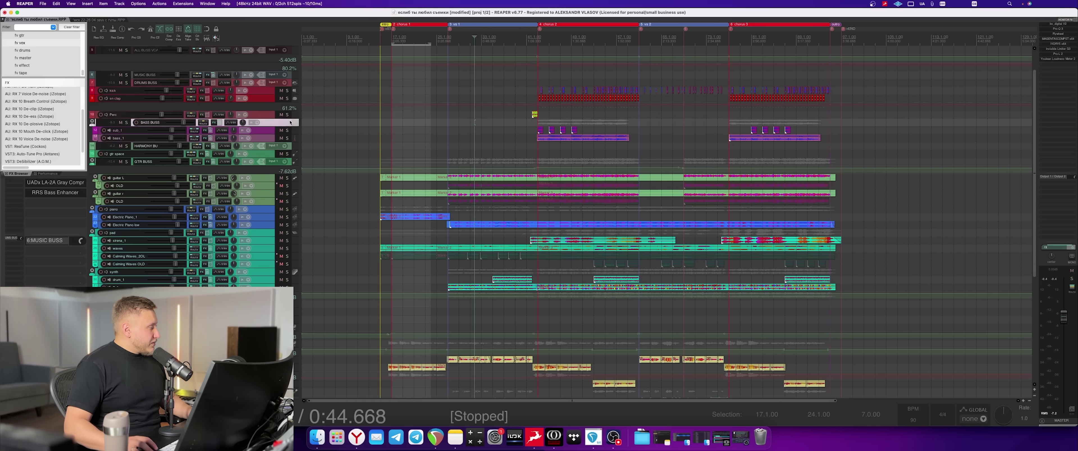
{"action": "left_click", "coordinate": [73, 183]}
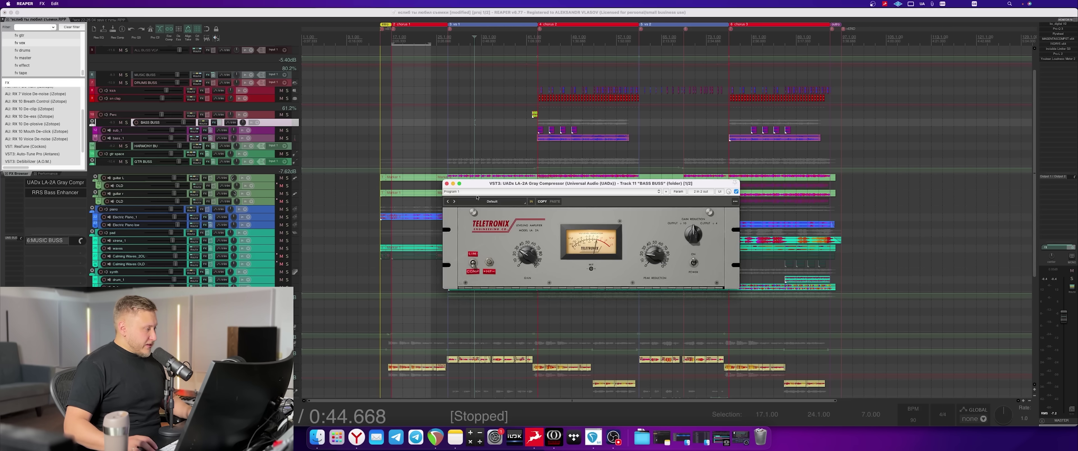
{"action": "left_click", "coordinate": [453, 184]}
{"action": "left_click", "coordinate": [55, 193]}
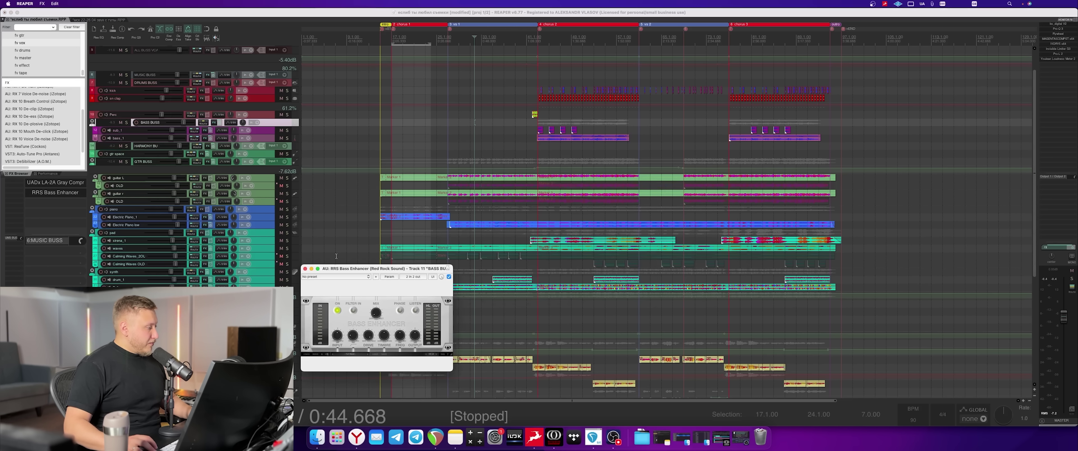
{"action": "left_click_drag", "start_coordinate": [352, 272], "coordinate": [426, 109]}
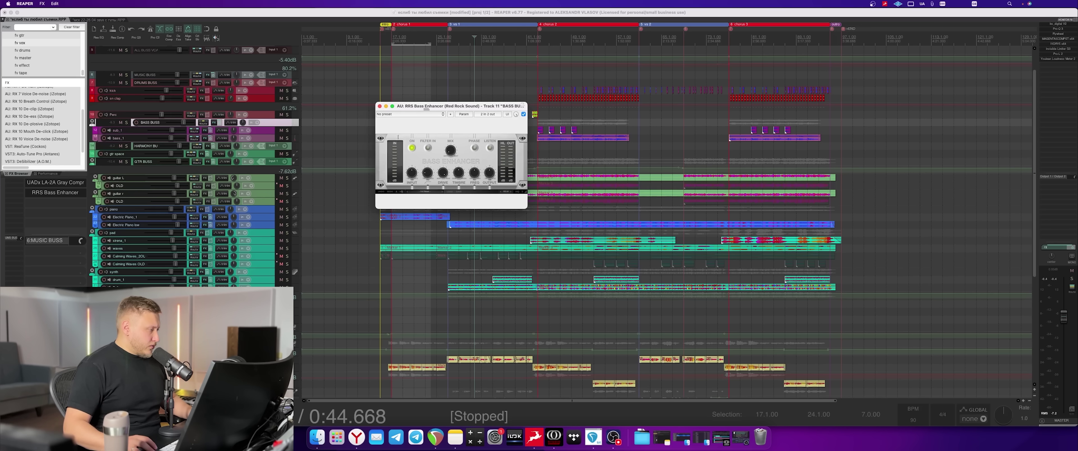
{"action": "left_click", "coordinate": [380, 106]}
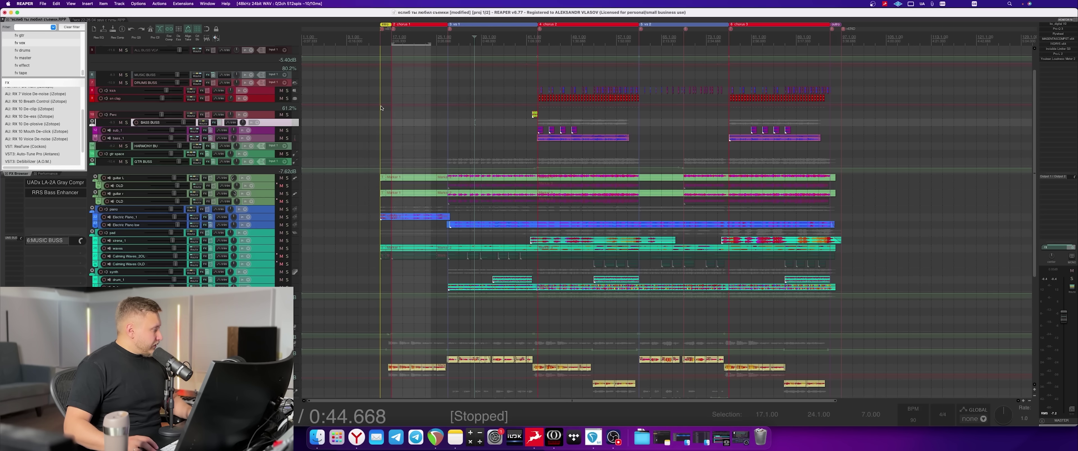
- Check the effect chains of the GTR BUSS, piano and pad tracks, and view the Pro-Q 3 on Electric Piano_1 before closing it
{"action": "left_click", "coordinate": [291, 164]}
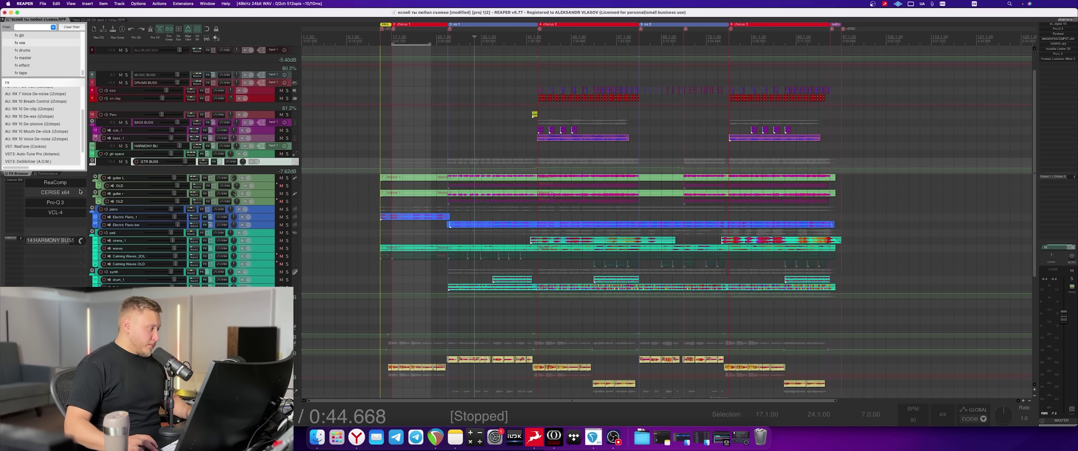
{"action": "left_click", "coordinate": [264, 209]}
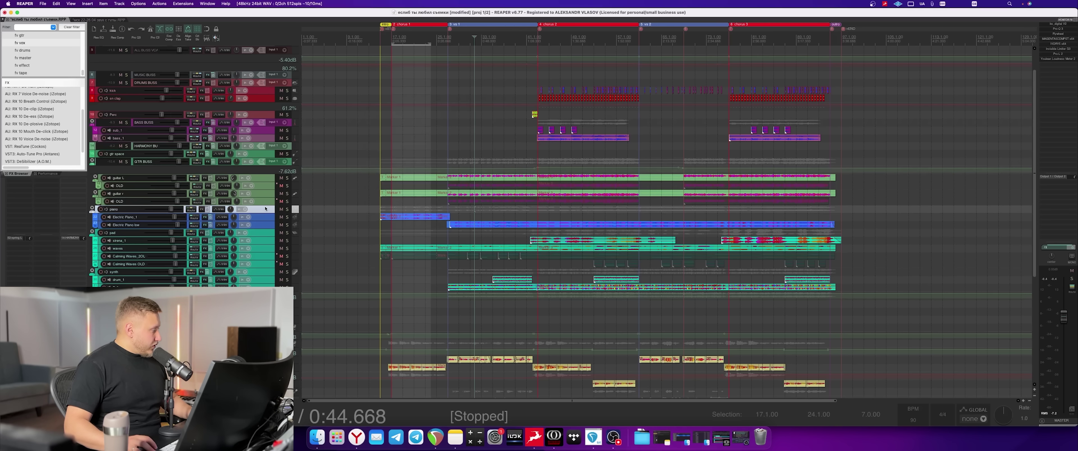
{"action": "left_click", "coordinate": [265, 233]}
{"action": "left_click", "coordinate": [13, 180]}
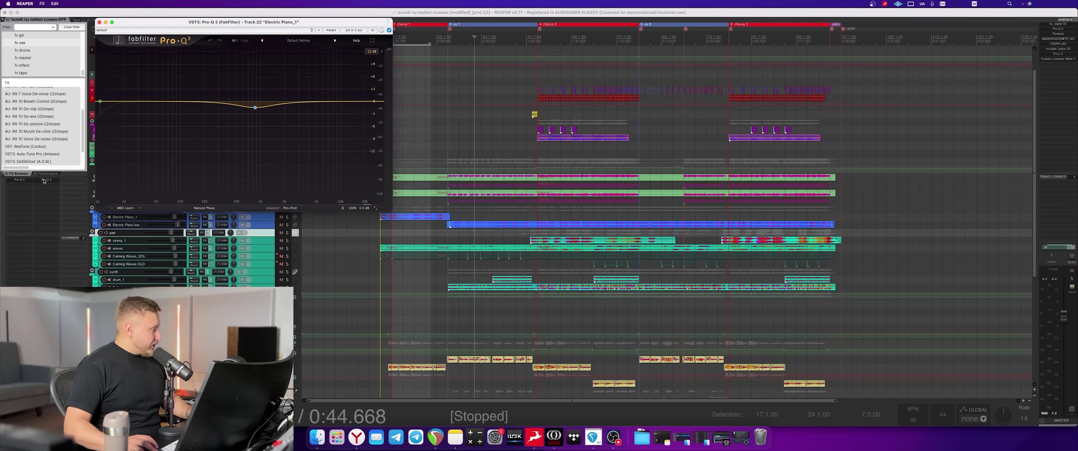
{"action": "left_click", "coordinate": [19, 180]}
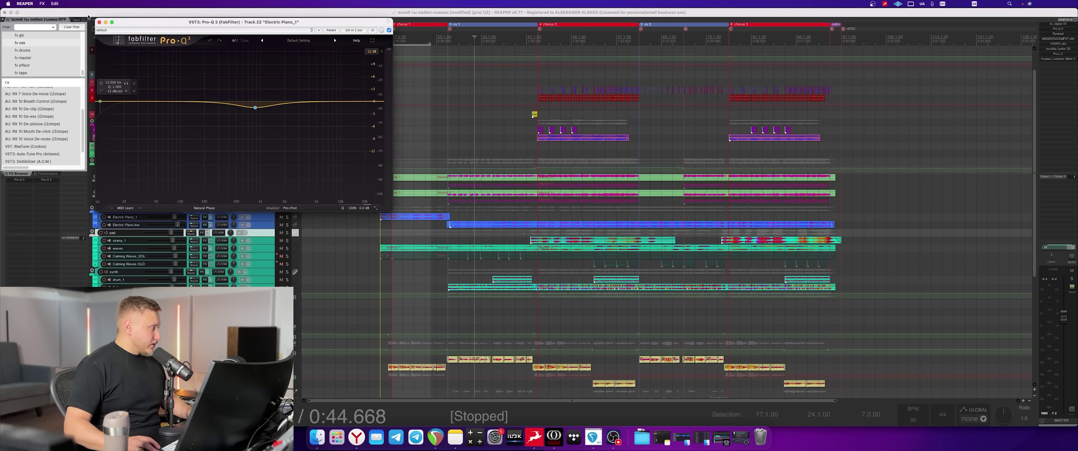
{"action": "left_click", "coordinate": [364, 289]}
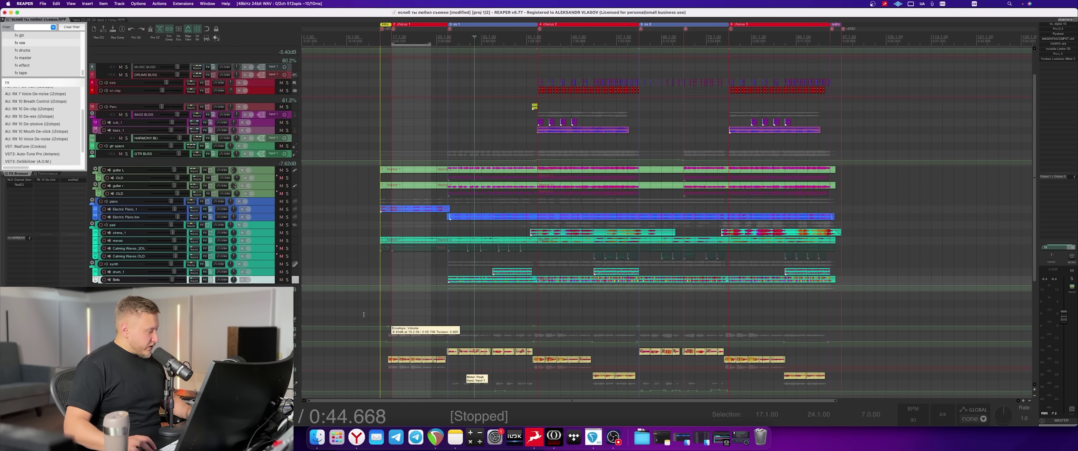
- Solo the Bells track and audition it from 1:39.074 in chorus 2, then stop playback
{"action": "left_click", "coordinate": [287, 279]}
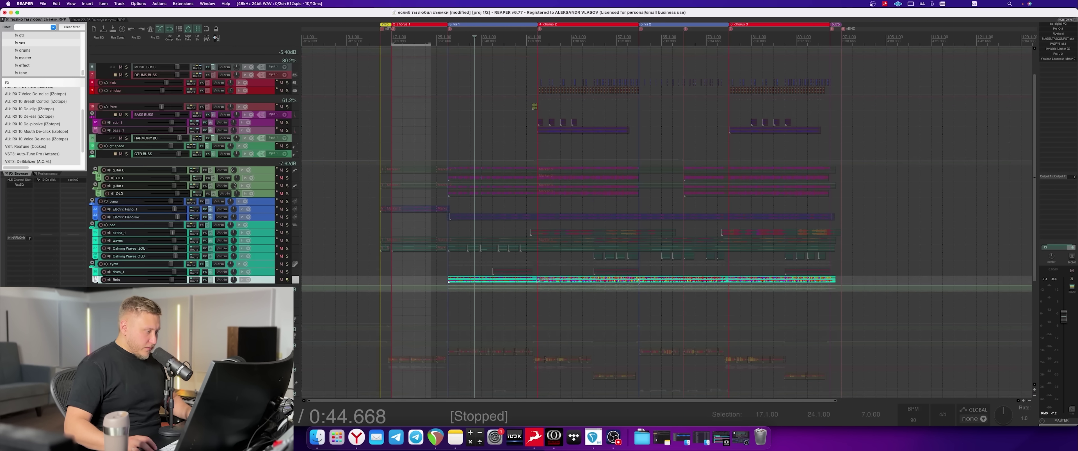
{"action": "left_click", "coordinate": [587, 262]}
{"action": "key", "text": "space"}
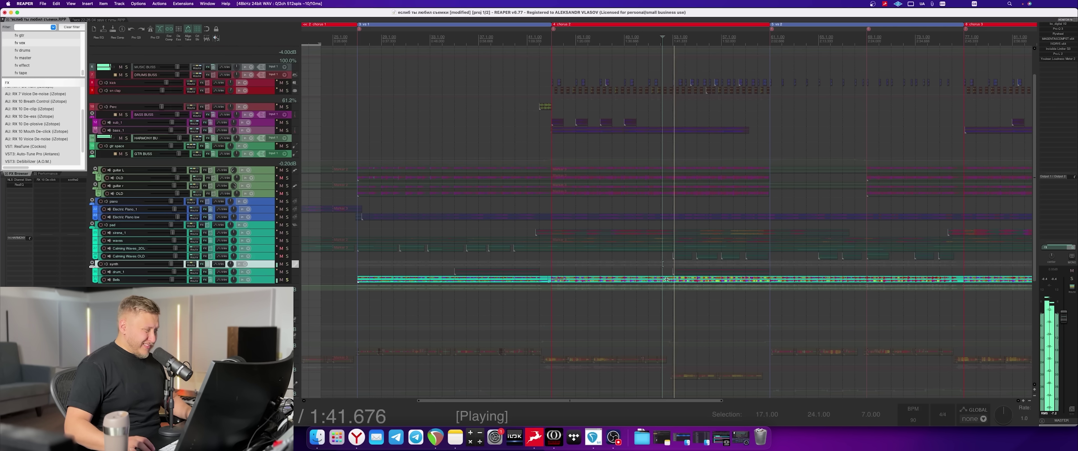
{"action": "left_click", "coordinate": [268, 280]}
{"action": "key", "text": "space"}
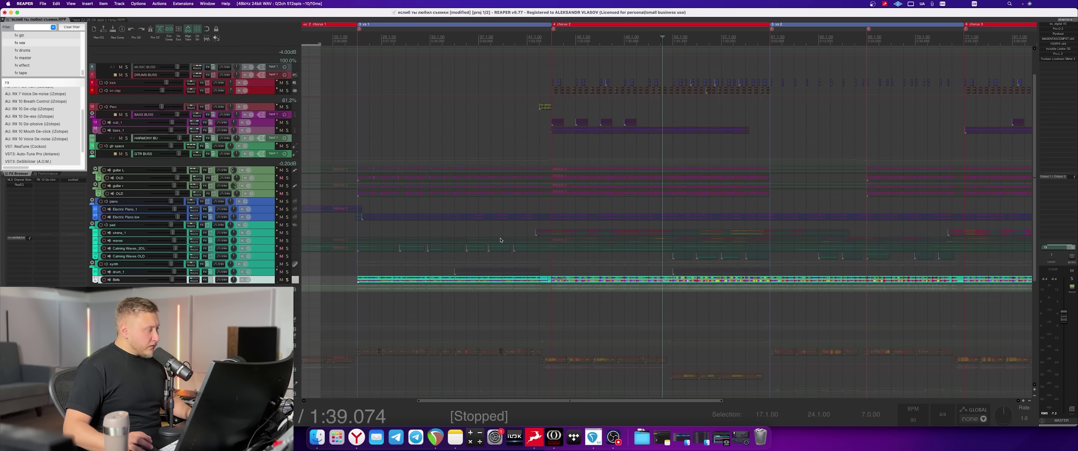
- Inspect the soothe2 plugin on the Bells track, close it, and take the track out of solo
{"action": "left_click", "coordinate": [73, 180]}
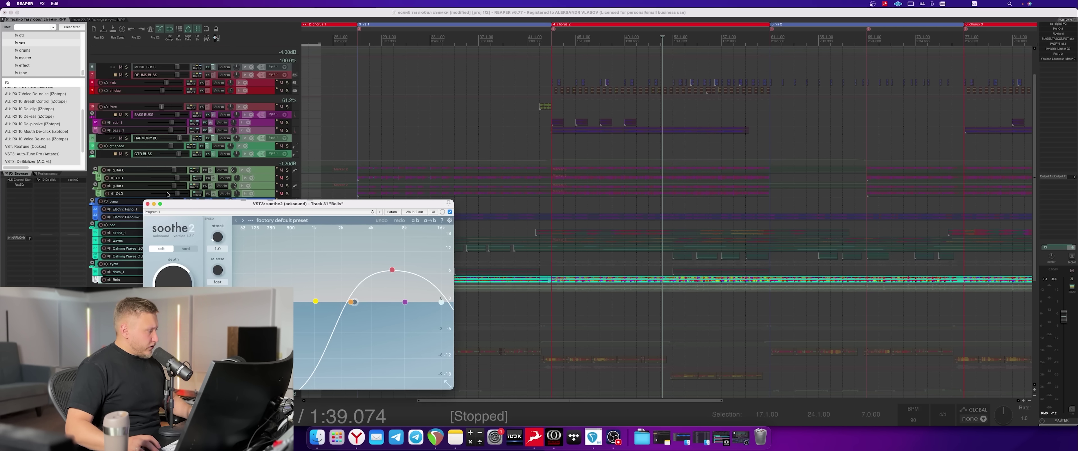
{"action": "left_click", "coordinate": [147, 204]}
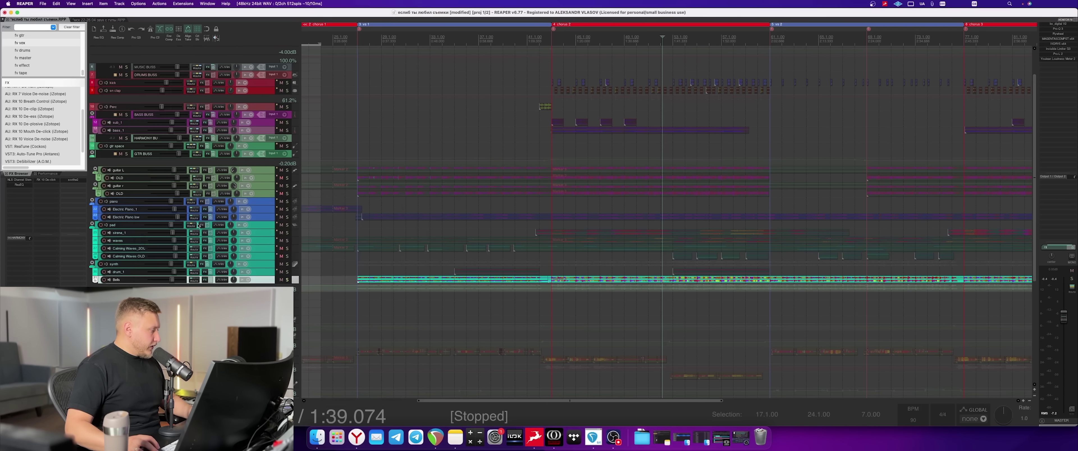
{"action": "left_click", "coordinate": [288, 280]}
- Locate the Lead Vocal track and inspect its Waves Tune Real-Time settings before closing the plugin
{"action": "scroll", "coordinate": [286, 259], "scroll_direction": "down", "scroll_amount": 4}
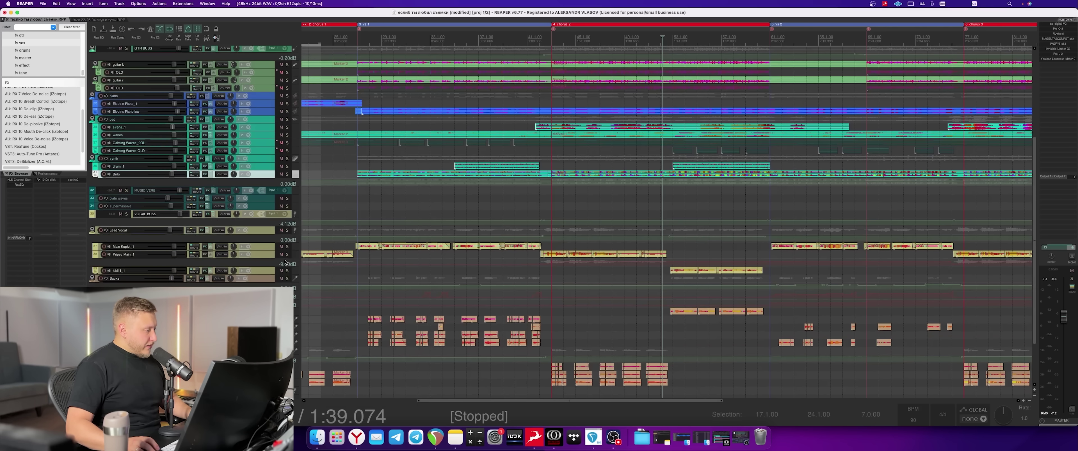
{"action": "scroll", "coordinate": [662, 294], "scroll_direction": "down", "scroll_amount": 3}
{"action": "scroll", "coordinate": [276, 267], "scroll_direction": "down", "scroll_amount": 3}
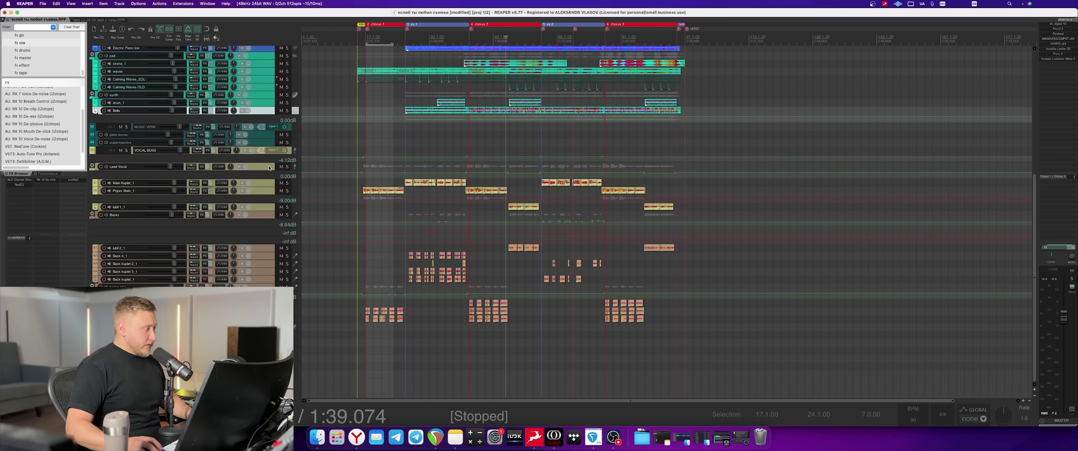
{"action": "left_click", "coordinate": [269, 168]}
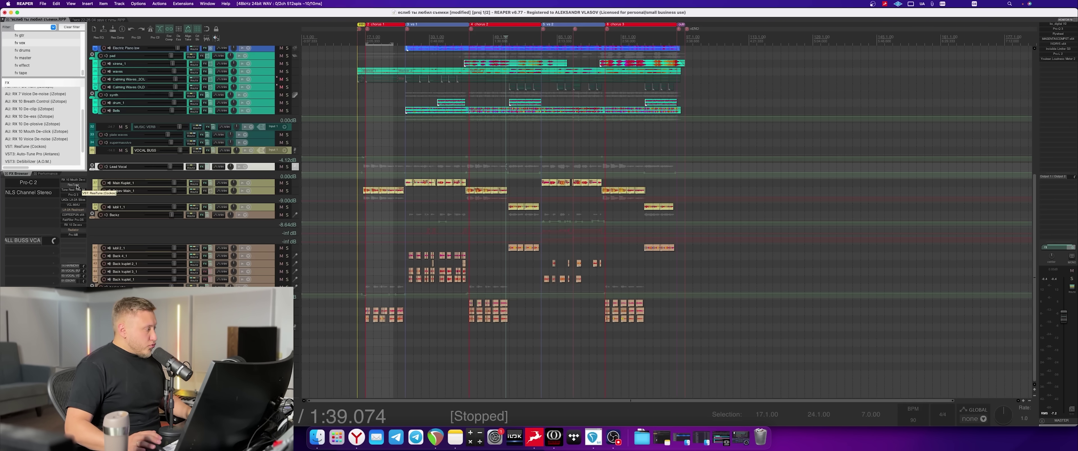
{"action": "left_click", "coordinate": [72, 190]}
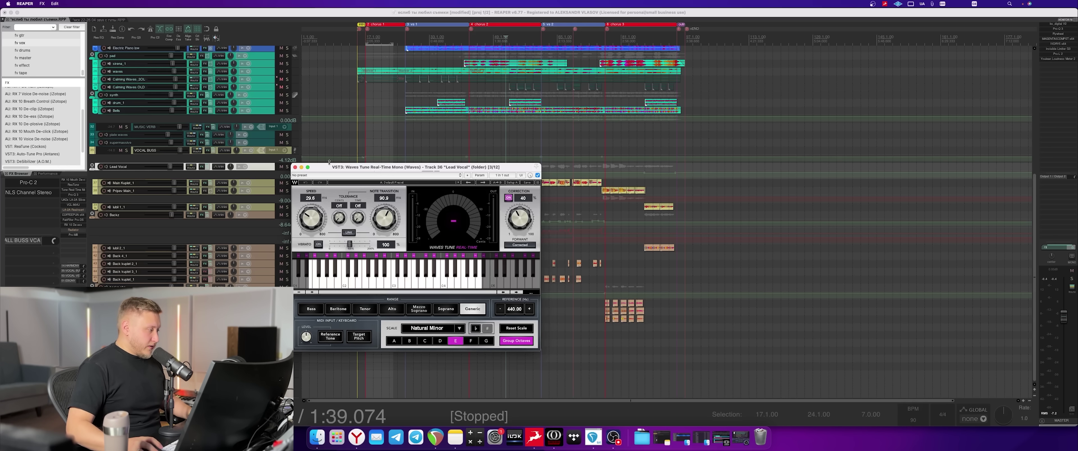
{"action": "left_click", "coordinate": [295, 167]}
- Examine the manual pitch correction in the Lead Vocal's ReaTune along the song, then close the plugin
{"action": "left_click", "coordinate": [76, 185]}
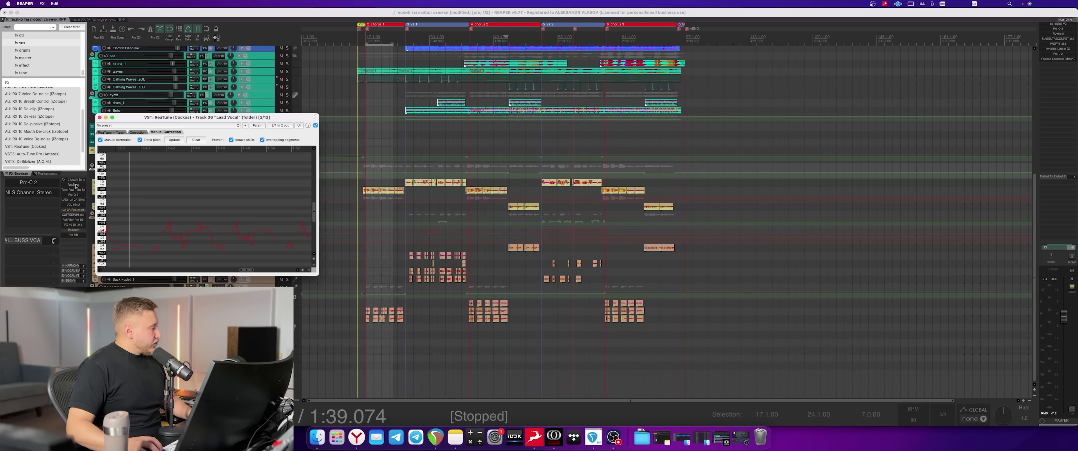
{"action": "left_click_drag", "start_coordinate": [238, 272], "coordinate": [200, 274]}
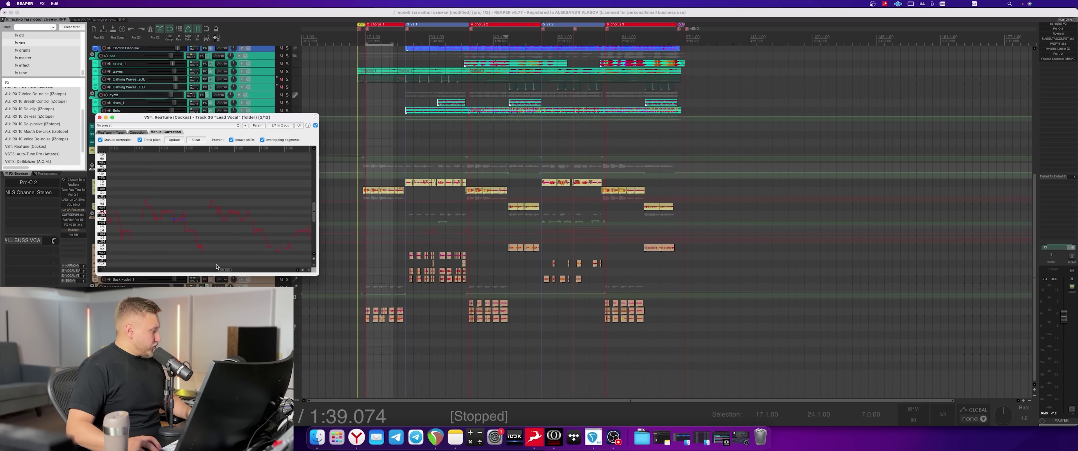
{"action": "left_click_drag", "start_coordinate": [186, 272], "coordinate": [295, 275]}
{"action": "left_click", "coordinate": [100, 117]}
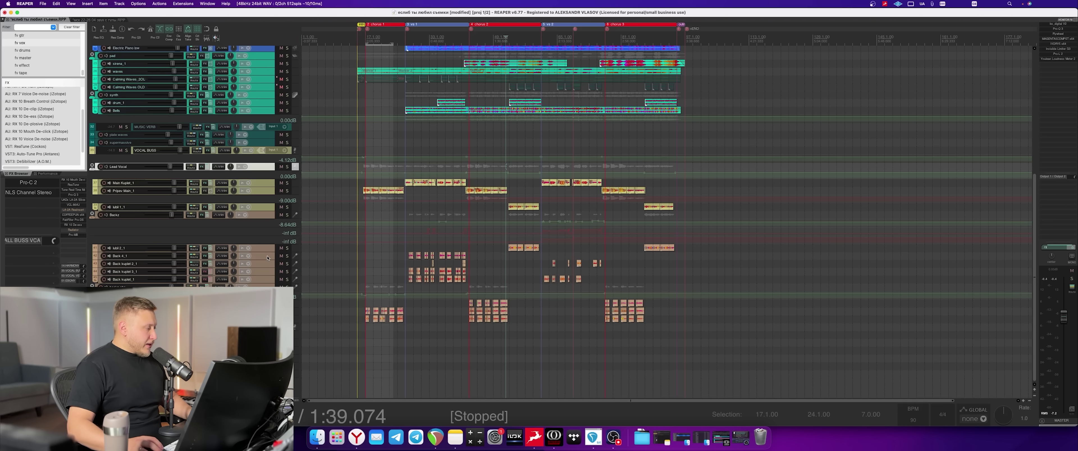
- Compare the effect chains of the backing vocal tracks and view the Waves Tune Real-Time on track 41 before closing it
{"action": "left_click", "coordinate": [270, 272]}
{"action": "left_click", "coordinate": [269, 280]}
{"action": "left_click_drag", "start_coordinate": [30, 184], "coordinate": [90, 222]}
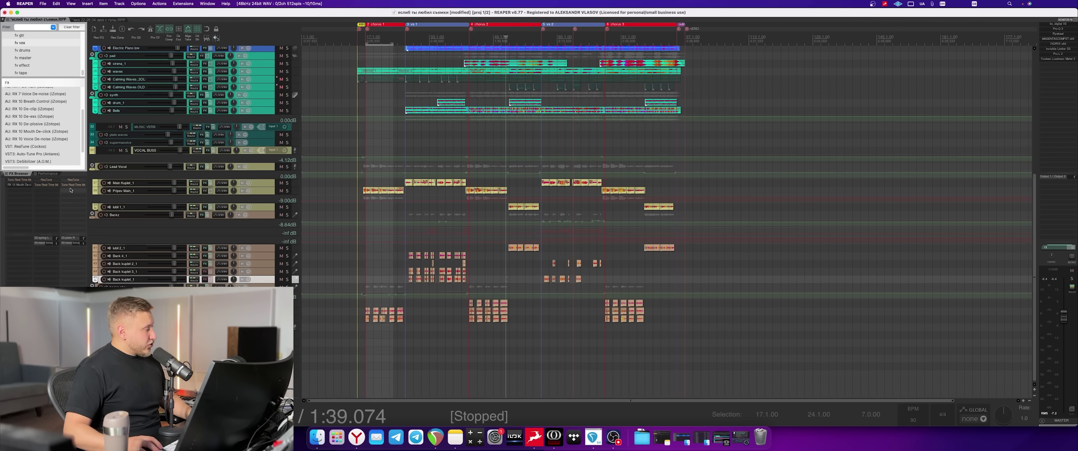
{"action": "scroll", "coordinate": [40, 195], "scroll_direction": "left", "scroll_amount": 1}
{"action": "scroll", "coordinate": [42, 205], "scroll_direction": "left", "scroll_amount": 1}
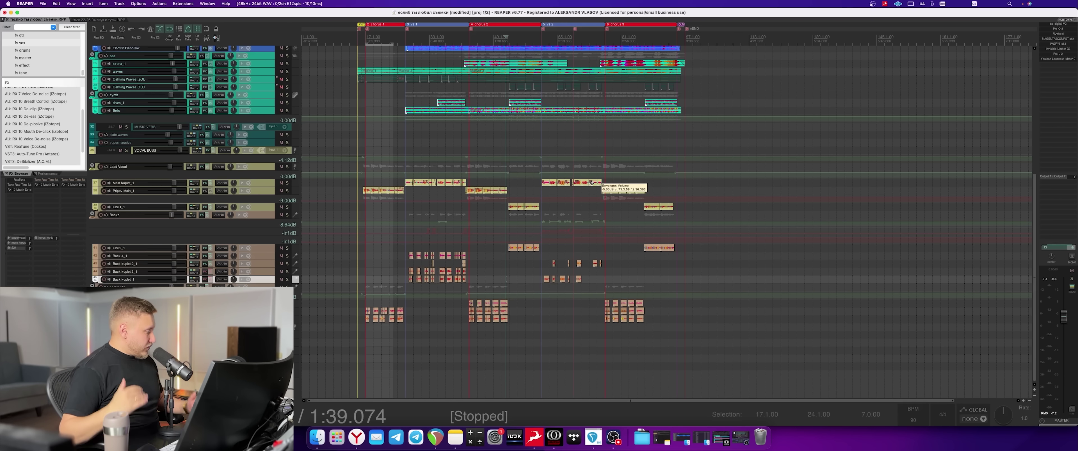
{"action": "double_click", "coordinate": [20, 184]}
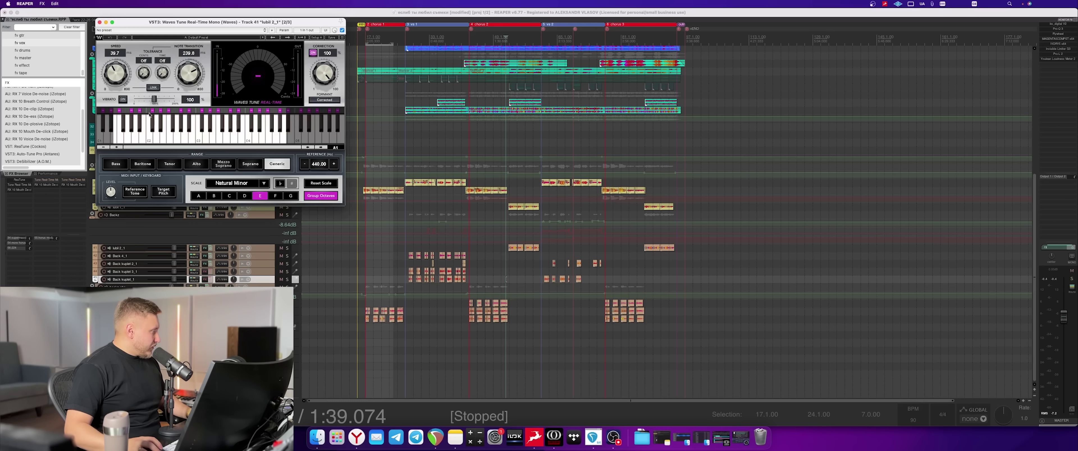
{"action": "left_click", "coordinate": [99, 22]}
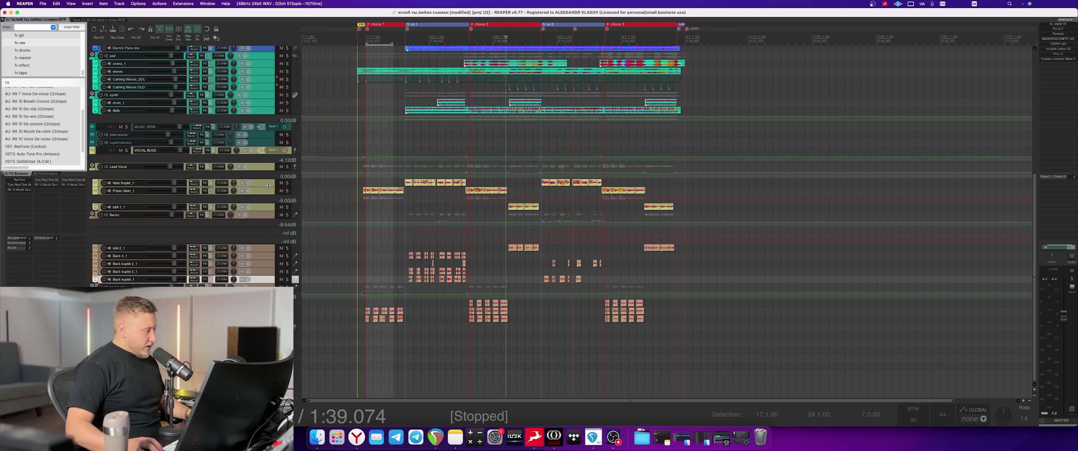
- Check the effect chains of the main chorus vocal, the main verse vocal and the track below them
{"action": "left_click", "coordinate": [262, 193]}
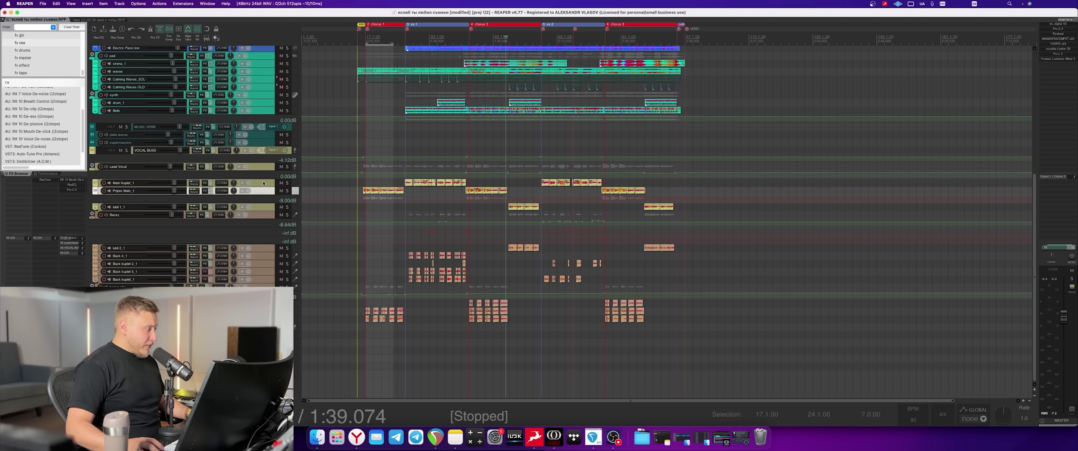
{"action": "left_click", "coordinate": [262, 184]}
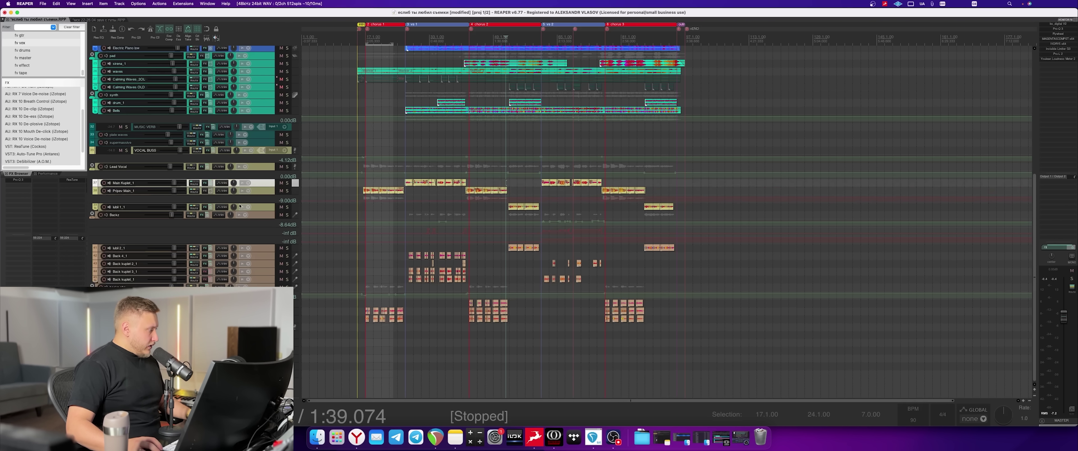
{"action": "left_click", "coordinate": [256, 208]}
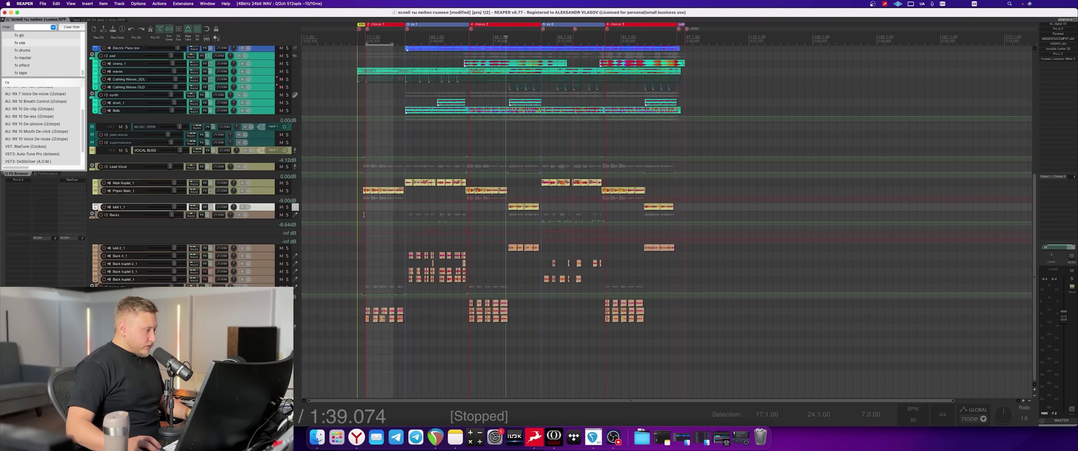
- Audition the mix from 1:40.079 near the end of chorus 2, then stop playback
{"action": "left_click", "coordinate": [507, 146]}
{"action": "key", "text": "space"}
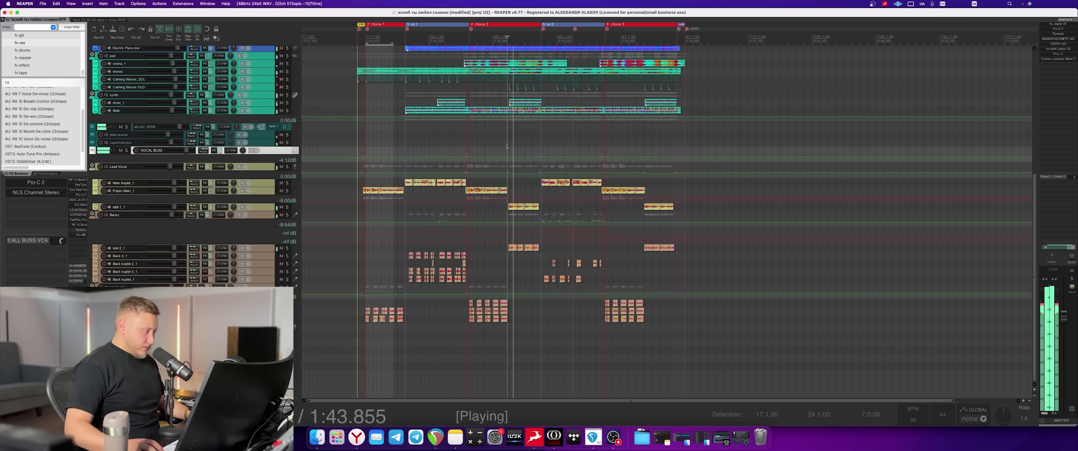
{"action": "key", "text": "space"}
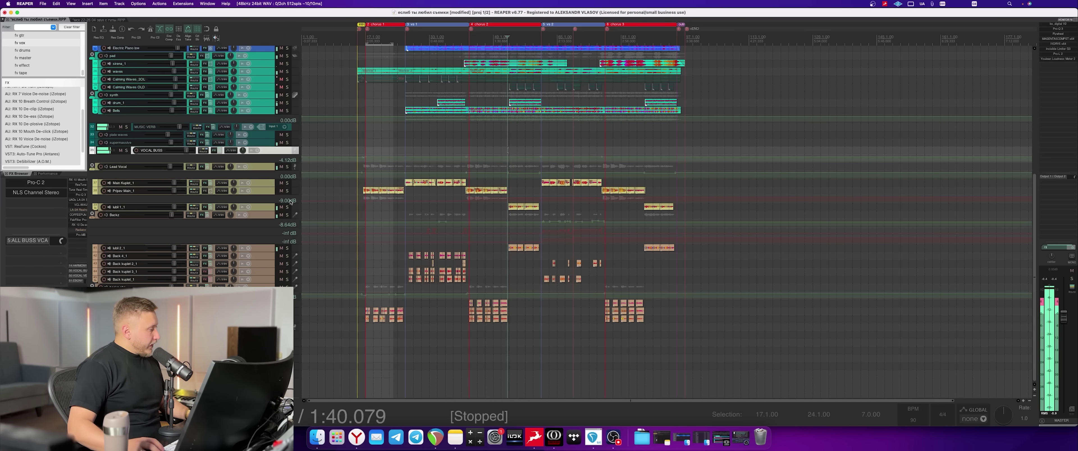
- Inspect the RX 10 Mouth De-click and ReaTune plugins on the Lead Vocal track, closing each after viewing it
{"action": "left_click", "coordinate": [133, 166]}
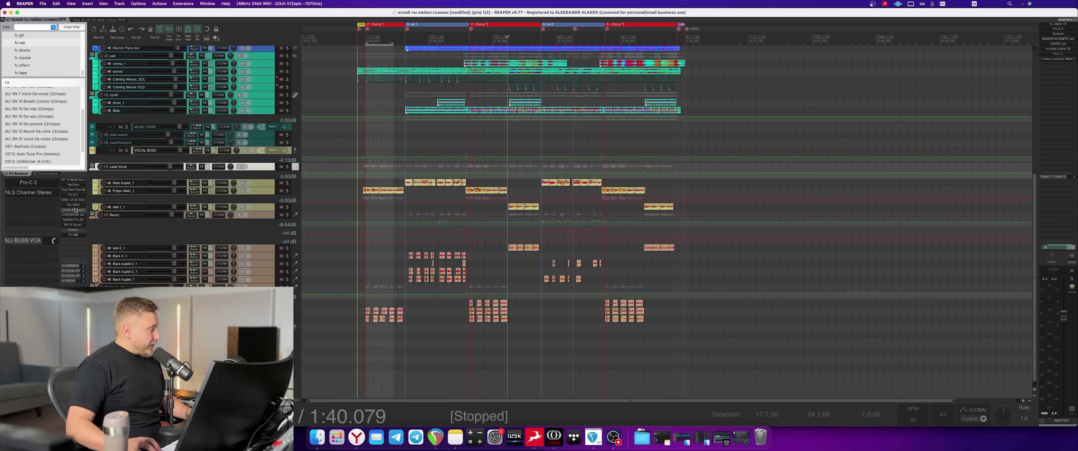
{"action": "left_click", "coordinate": [77, 181]}
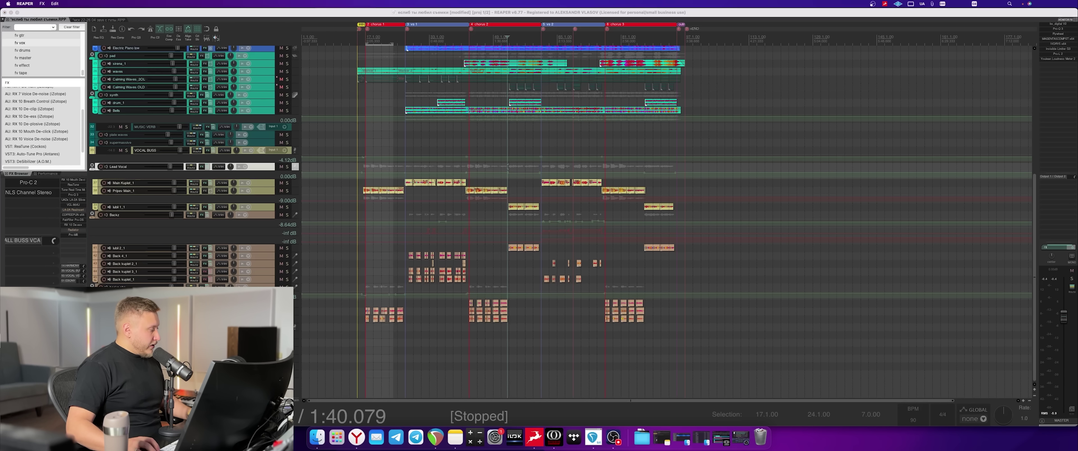
{"action": "left_click_drag", "start_coordinate": [556, 129], "coordinate": [795, 138]}
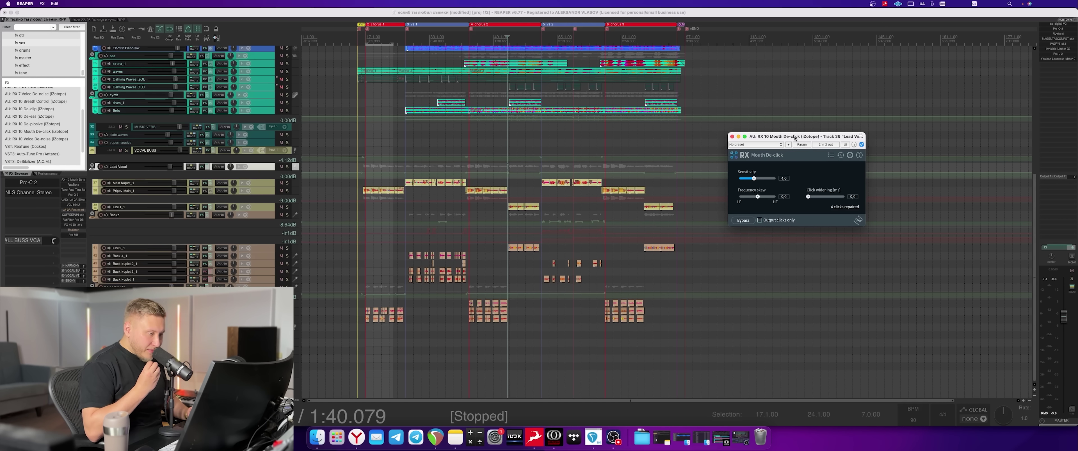
{"action": "left_click", "coordinate": [732, 137]}
{"action": "left_click", "coordinate": [77, 184]}
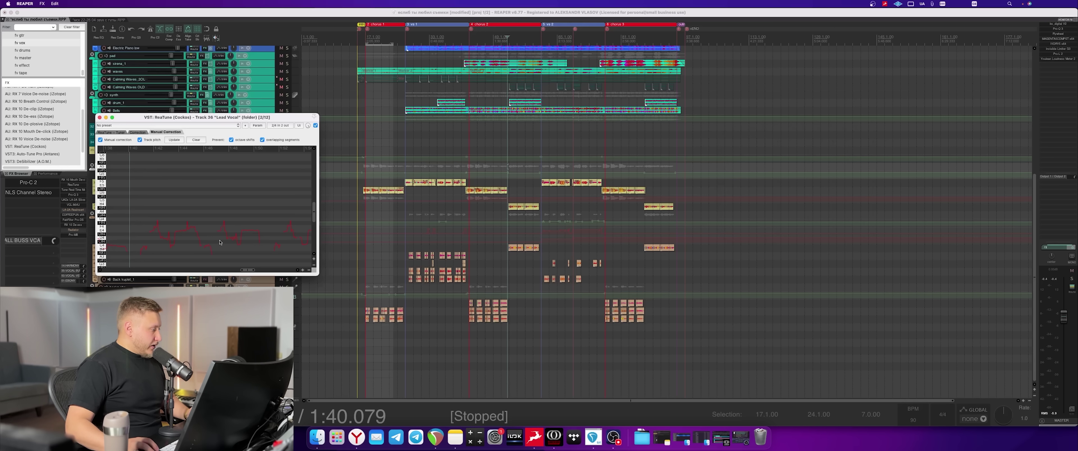
{"action": "left_click", "coordinate": [100, 117]}
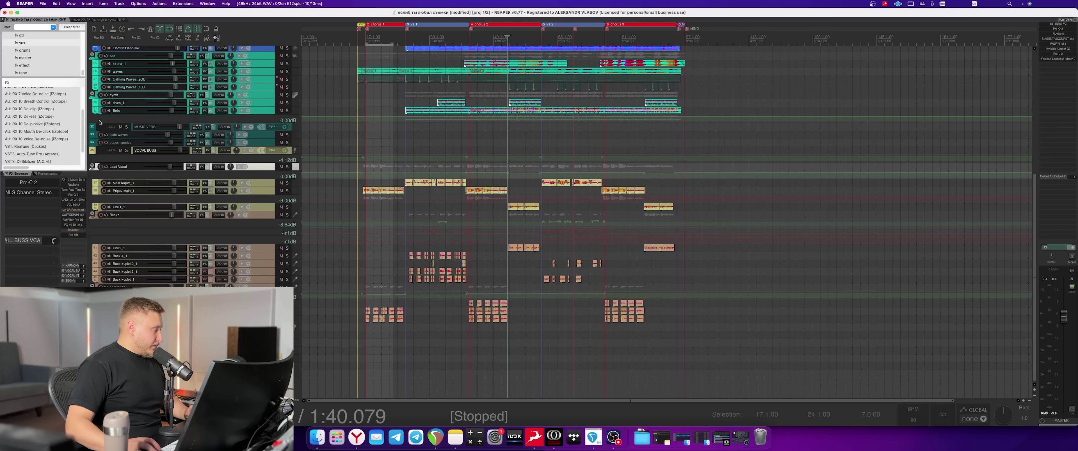
- Examine the Lead Vocal's Pro-Q 3 curve and its low-cut band, then minimize the plugin window
{"action": "left_click", "coordinate": [77, 195]}
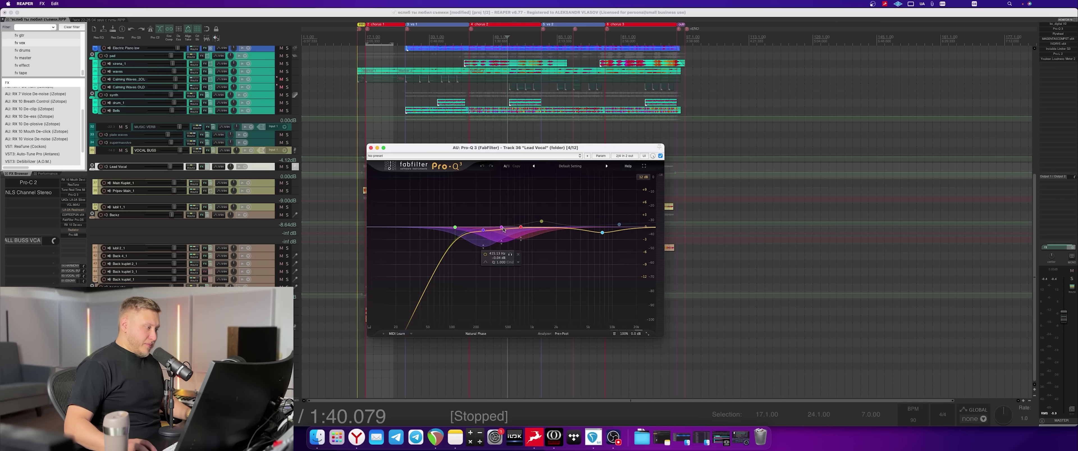
{"action": "left_click", "coordinate": [455, 227]}
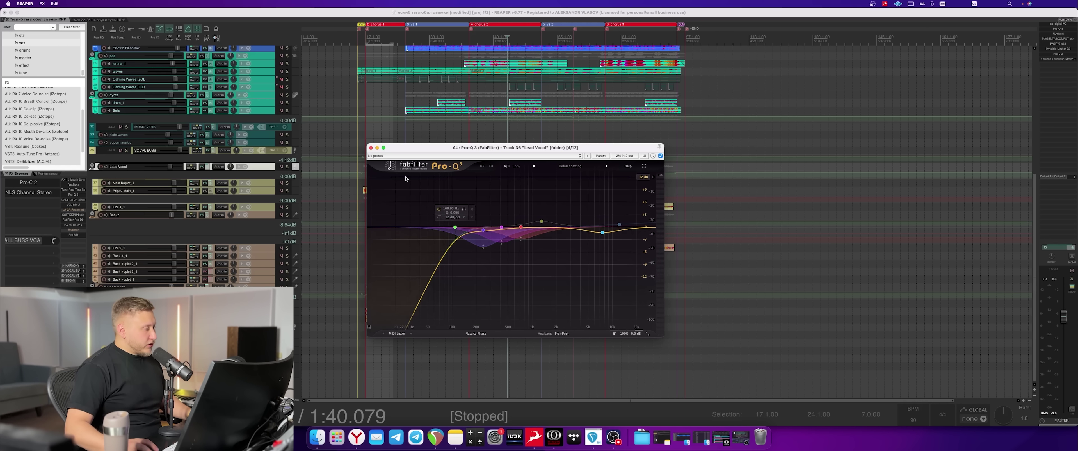
{"action": "key", "text": "super+m"}
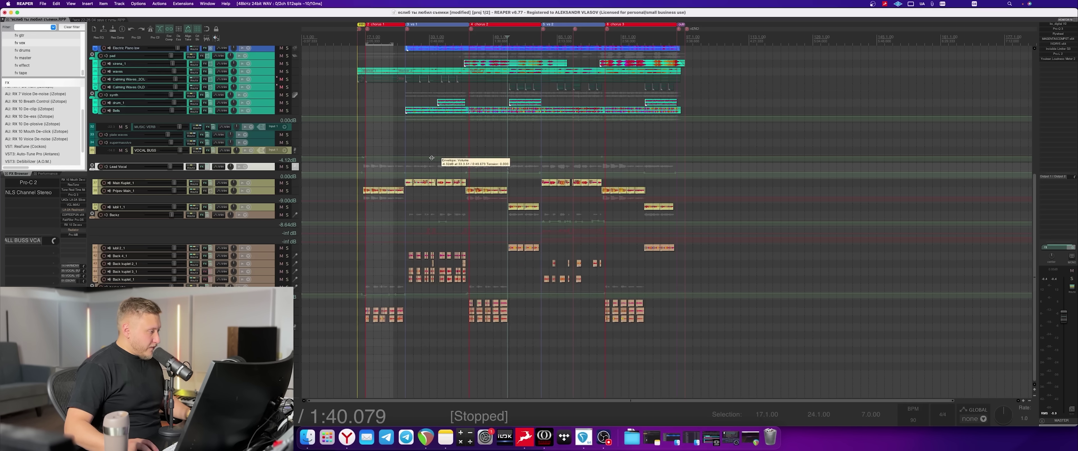
- Enlarge the main chorus vocal track and examine the fade-out at the end of its first chorus clip
{"action": "left_click", "coordinate": [422, 150]}
{"action": "scroll", "coordinate": [382, 159], "scroll_direction": "up", "scroll_amount": 5}
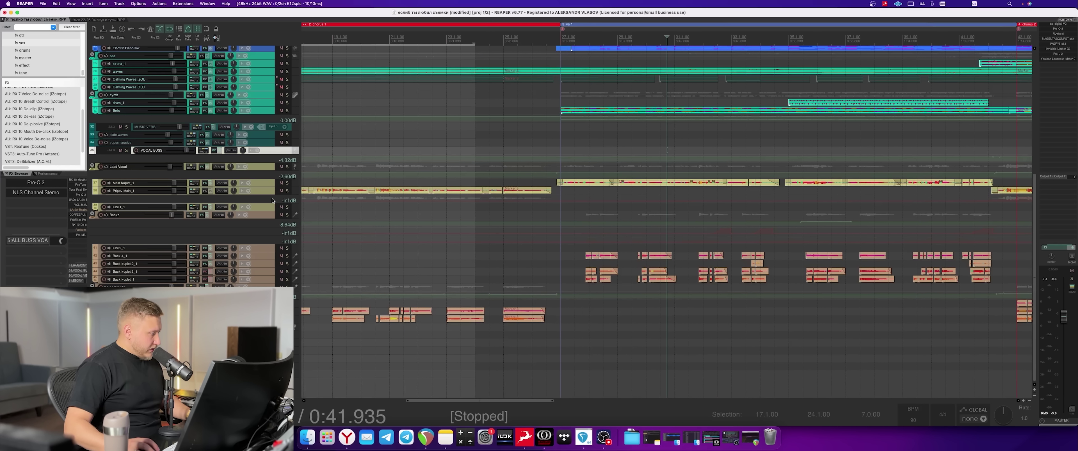
{"action": "left_click", "coordinate": [625, 188]}
{"action": "key", "text": "grave"}
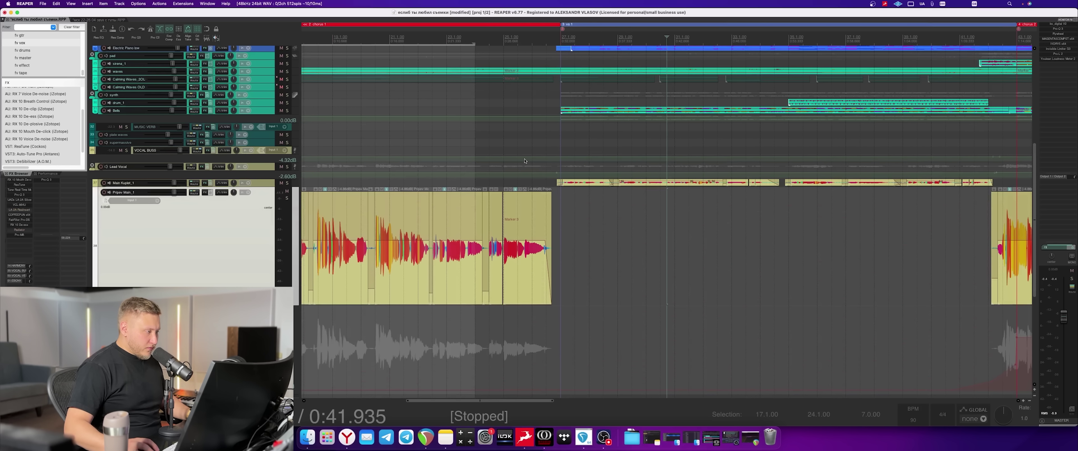
{"action": "left_click", "coordinate": [550, 154]}
{"action": "scroll", "coordinate": [544, 167], "scroll_direction": "up", "scroll_amount": 10}
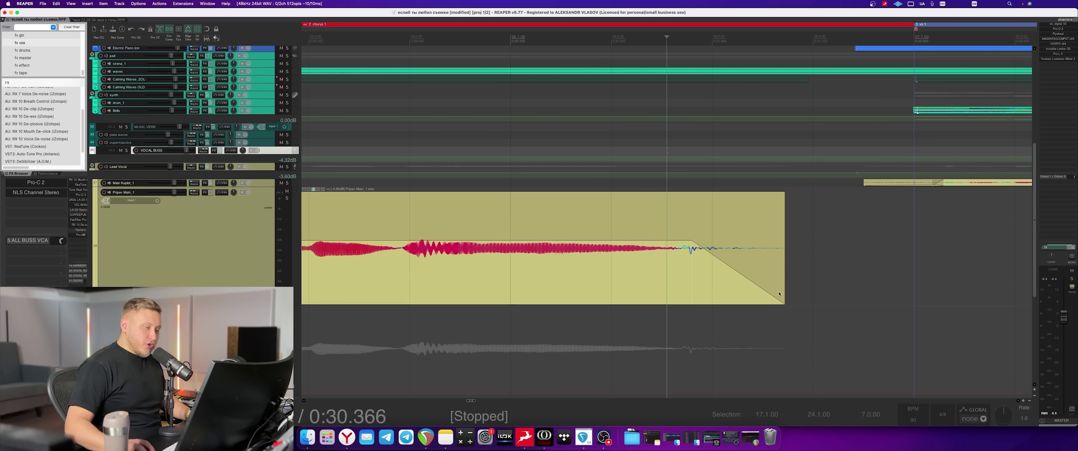
{"action": "scroll", "coordinate": [672, 279], "scroll_direction": "down", "scroll_amount": 6}
{"action": "scroll", "coordinate": [672, 279], "scroll_direction": "down", "scroll_amount": 5}
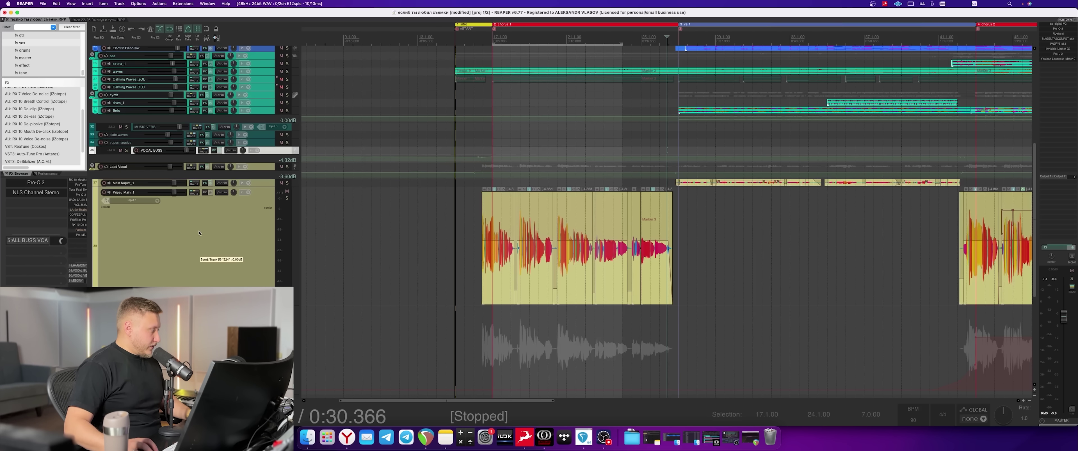
- Inspect the UADx LA-2A Silver Compressor on the Lead Vocal track, then close its window
{"action": "left_click", "coordinate": [243, 197]}
{"action": "left_click", "coordinate": [263, 168]}
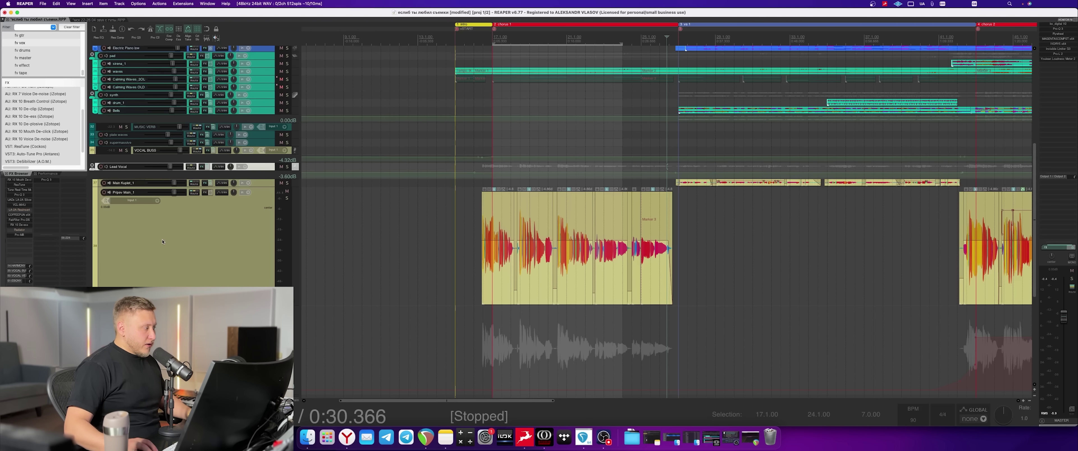
{"action": "key", "text": "shift+f"}
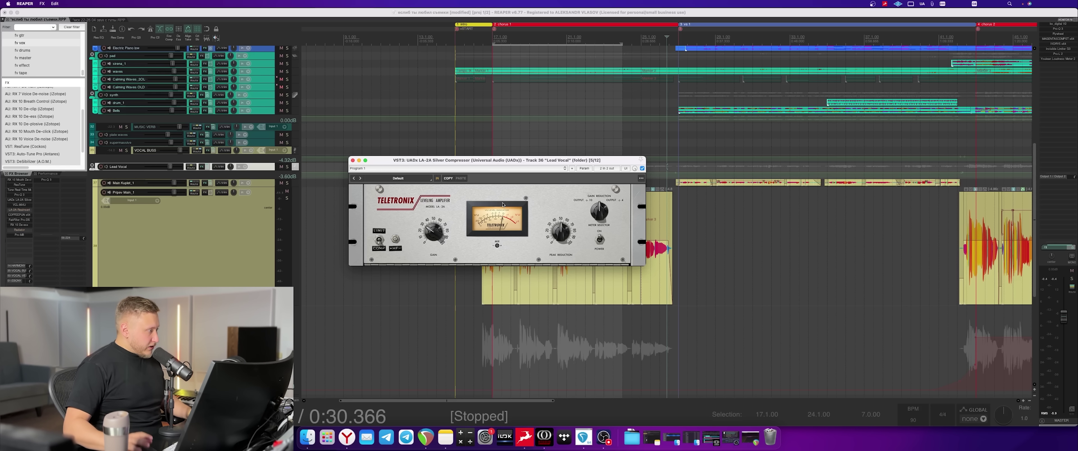
{"action": "left_click", "coordinate": [353, 161]}
- Inspect the VCL-864U tube limiter on the Lead Vocal track and move its window clear of the first chorus clips
{"action": "double_click", "coordinate": [19, 204]}
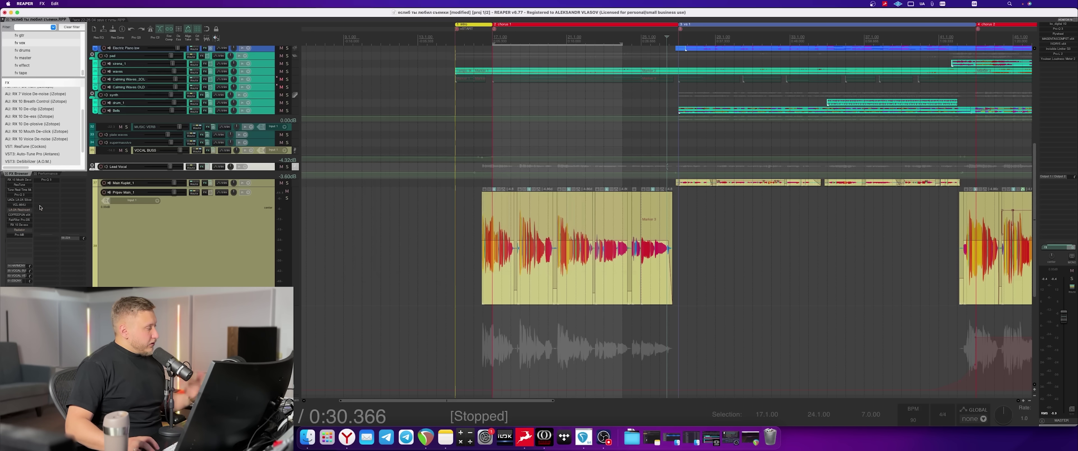
{"action": "left_click_drag", "start_coordinate": [425, 166], "coordinate": [635, 105]}
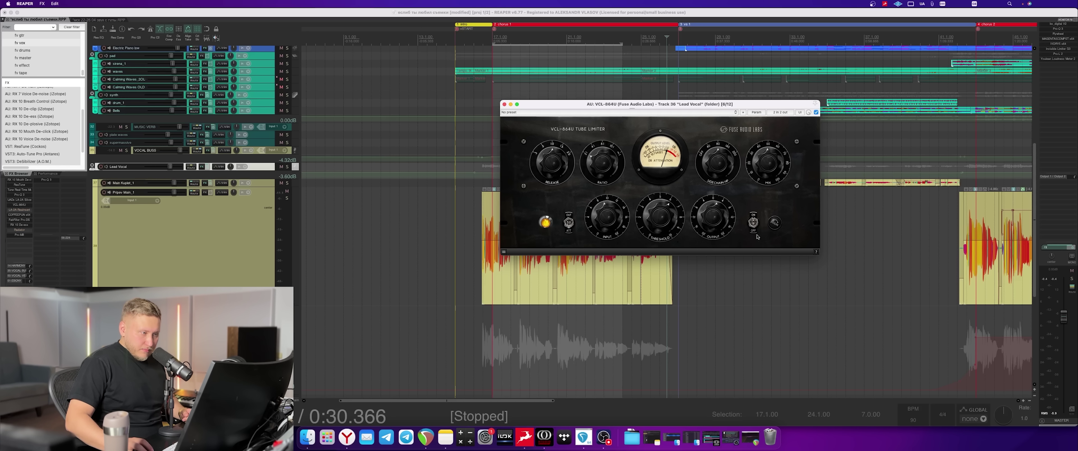
{"action": "mouse_move", "coordinate": [767, 167]}
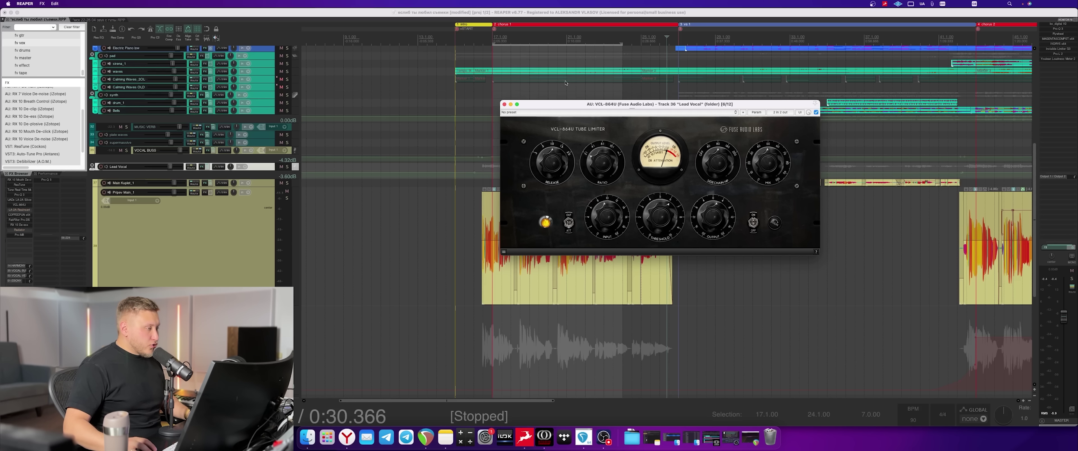
{"action": "left_click_drag", "start_coordinate": [544, 102], "coordinate": [724, 139]}
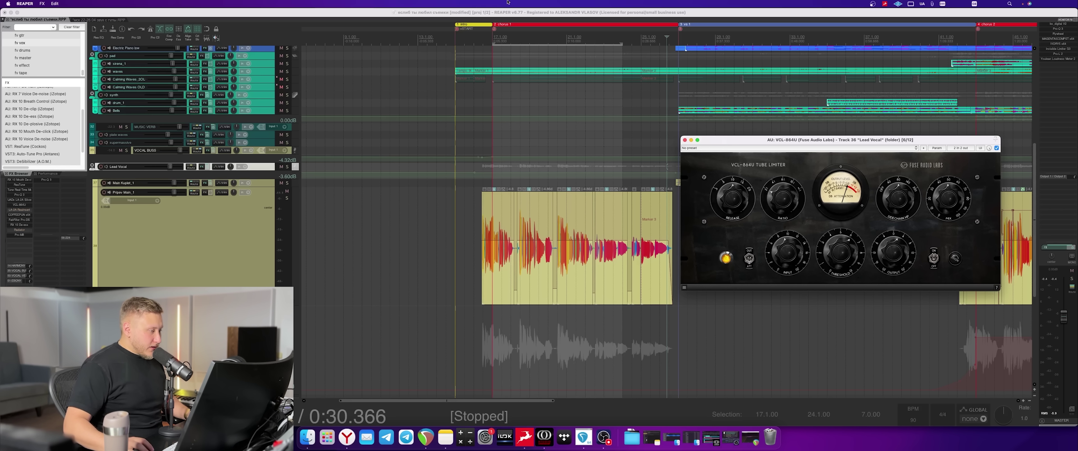
- Audition the mix from 0:32.164 while toggling the VCL-864U limiter's bypass on and off twice, then stop playback and close the plugin
{"action": "left_click", "coordinate": [492, 38]}
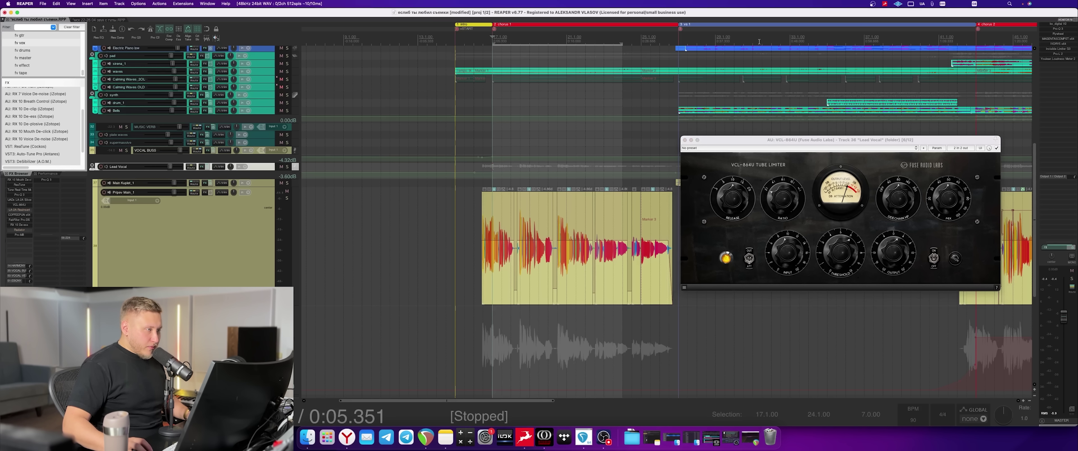
{"action": "left_click", "coordinate": [680, 38]}
{"action": "key", "text": "space"}
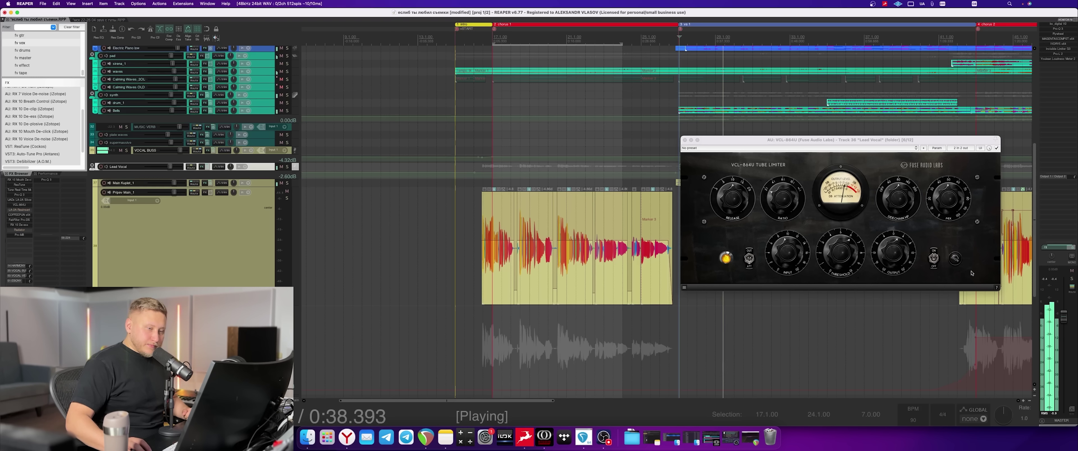
{"action": "left_click", "coordinate": [996, 148]}
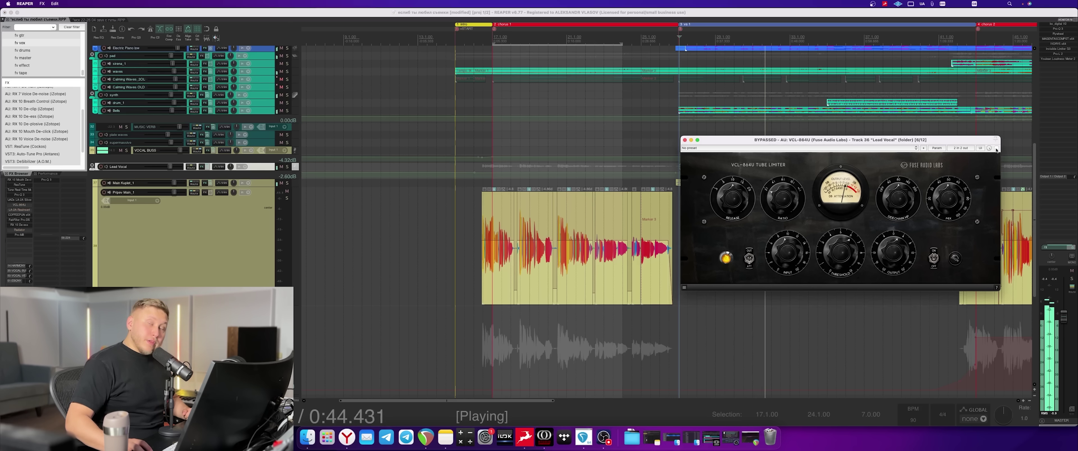
{"action": "left_click", "coordinate": [996, 148]}
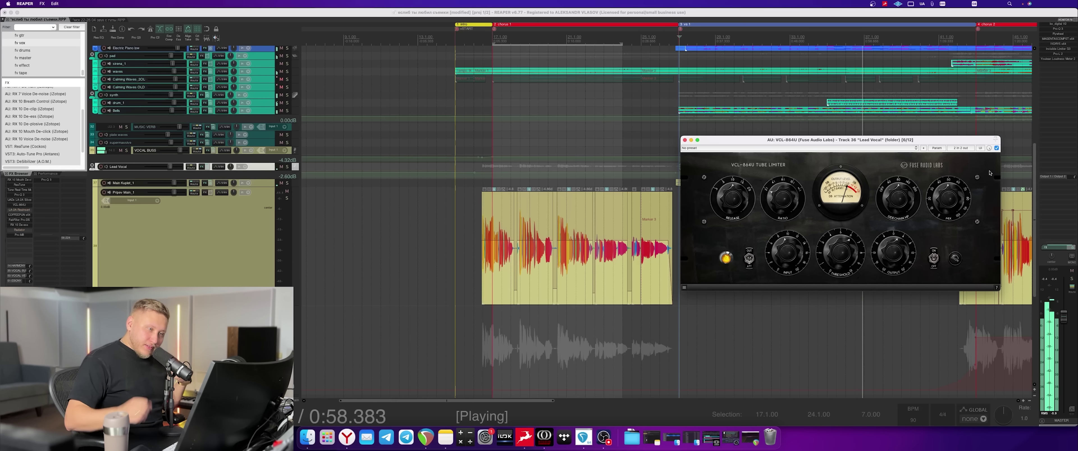
{"action": "left_click", "coordinate": [996, 147]}
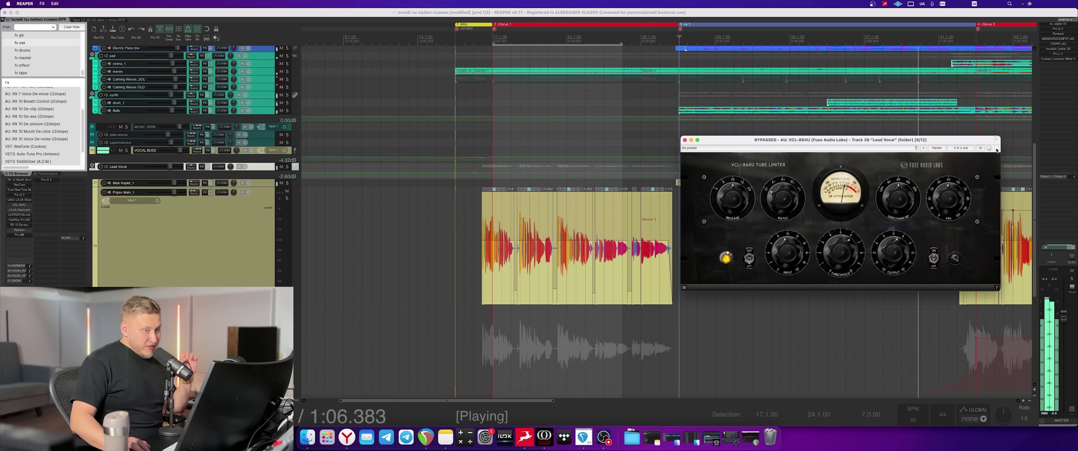
{"action": "left_click", "coordinate": [996, 148]}
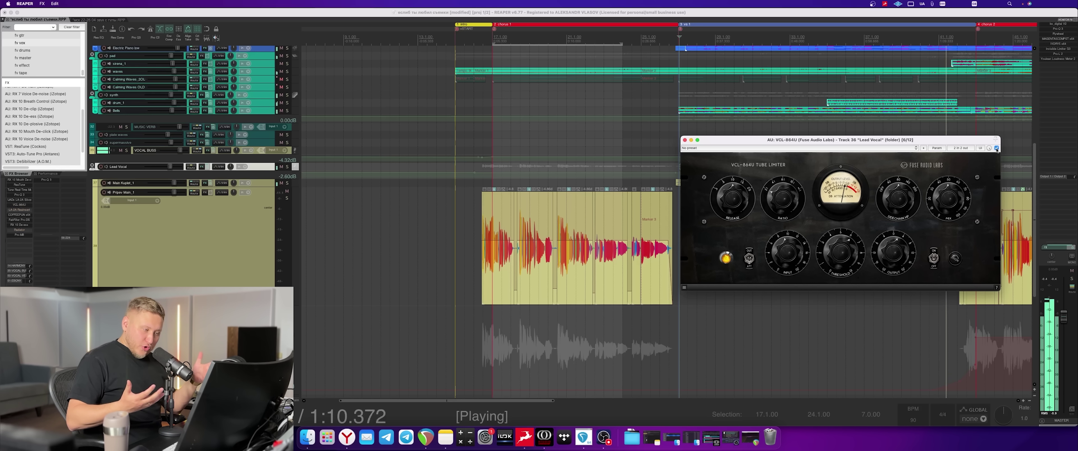
{"action": "key", "text": "space"}
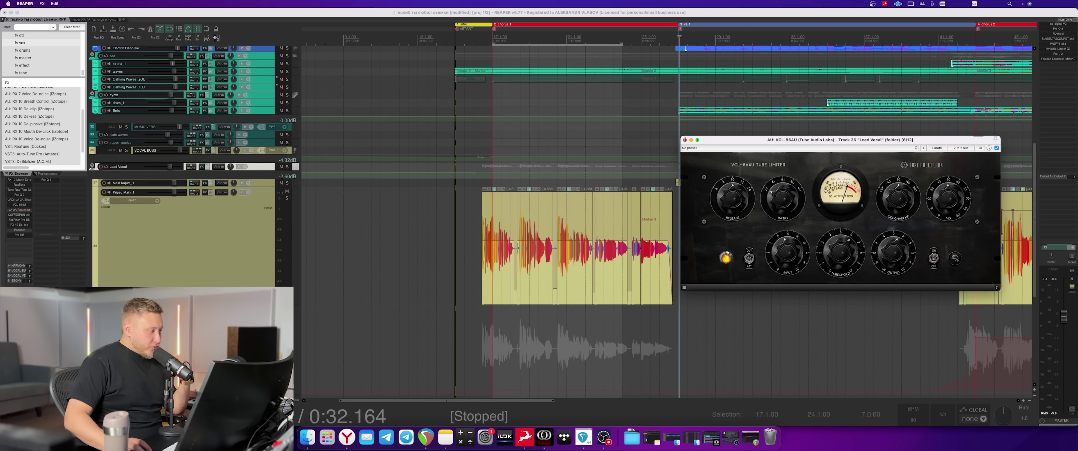
{"action": "key", "text": "Escape"}
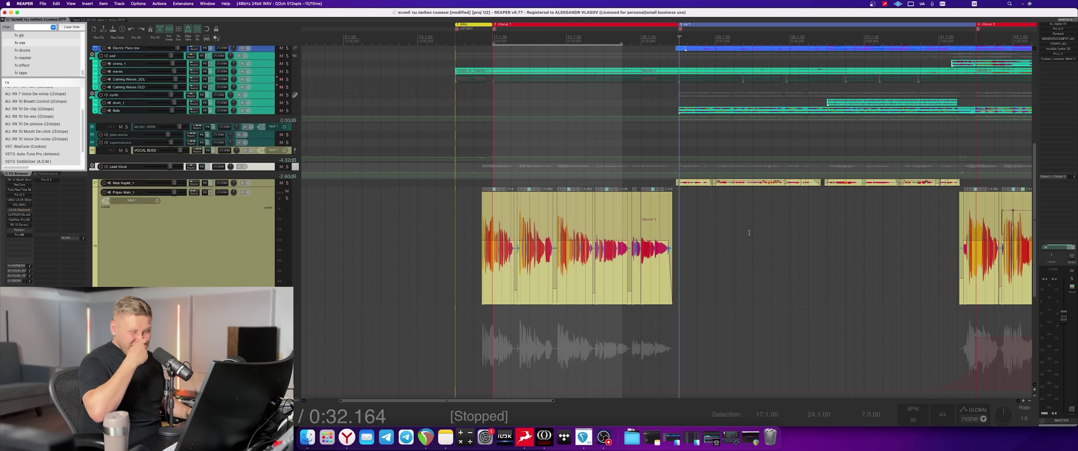
- Inspect the bypassed LA-2A ReaInsert on the Lead Vocal and its left hardware send options, then close it without changes
{"action": "double_click", "coordinate": [24, 211]}
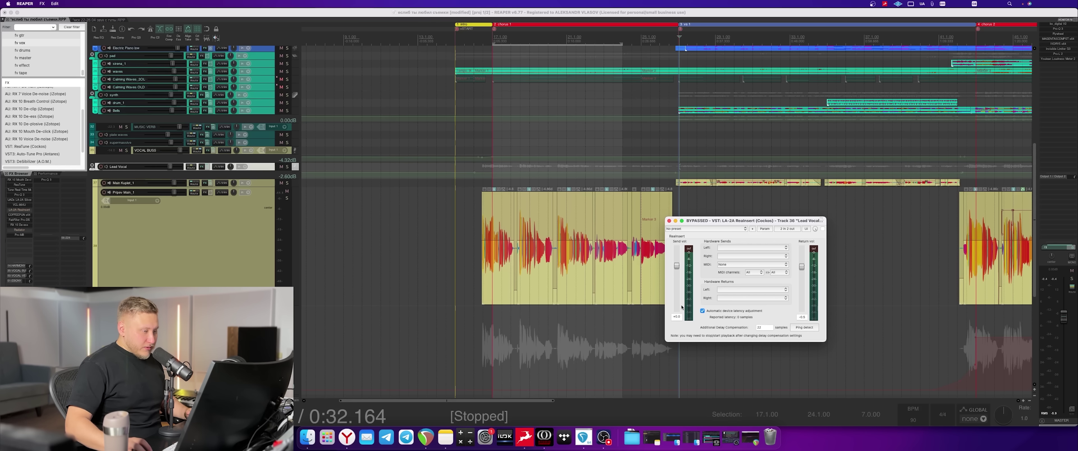
{"action": "left_click", "coordinate": [668, 221]}
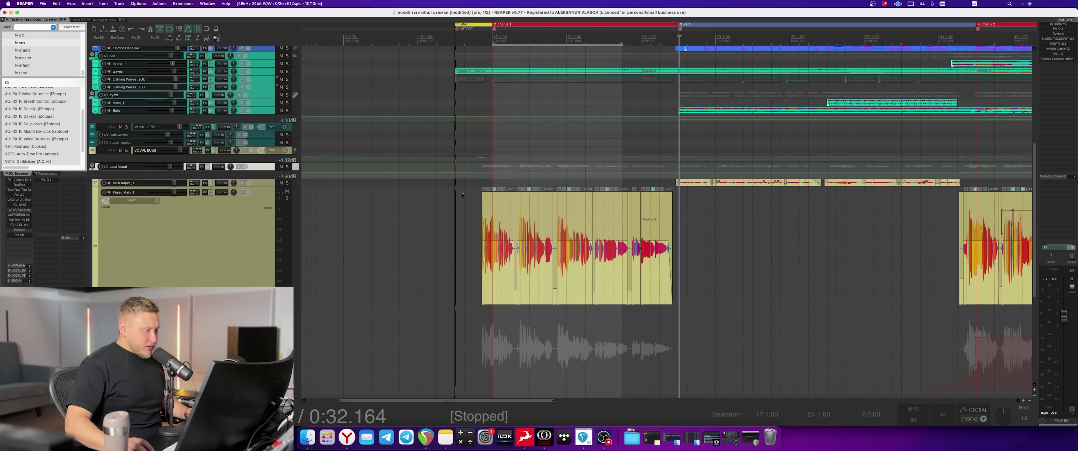
{"action": "double_click", "coordinate": [22, 211]}
{"action": "left_click", "coordinate": [741, 246]}
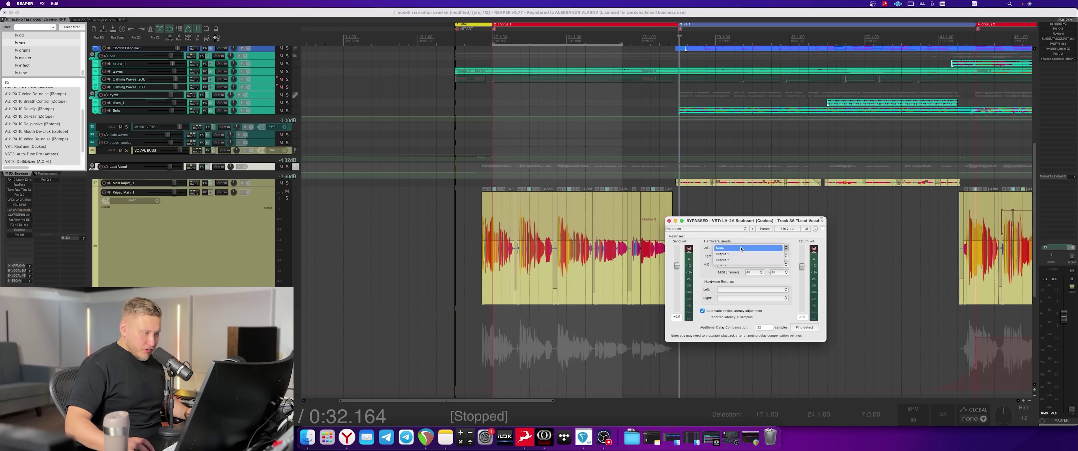
{"action": "left_click", "coordinate": [741, 248]}
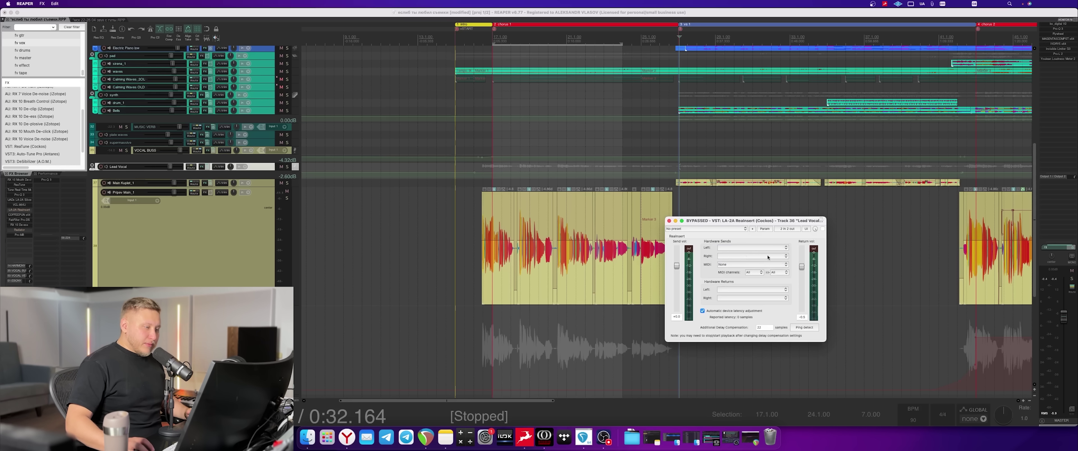
{"action": "left_click", "coordinate": [668, 220]}
- Inspect the COFFEEPUN equalizer's knobs on the Lead Vocal track and move its window clear of the first chorus clips
{"action": "double_click", "coordinate": [20, 214]}
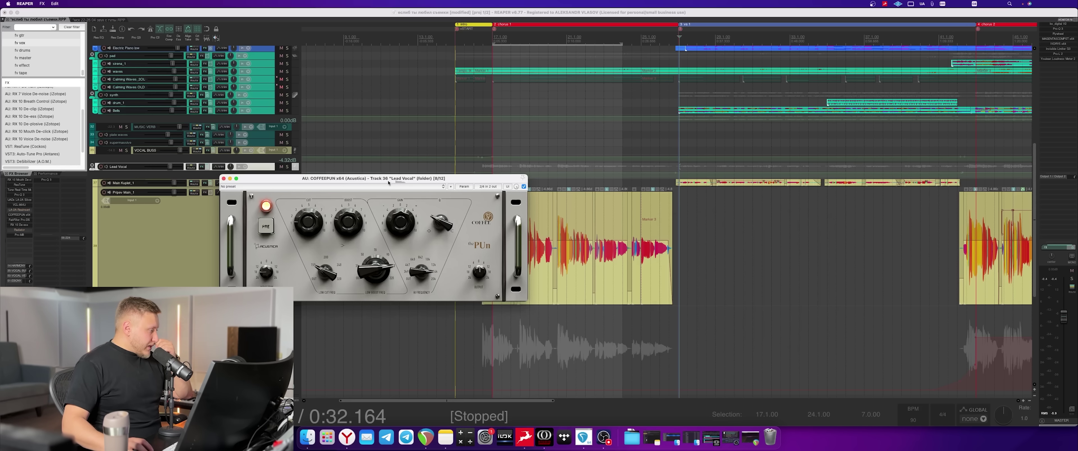
{"action": "left_click_drag", "start_coordinate": [375, 183], "coordinate": [651, 122]}
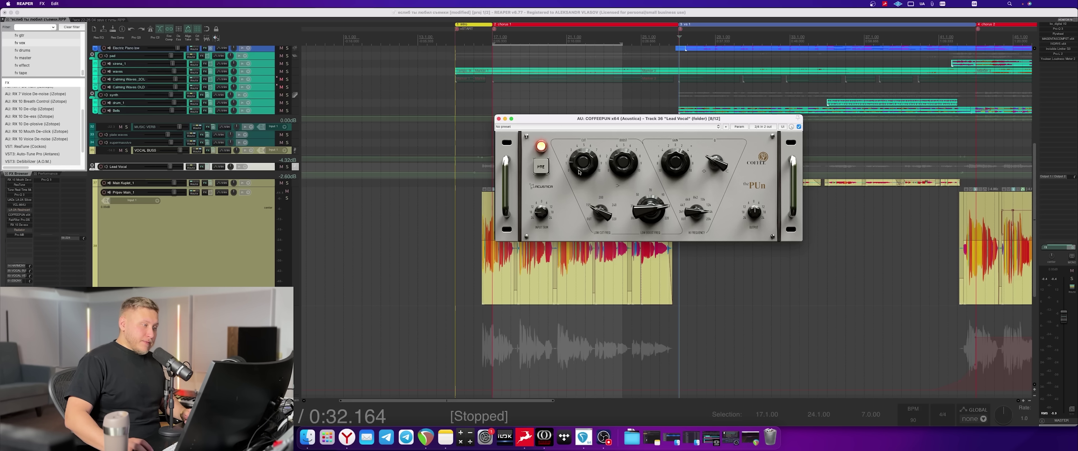
{"action": "left_click_drag", "start_coordinate": [658, 219], "coordinate": [671, 207]}
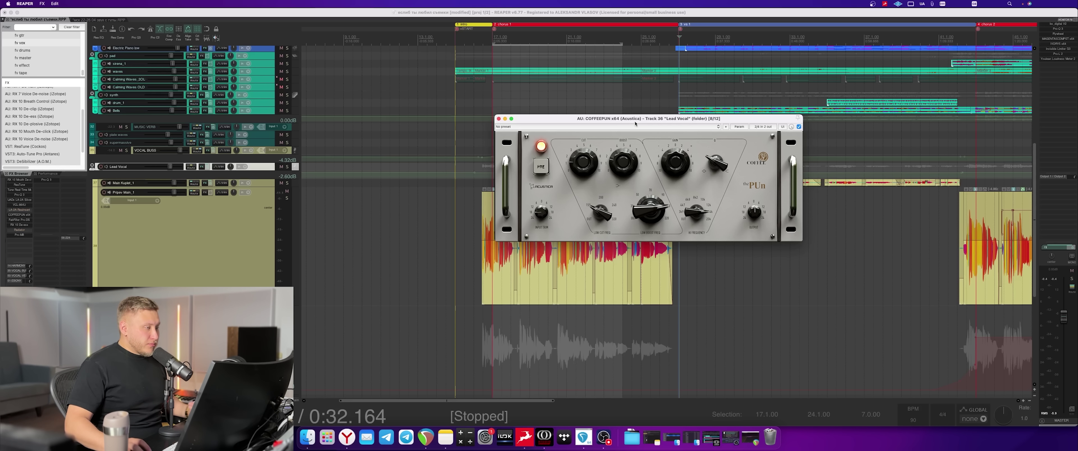
{"action": "left_click_drag", "start_coordinate": [634, 123], "coordinate": [805, 153]}
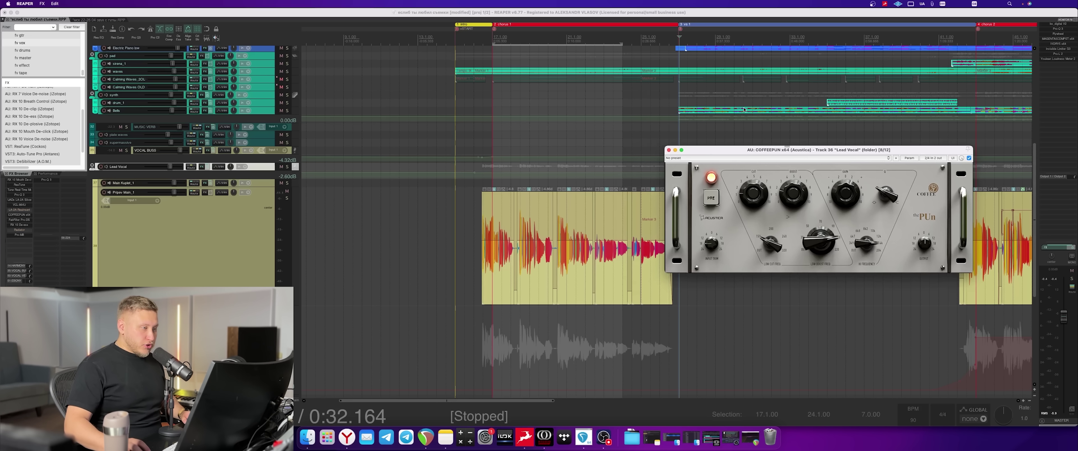
{"action": "left_click_drag", "start_coordinate": [728, 152], "coordinate": [736, 133]}
- Audition the mix from 0:32.164 with COFFEEPUN bypassed and re-enabled, then stop playback and close the plugin
{"action": "key", "text": "space"}
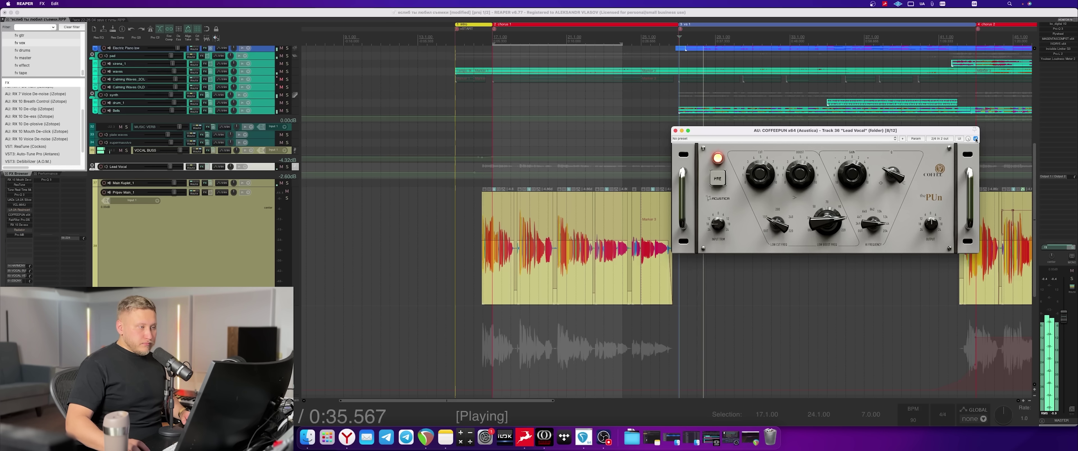
{"action": "left_click", "coordinate": [976, 139]}
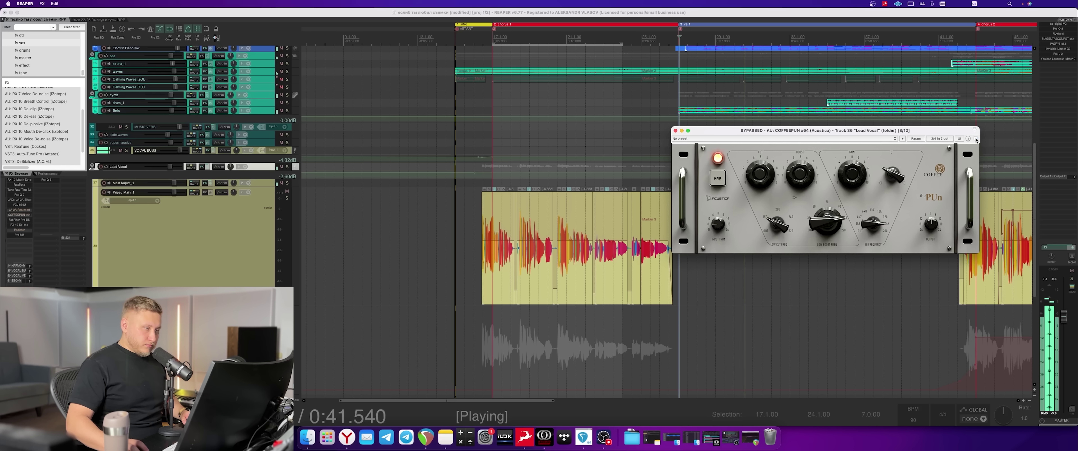
{"action": "left_click", "coordinate": [975, 139]}
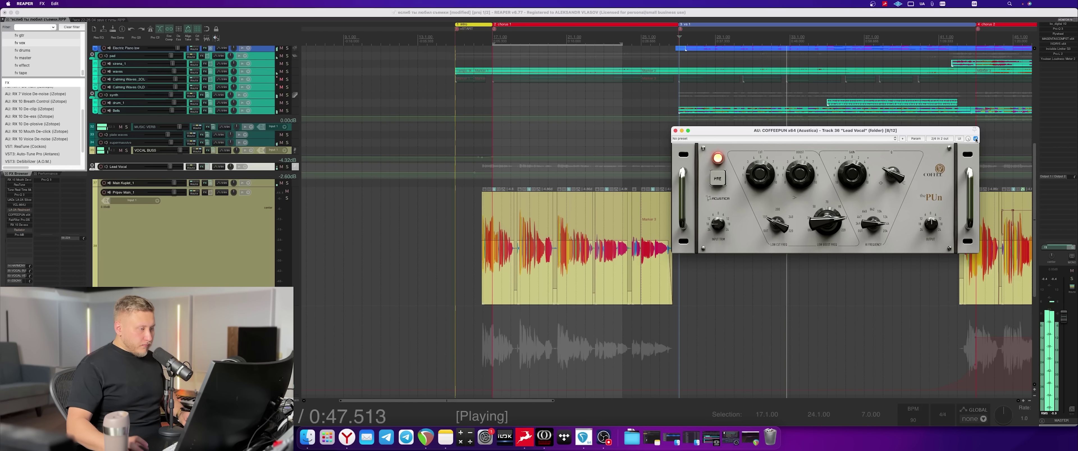
{"action": "key", "text": "space"}
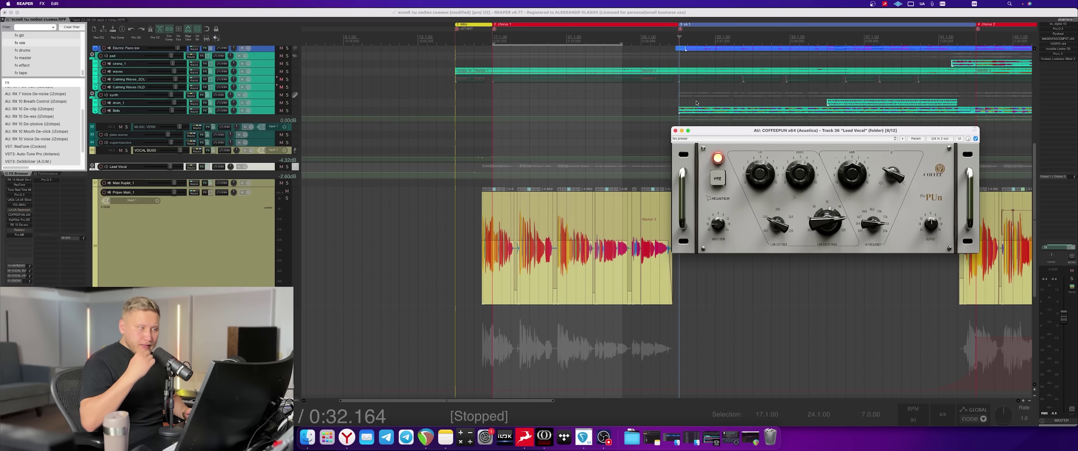
{"action": "left_click", "coordinate": [675, 130]}
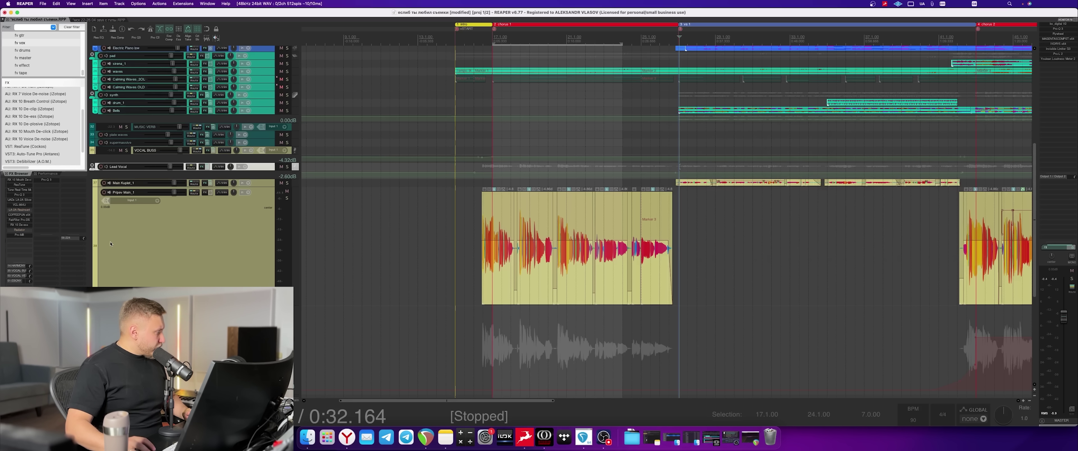
- View the FabFilter Pro-DS and RX 10 De-ess plugins on the Lead Vocal track, then close both windows
{"action": "left_click", "coordinate": [25, 221]}
{"action": "left_click", "coordinate": [20, 224]}
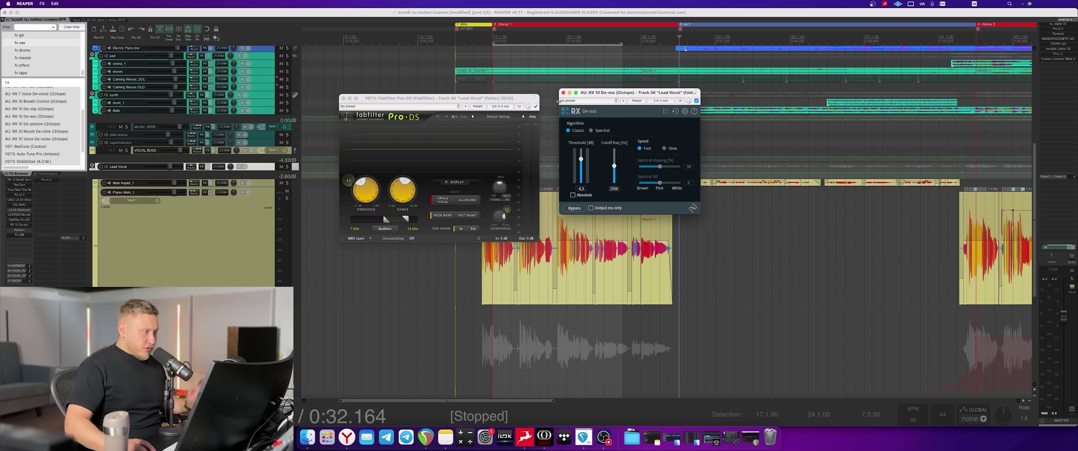
{"action": "left_click", "coordinate": [562, 92]}
{"action": "left_click", "coordinate": [343, 99]}
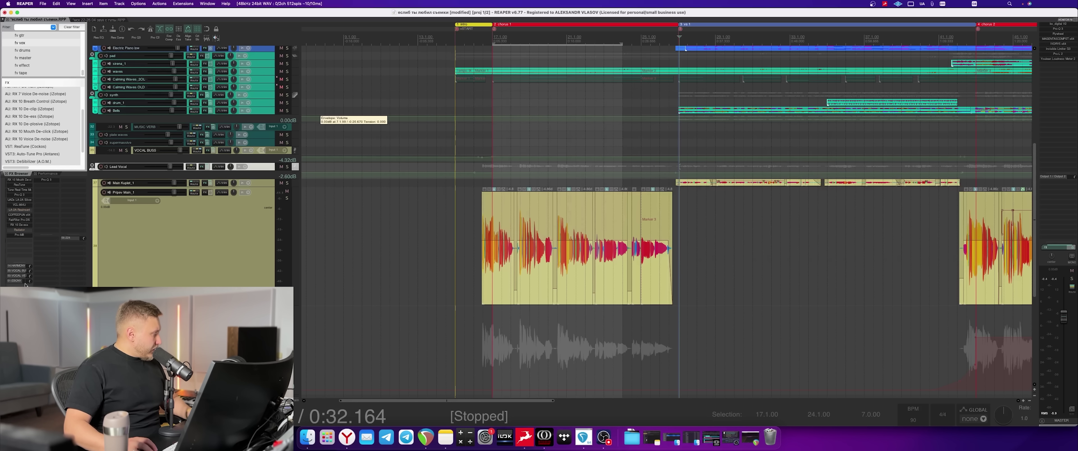
- Audition the mix from 0:32.164 with the Lead Vocal's Radiator plugin bypassed and then enabled, stop playback and close the plugin
{"action": "left_click", "coordinate": [20, 230]}
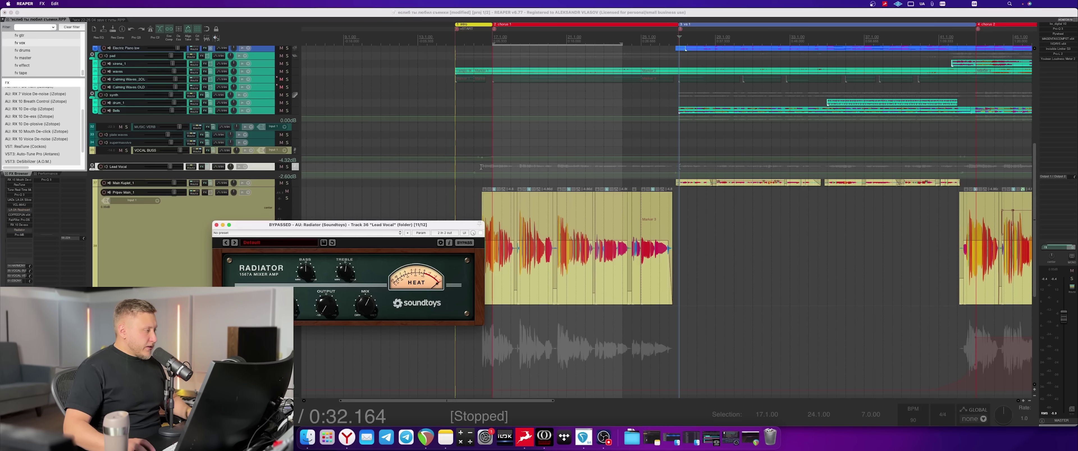
{"action": "left_click_drag", "start_coordinate": [356, 225], "coordinate": [672, 109]}
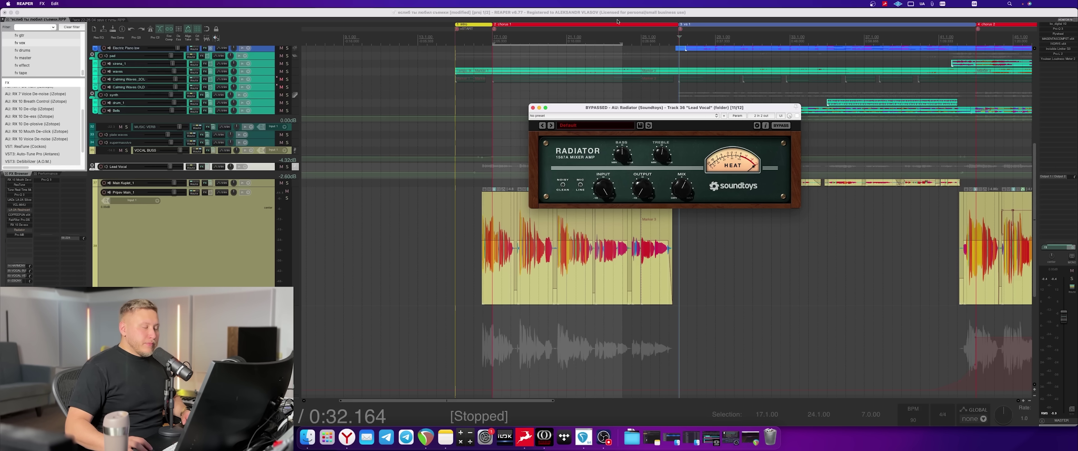
{"action": "key", "text": "space"}
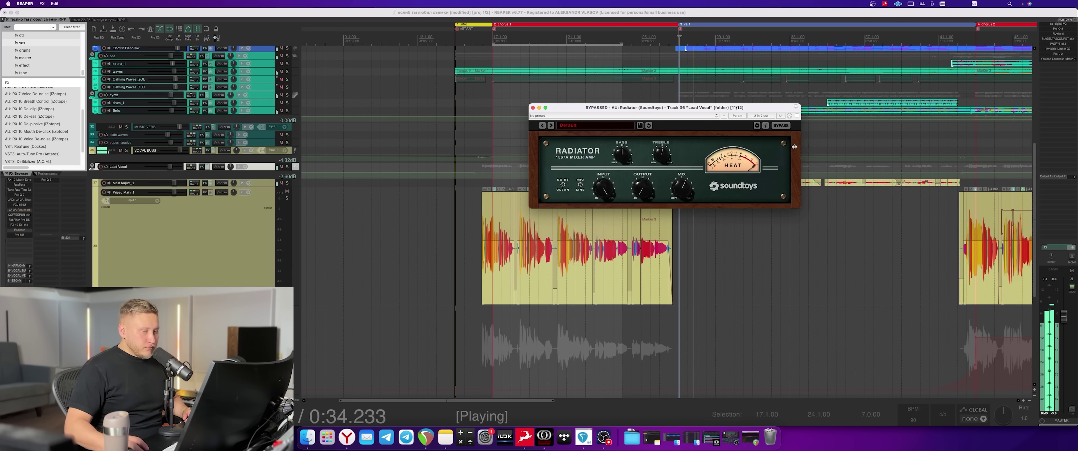
{"action": "left_click", "coordinate": [796, 116]}
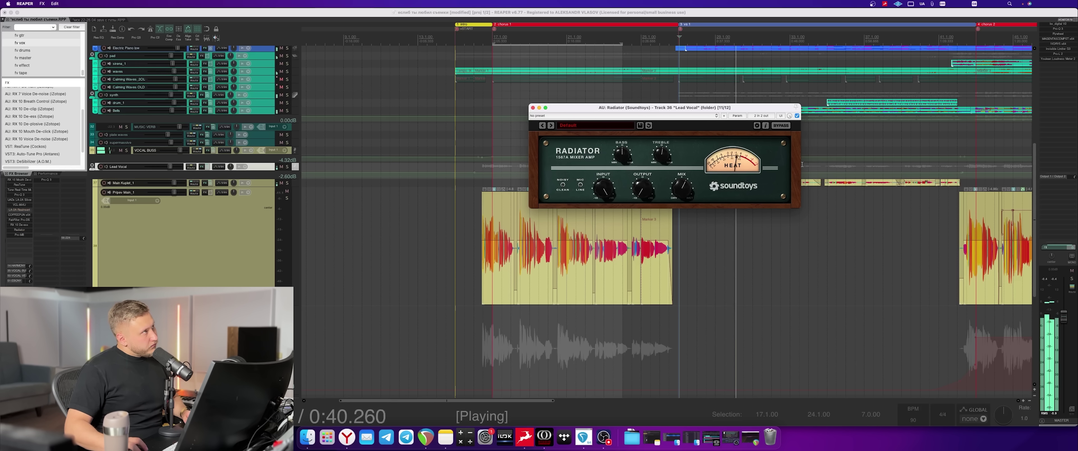
{"action": "key", "text": "space"}
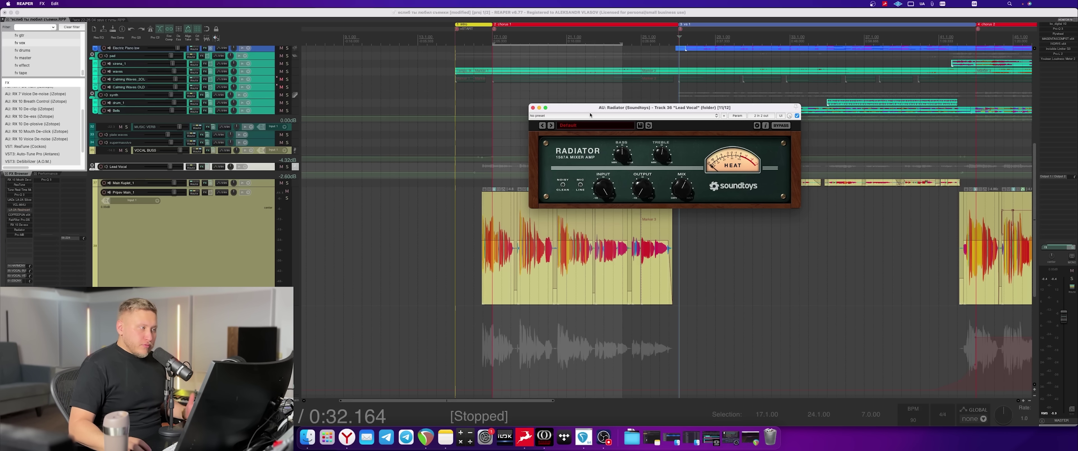
{"action": "left_click", "coordinate": [532, 107]}
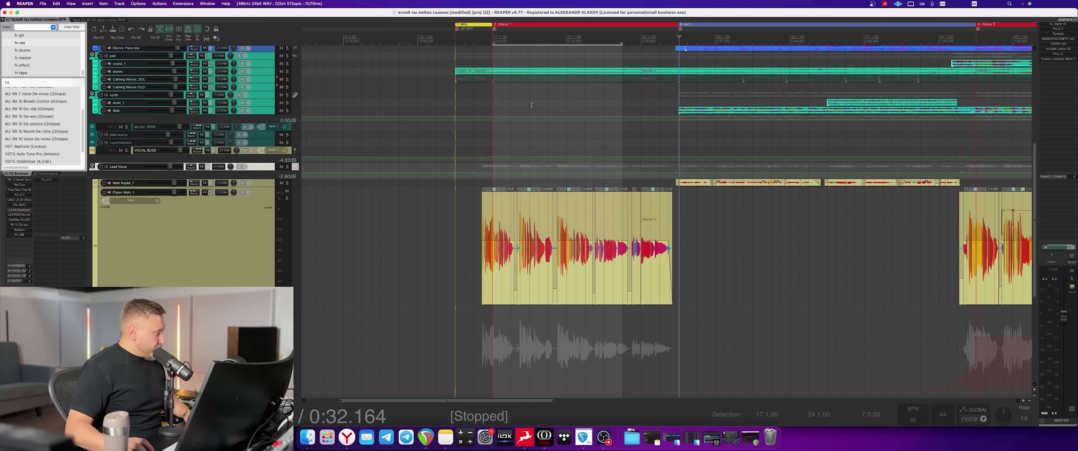
- Inspect the Pro-MB band on the Lead Vocal track while auditioning the mix from 0:54.513, then close the plugin
{"action": "double_click", "coordinate": [19, 235]}
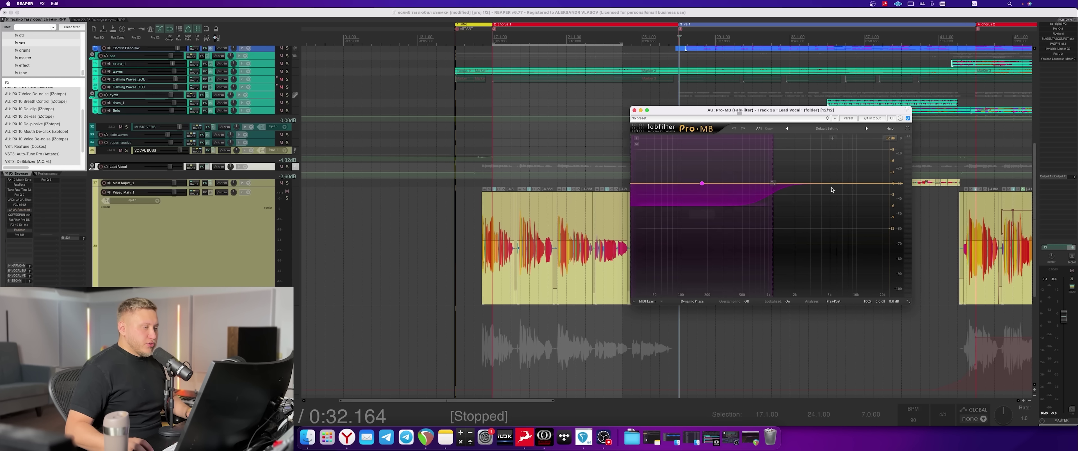
{"action": "left_click", "coordinate": [834, 33]}
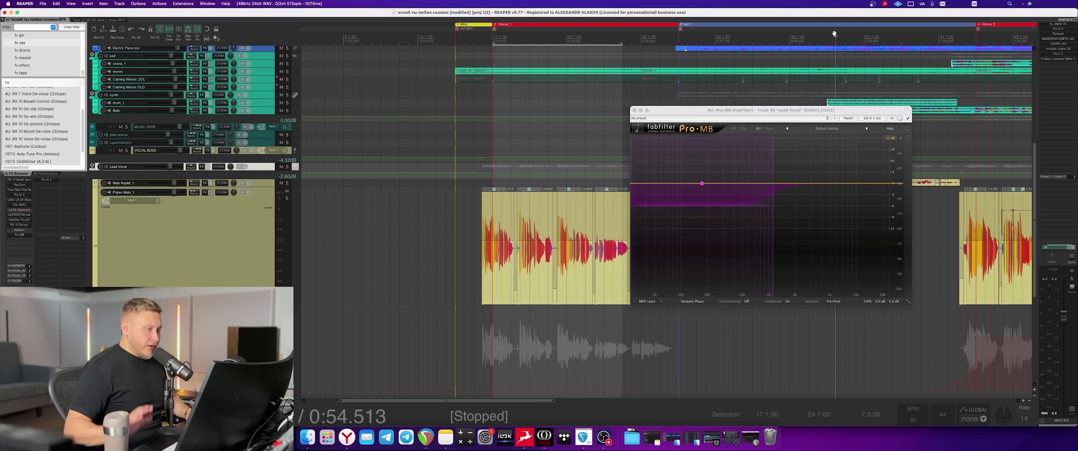
{"action": "key", "text": "space"}
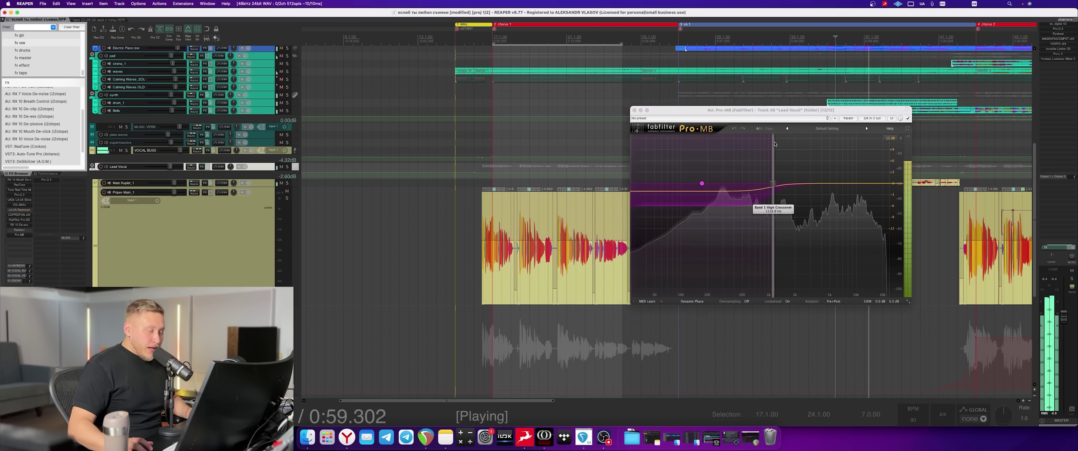
{"action": "key", "text": "space"}
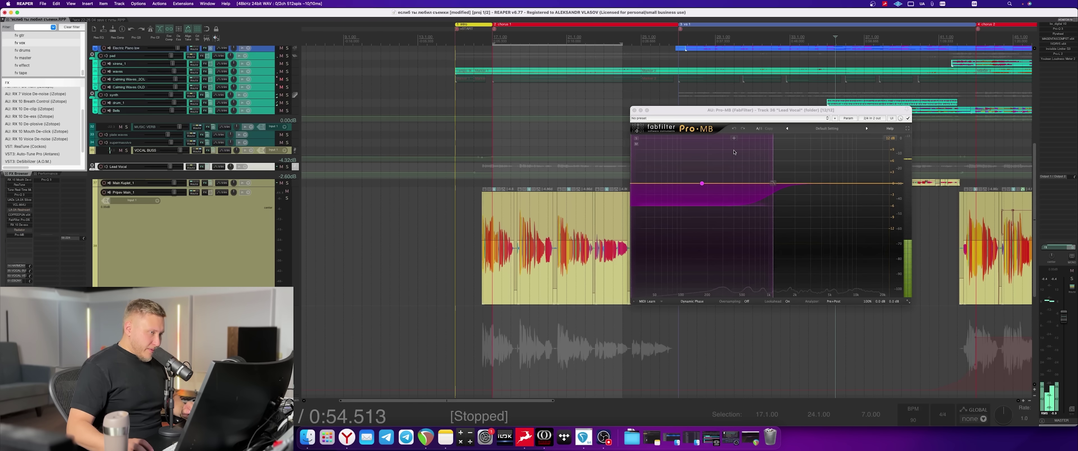
{"action": "left_click_drag", "start_coordinate": [781, 112], "coordinate": [672, 118]}
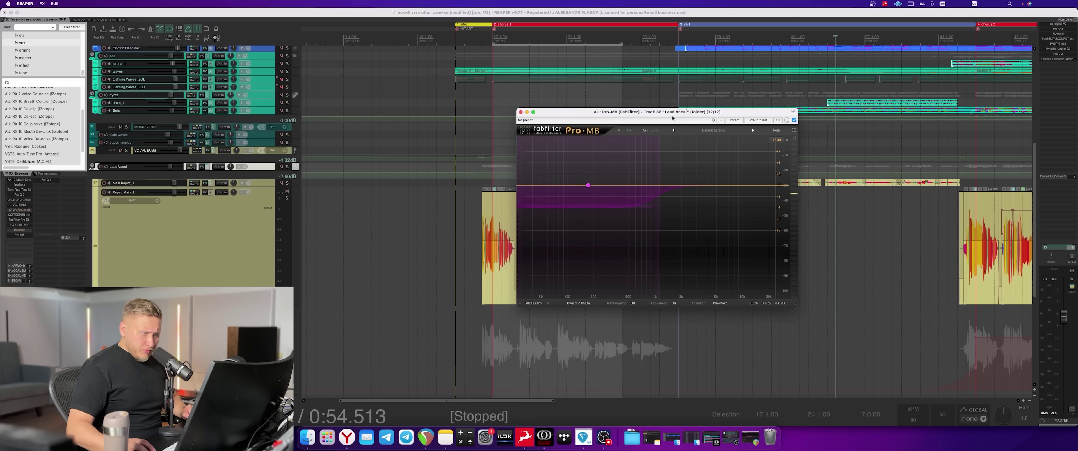
{"action": "scroll", "coordinate": [256, 258], "scroll_direction": "up", "scroll_amount": 5}
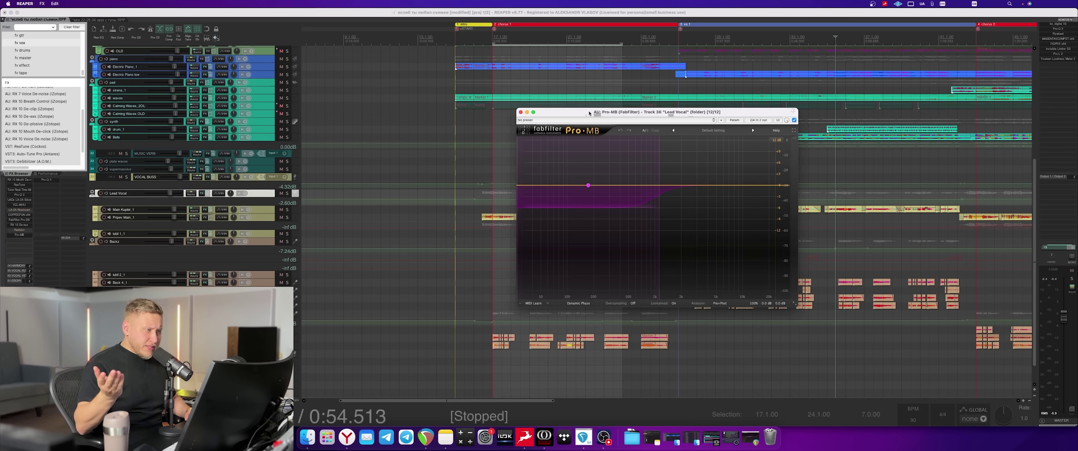
{"action": "left_click", "coordinate": [520, 112]}
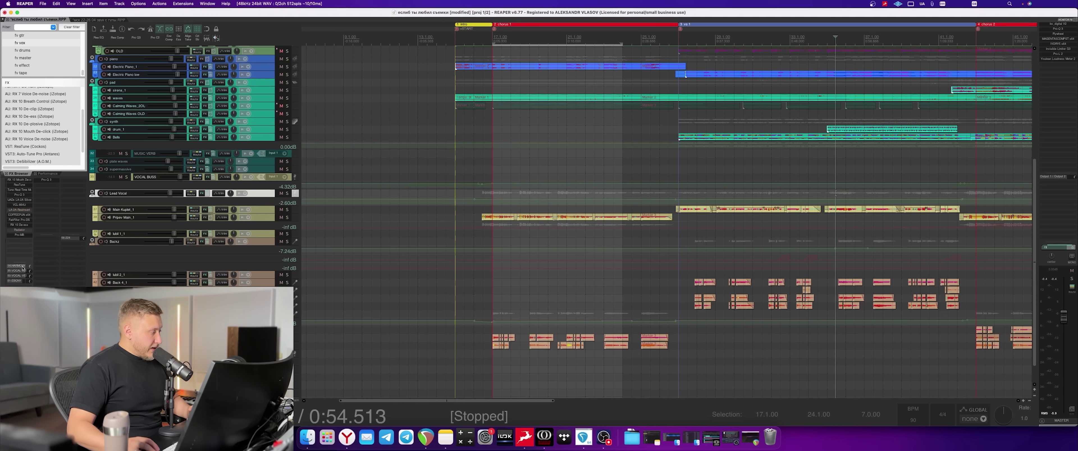
- Inspect the Pro-C 2 compression style options and the NLS Channel Stereo settings on VOCAL BUSS, closing both plugins without changes
{"action": "left_click", "coordinate": [290, 179]}
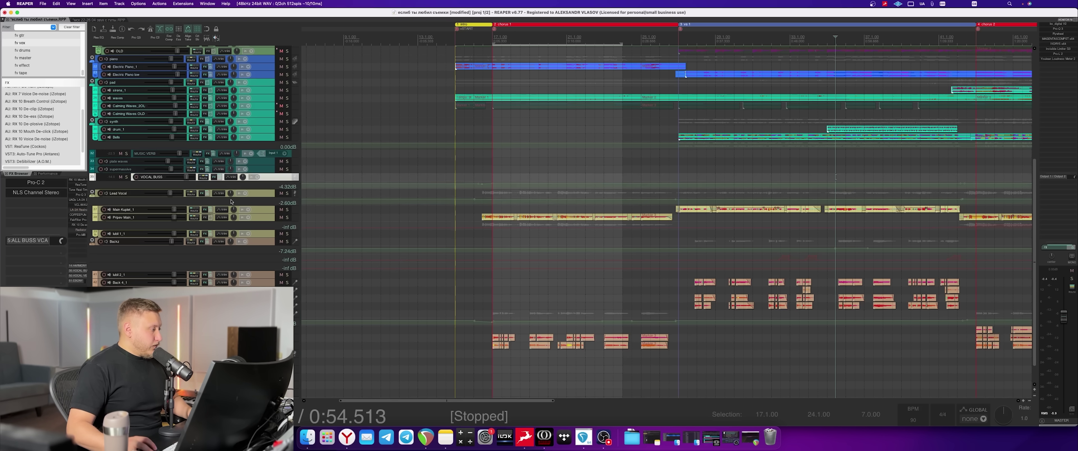
{"action": "left_click", "coordinate": [56, 182]}
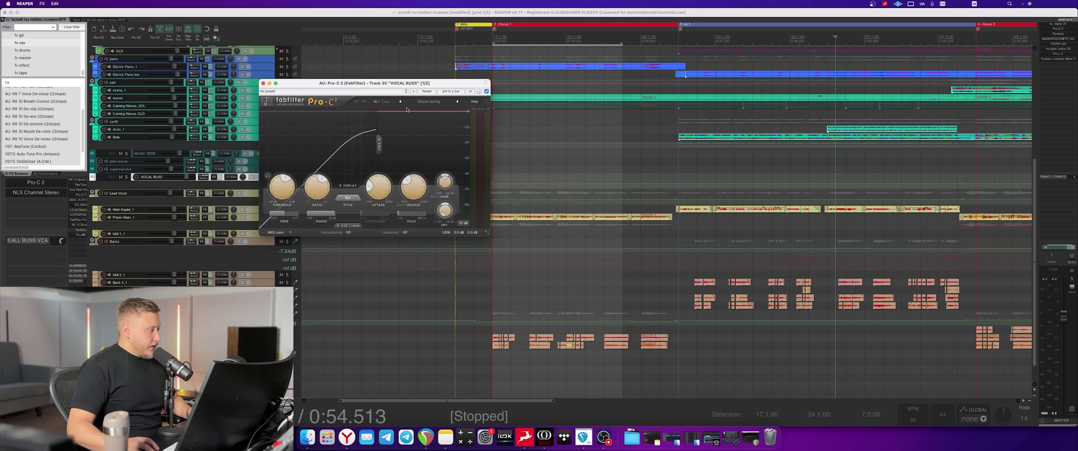
{"action": "left_click", "coordinate": [347, 197]}
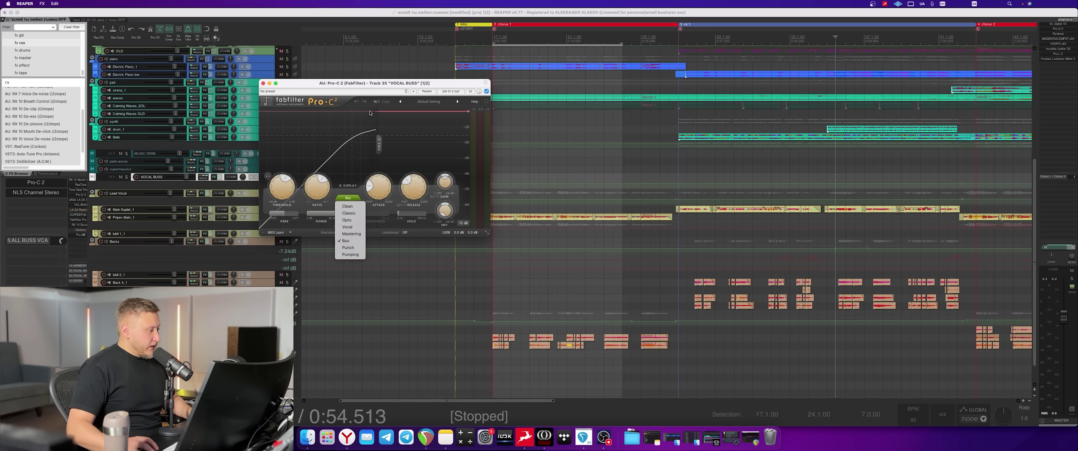
{"action": "left_click", "coordinate": [380, 196]}
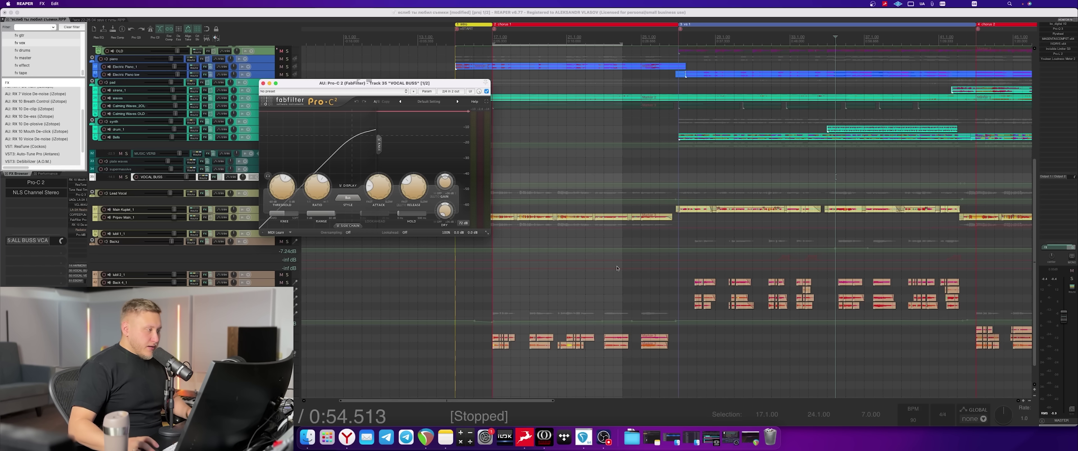
{"action": "left_click", "coordinate": [263, 83]}
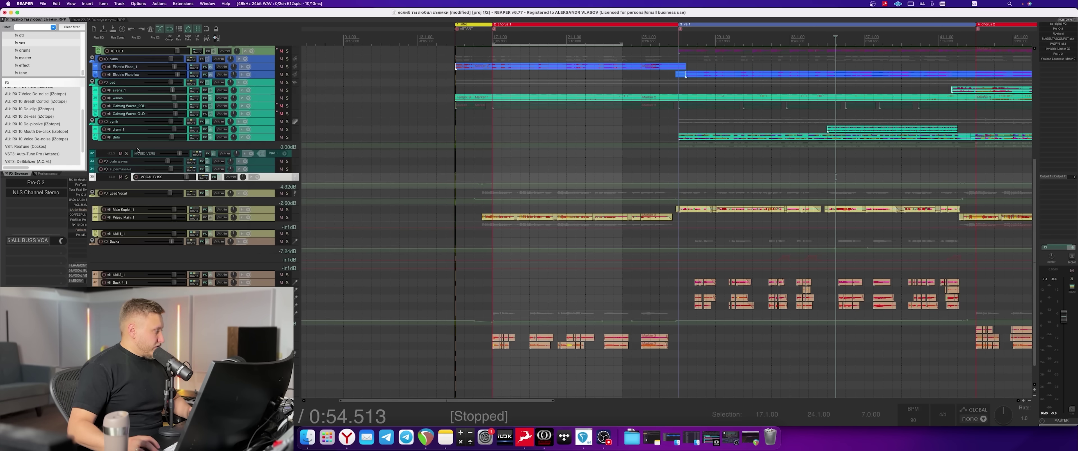
{"action": "double_click", "coordinate": [36, 192]}
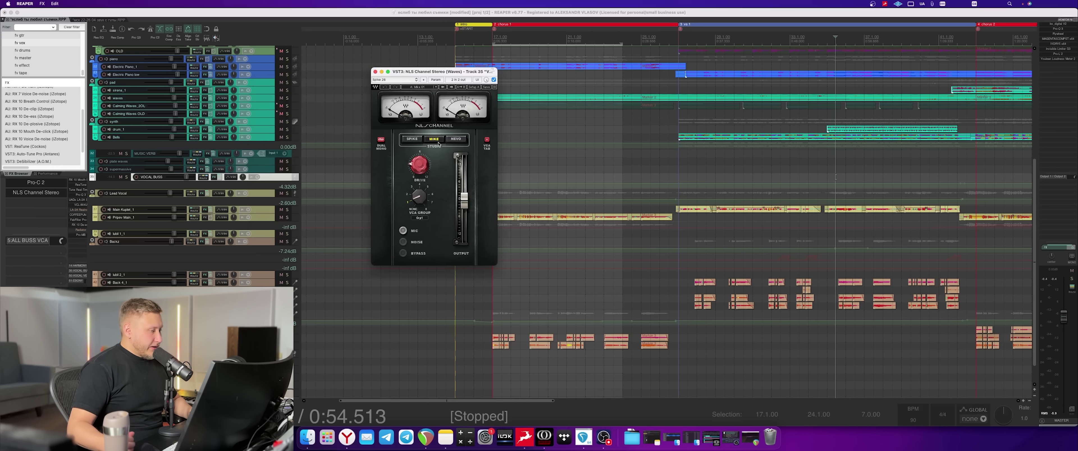
{"action": "left_click", "coordinate": [375, 71]}
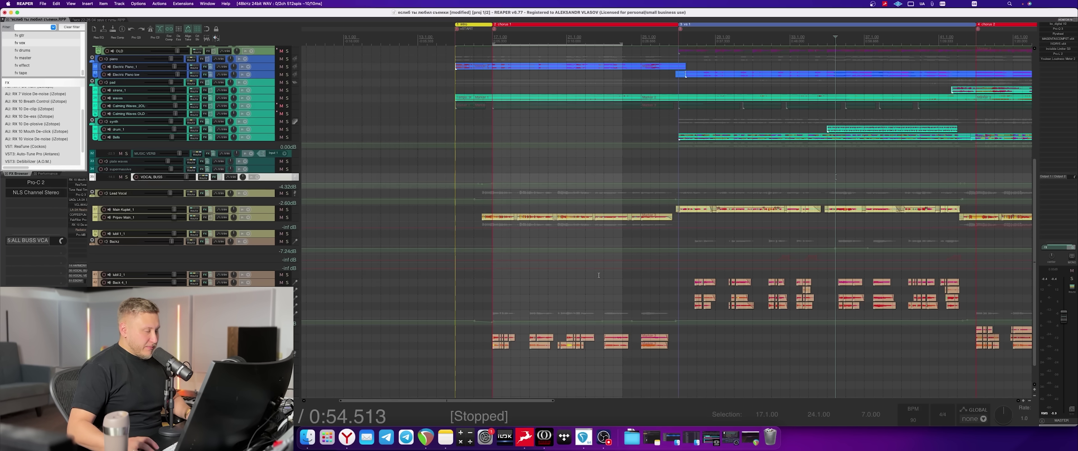
- Audition the mix briefly from 0:54.513 and then from 1:13.049 into the second chorus, then stop playback
{"action": "key", "text": "space"}
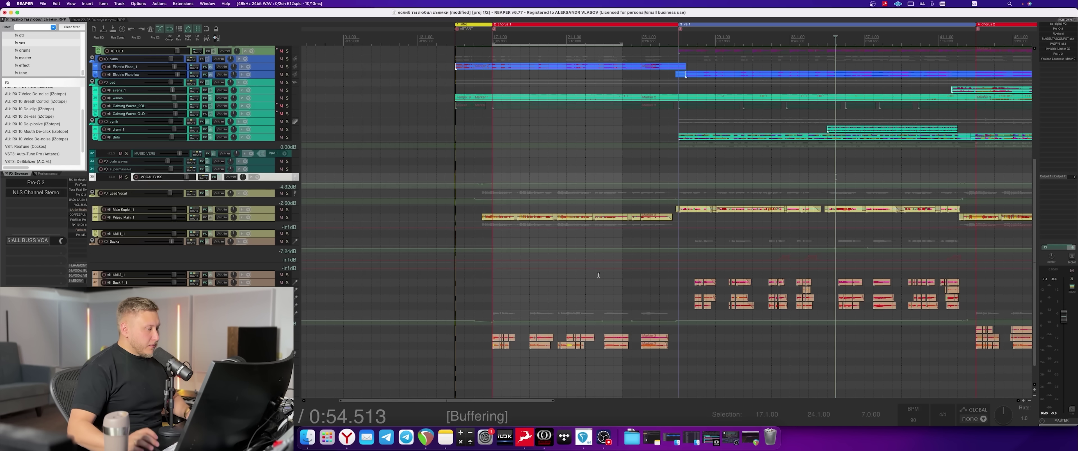
{"action": "key", "text": "space"}
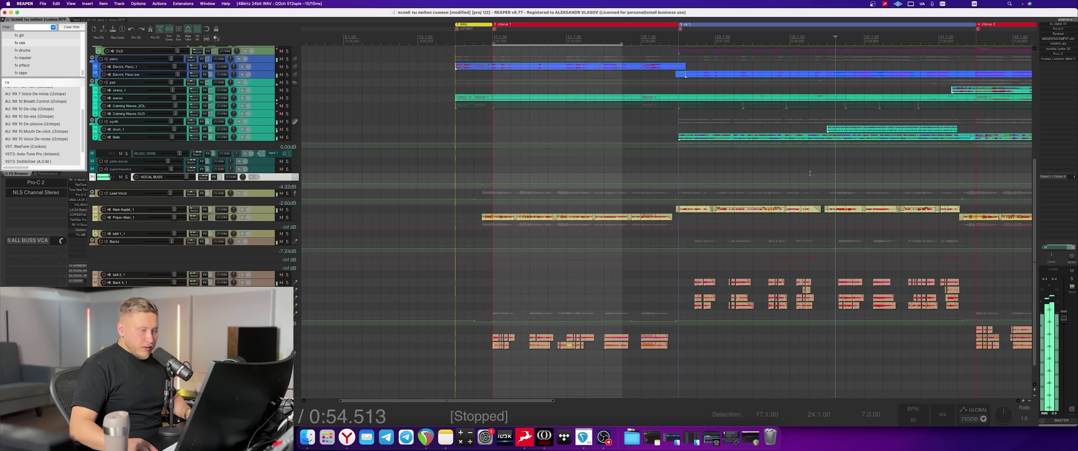
{"action": "scroll", "coordinate": [791, 40], "scroll_direction": "right", "scroll_amount": 3}
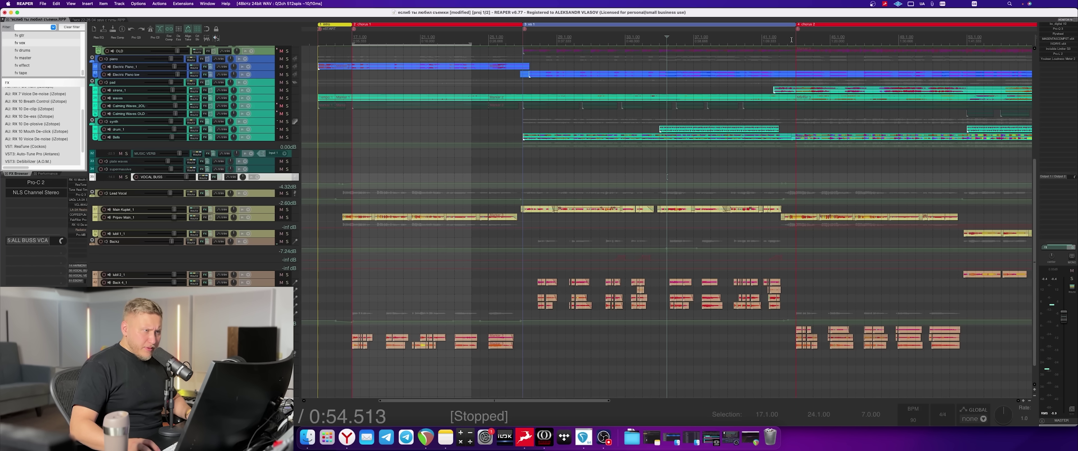
{"action": "left_click", "coordinate": [785, 40]}
{"action": "key", "text": "space"}
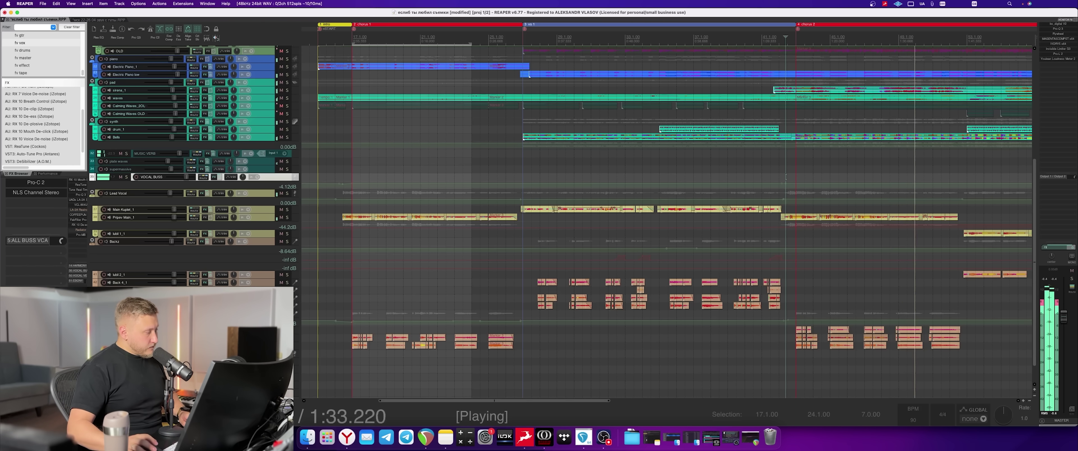
{"action": "key", "text": "space"}
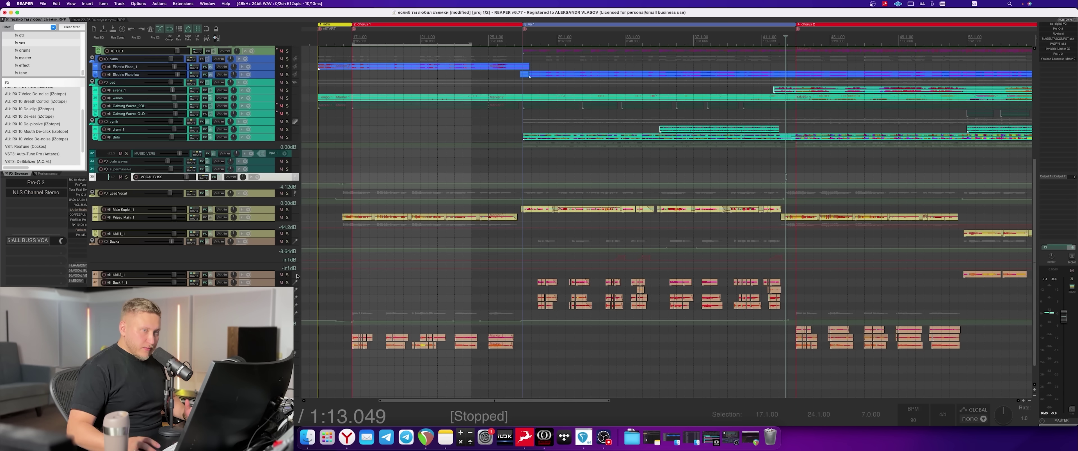
- Select the demo track at the start of the track list and enlarge its height
{"action": "scroll", "coordinate": [297, 276], "scroll_direction": "down", "scroll_amount": 3}
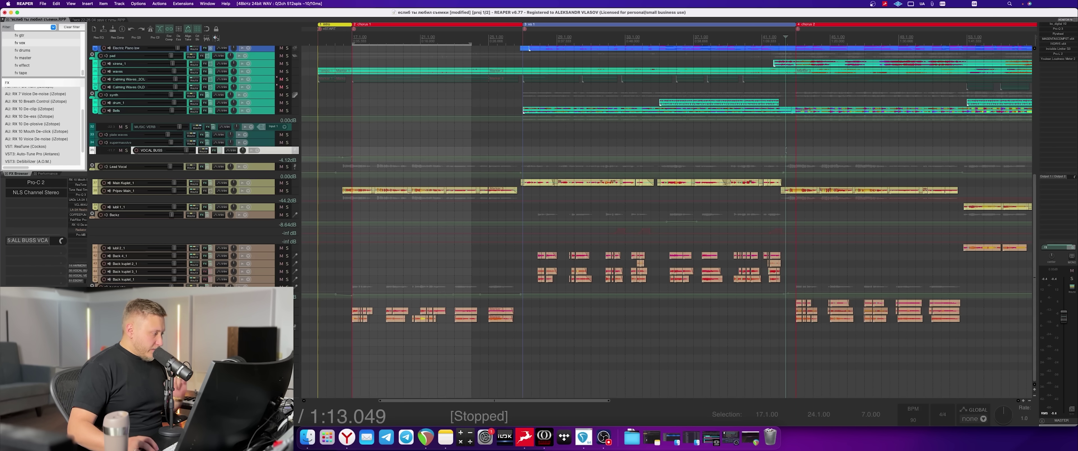
{"action": "left_click", "coordinate": [785, 335]}
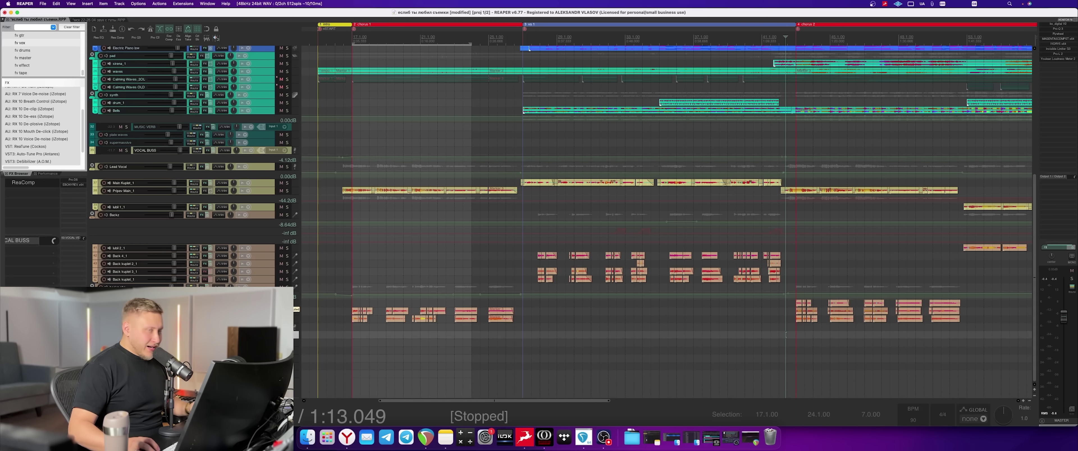
{"action": "scroll", "coordinate": [785, 335], "scroll_direction": "up", "scroll_amount": 5}
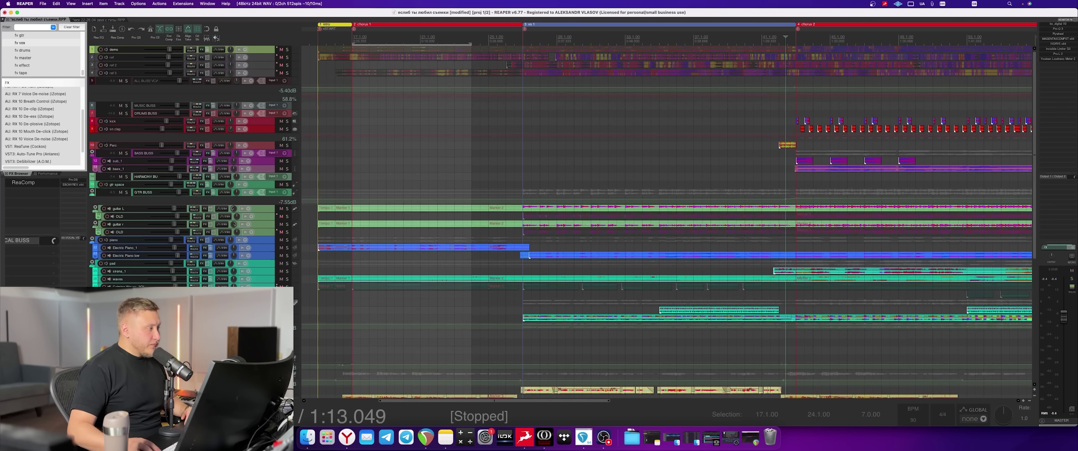
{"action": "left_click", "coordinate": [269, 49]}
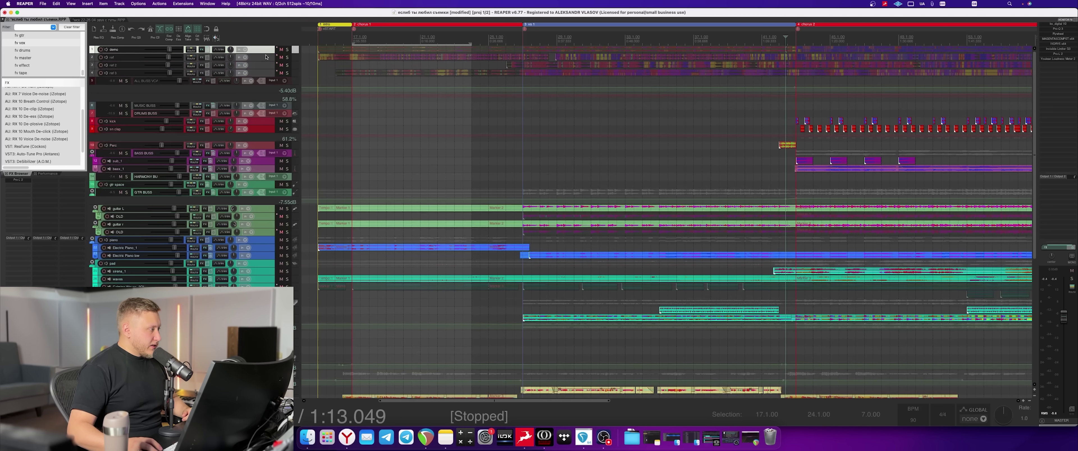
{"action": "double_click", "coordinate": [266, 53]}
- Compare the soloed demo track with the full mix by playing each from 0:02.548, leaving the demo unsoloed and playback stopped
{"action": "scroll", "coordinate": [389, 35], "scroll_direction": "down", "scroll_amount": 6}
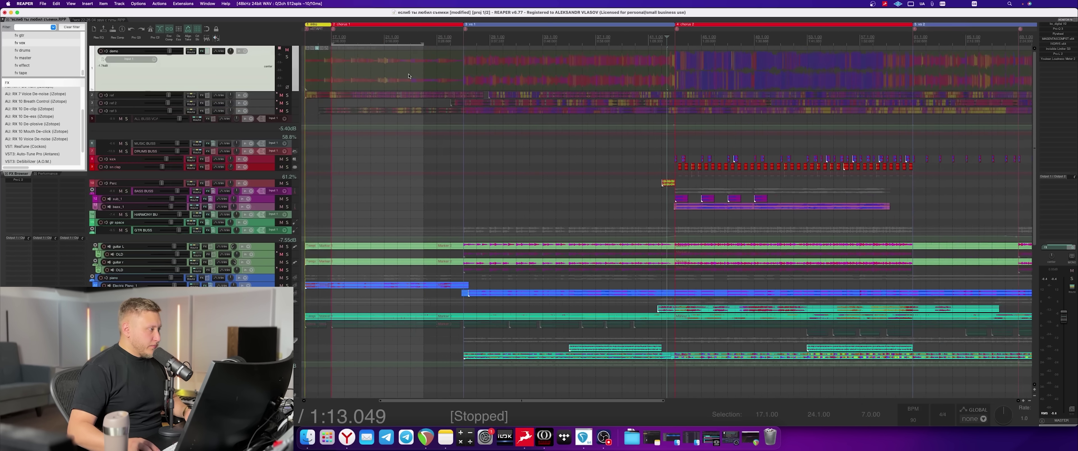
{"action": "left_click", "coordinate": [389, 34]}
{"action": "key", "text": "space"}
{"action": "left_click", "coordinate": [287, 57]}
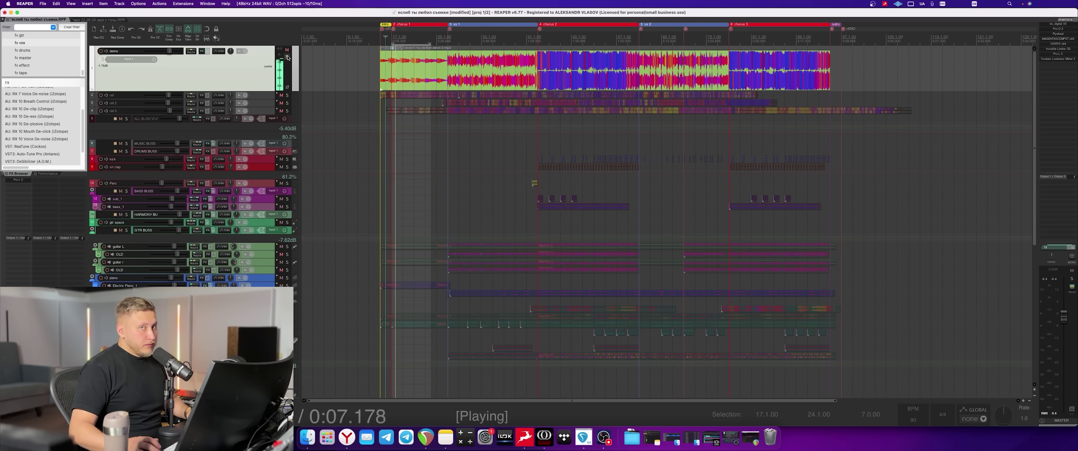
{"action": "key", "text": "space"}
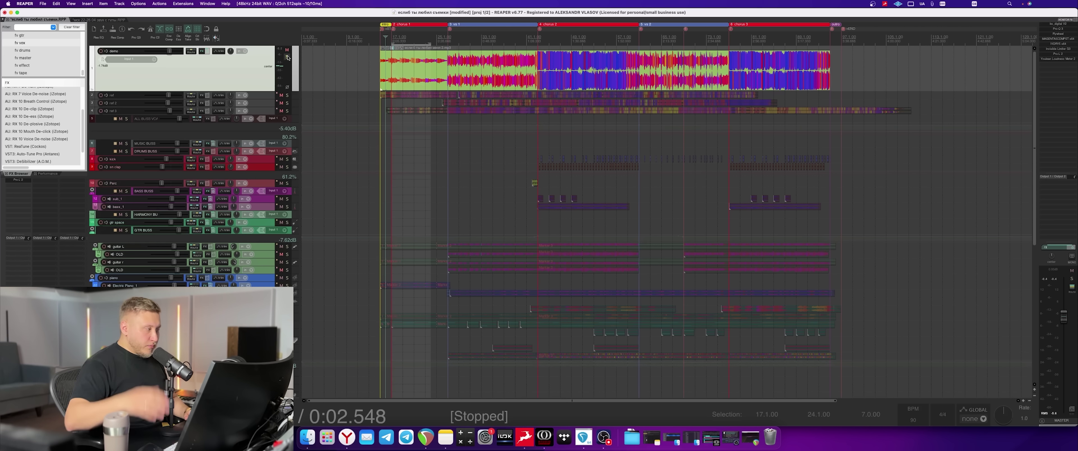
{"action": "left_click", "coordinate": [287, 57]}
{"action": "key", "text": "space"}
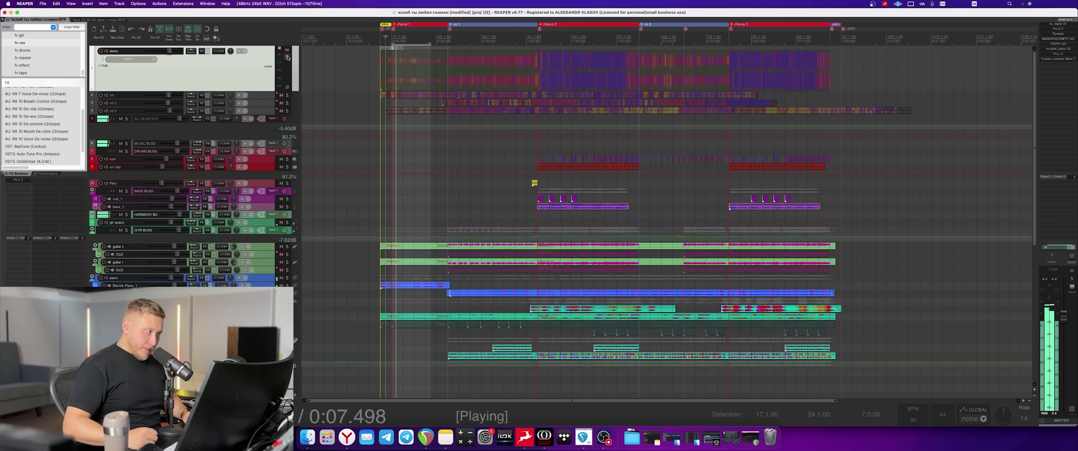
{"action": "key", "text": "space"}
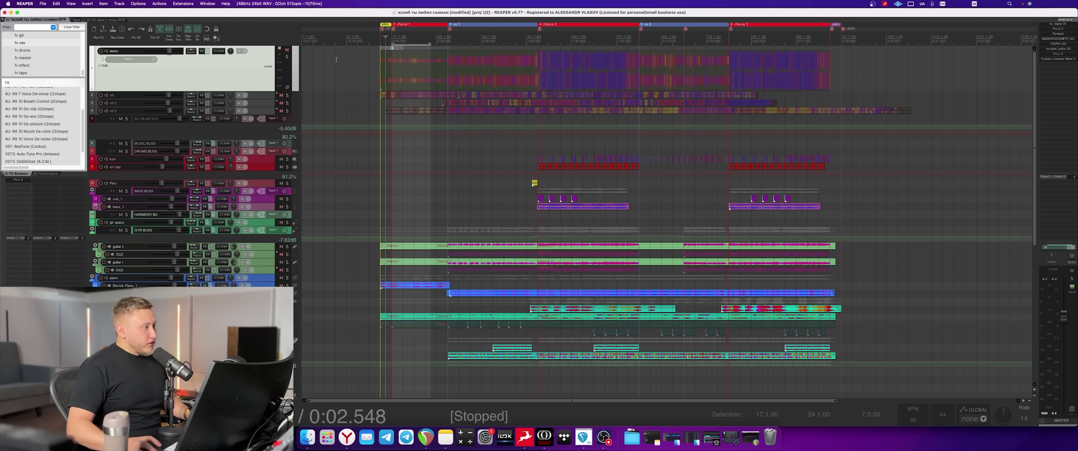
- Compare the soloed demo track with the full mix from 1:14.913, leaving the demo unsoloed and playback stopped
{"action": "left_click", "coordinate": [538, 38]}
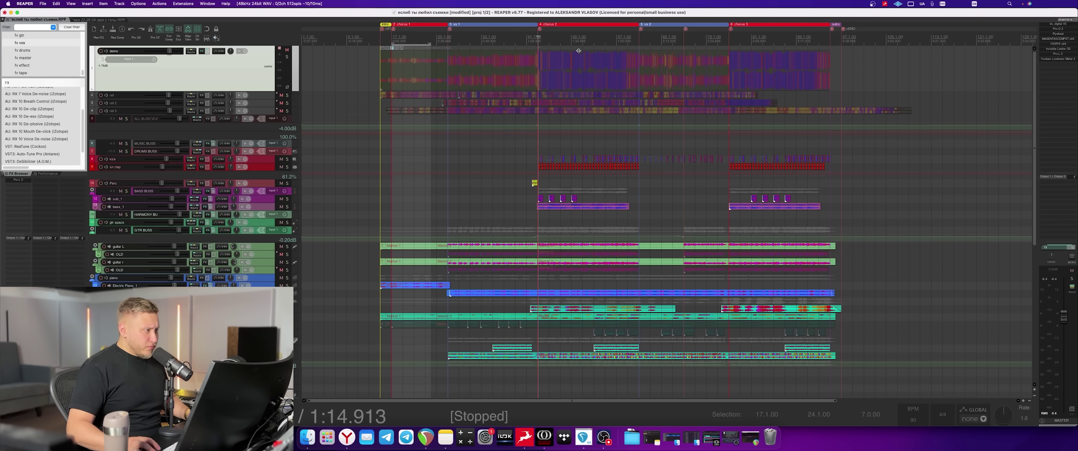
{"action": "left_click", "coordinate": [287, 57]}
{"action": "key", "text": "space"}
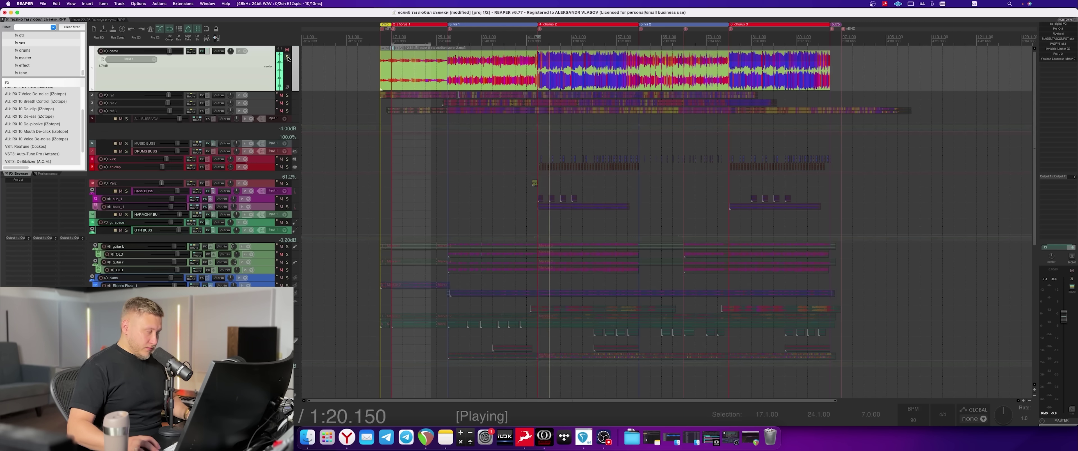
{"action": "left_click", "coordinate": [287, 57]}
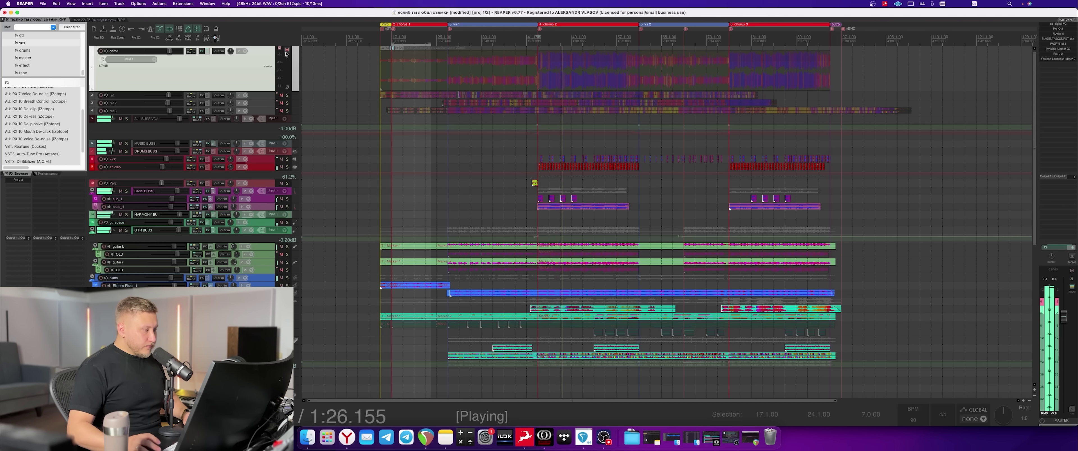
{"action": "key", "text": "space"}
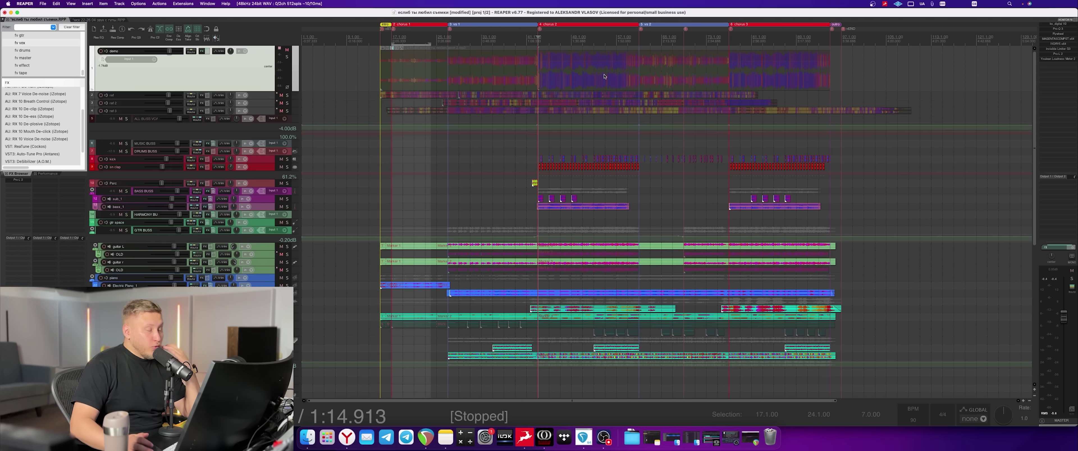
- Inspect the Acustica IVORY mastering equalizer settings on the master track, moving its window clear of the track list before closing it
{"action": "scroll", "coordinate": [281, 110], "scroll_direction": "down", "scroll_amount": 10}
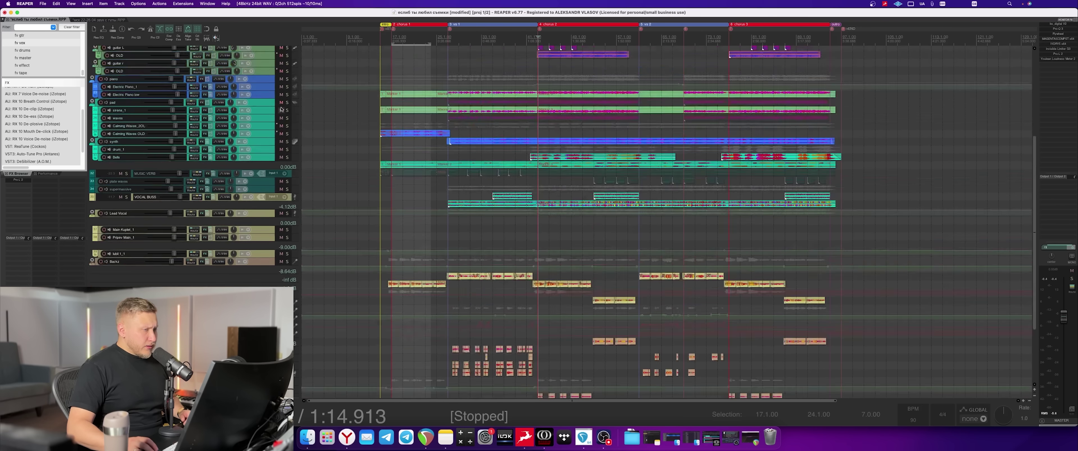
{"action": "scroll", "coordinate": [282, 109], "scroll_direction": "up", "scroll_amount": 9}
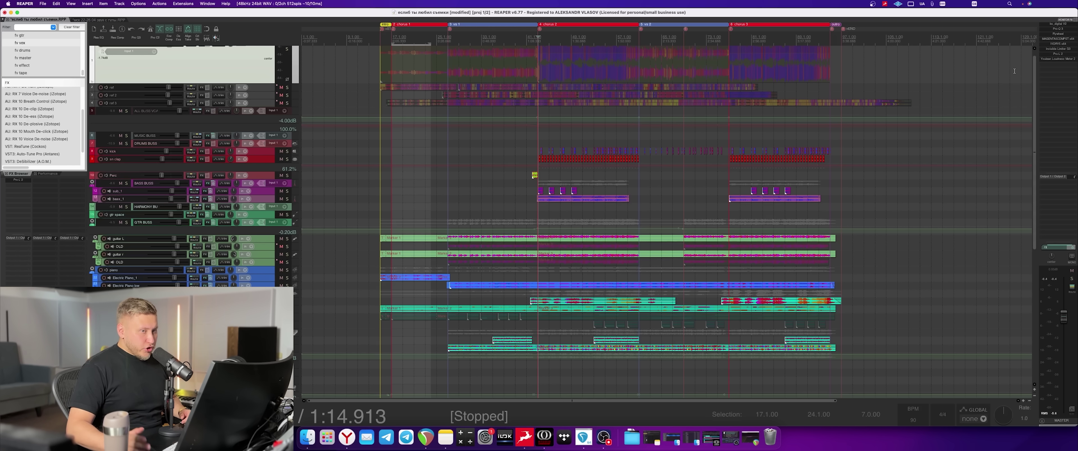
{"action": "left_click", "coordinate": [1055, 45]}
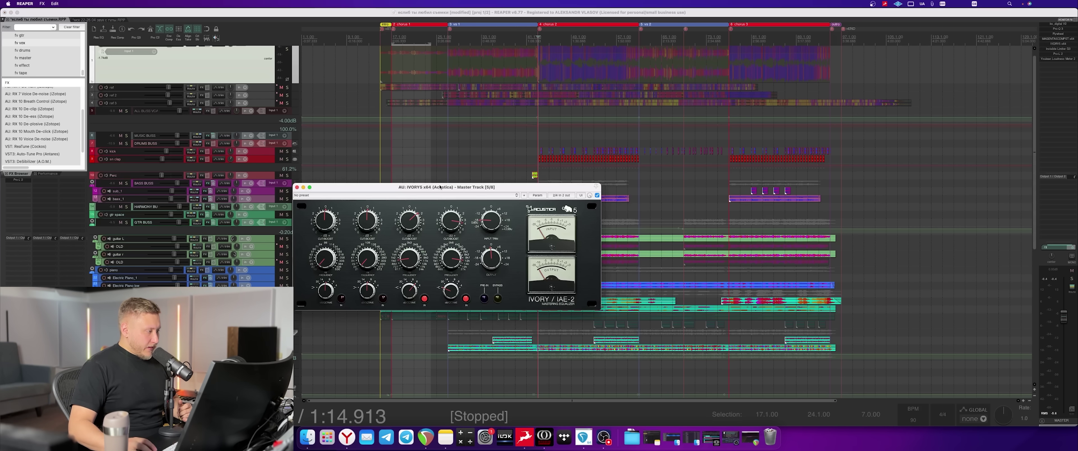
{"action": "left_click_drag", "start_coordinate": [427, 188], "coordinate": [798, 124]}
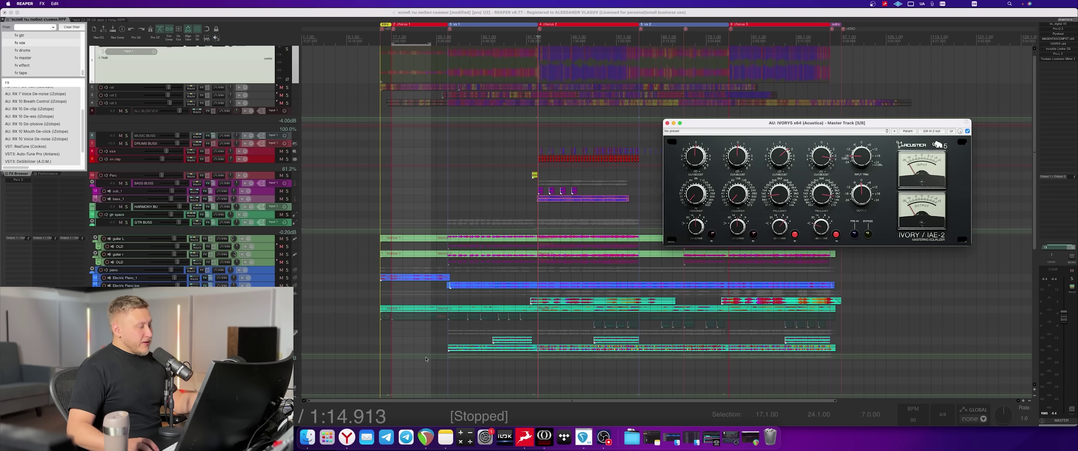
{"action": "scroll", "coordinate": [523, 209], "scroll_direction": "down", "scroll_amount": 10}
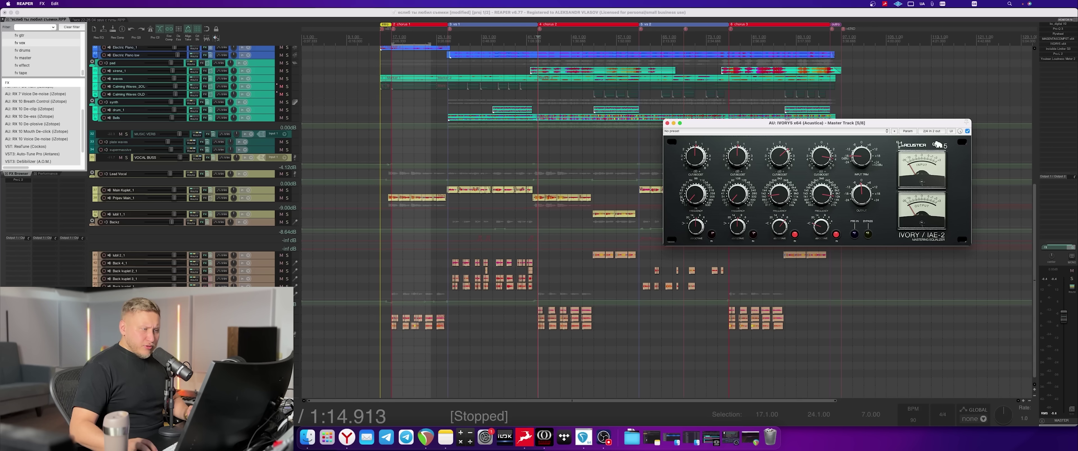
{"action": "left_click", "coordinate": [667, 123]}
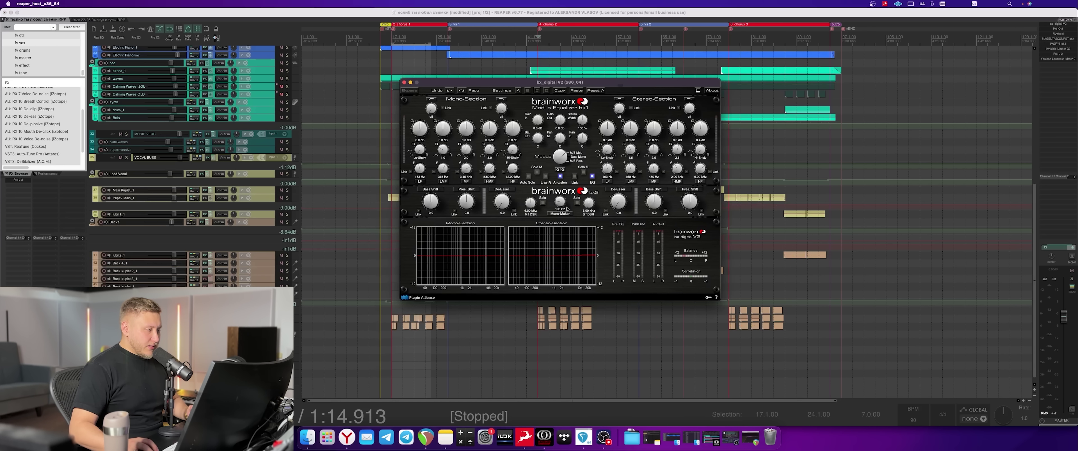
- Close the bx_digital V3 equalizer, inspect the low cut and high-frequency bell in the master track's Pro-Q 3, and close it
{"action": "left_click", "coordinate": [404, 83]}
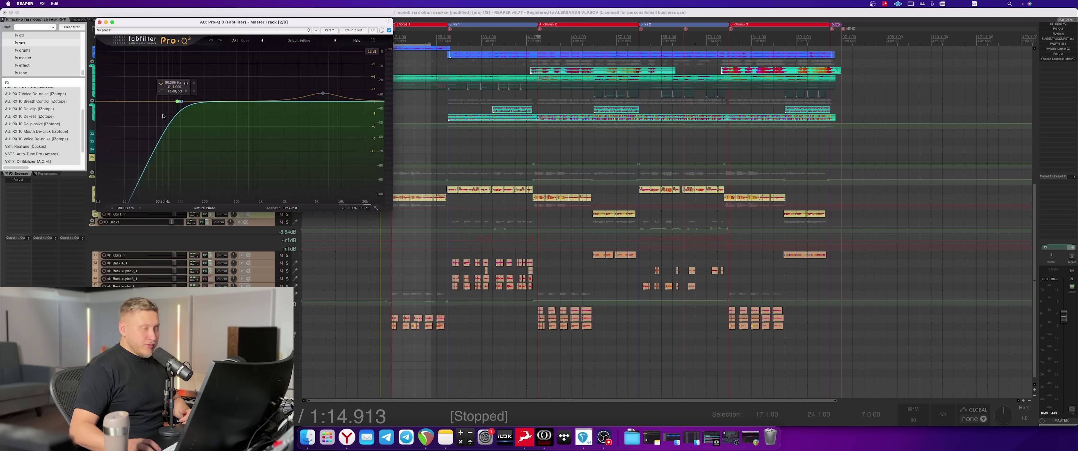
{"action": "left_click", "coordinate": [323, 93]}
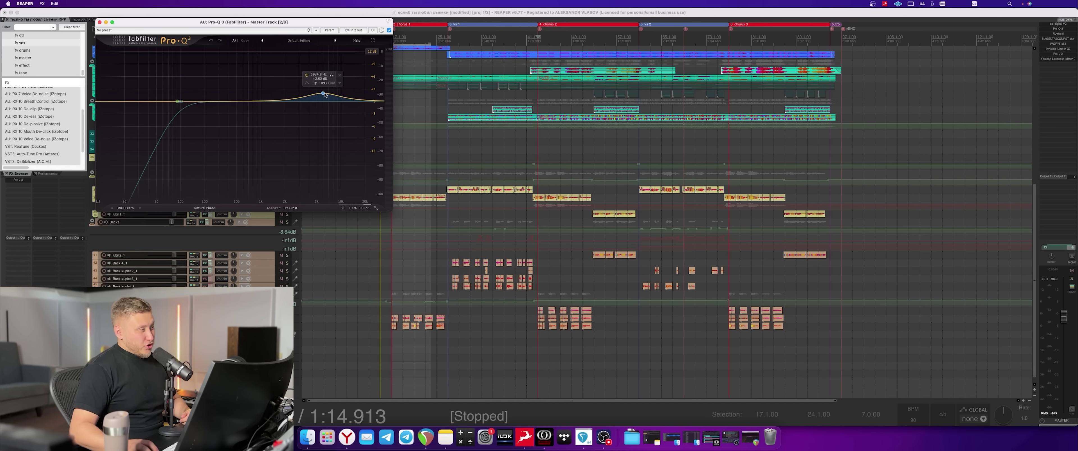
{"action": "left_click", "coordinate": [101, 22]}
- Inspect the Flywheel tape plugin and the Acustica MAGENTA compressor on the master track, closing both without changes
{"action": "left_click", "coordinate": [1059, 34]}
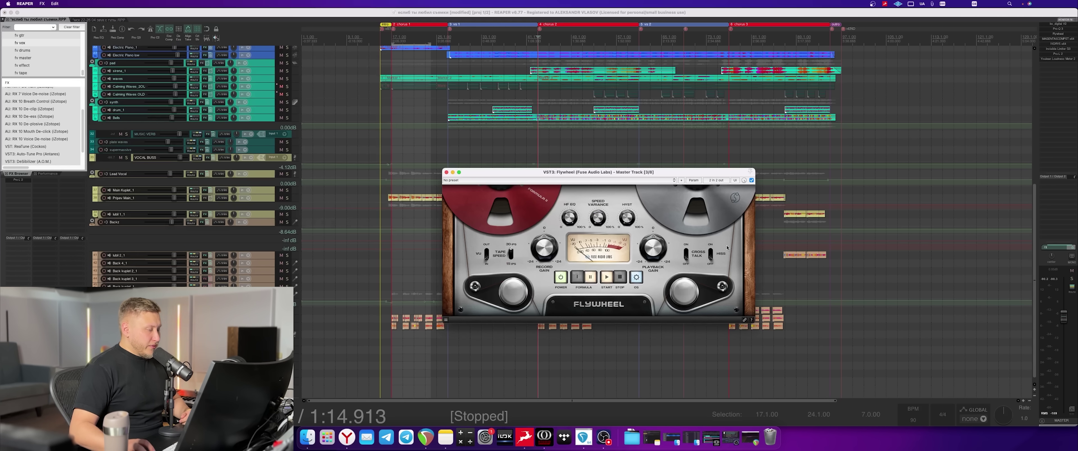
{"action": "left_click", "coordinate": [447, 172]}
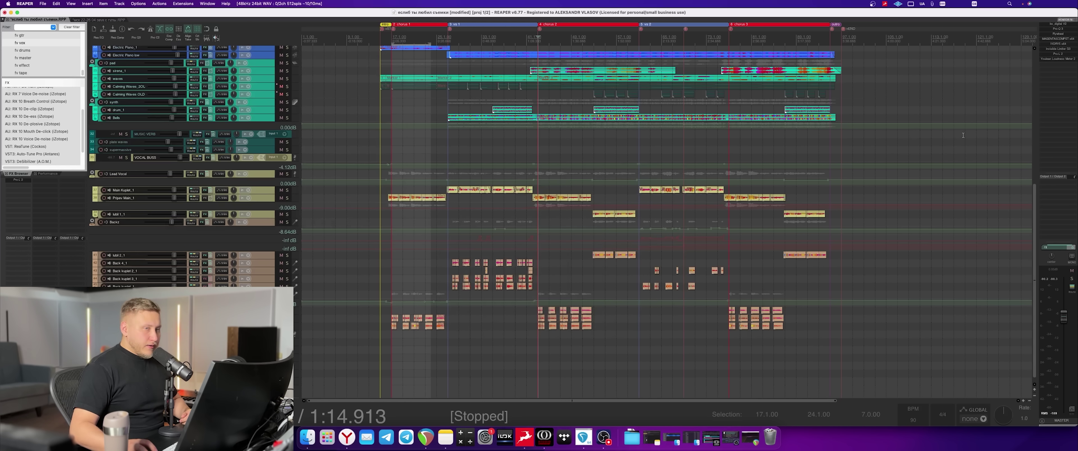
{"action": "left_click", "coordinate": [1064, 39]}
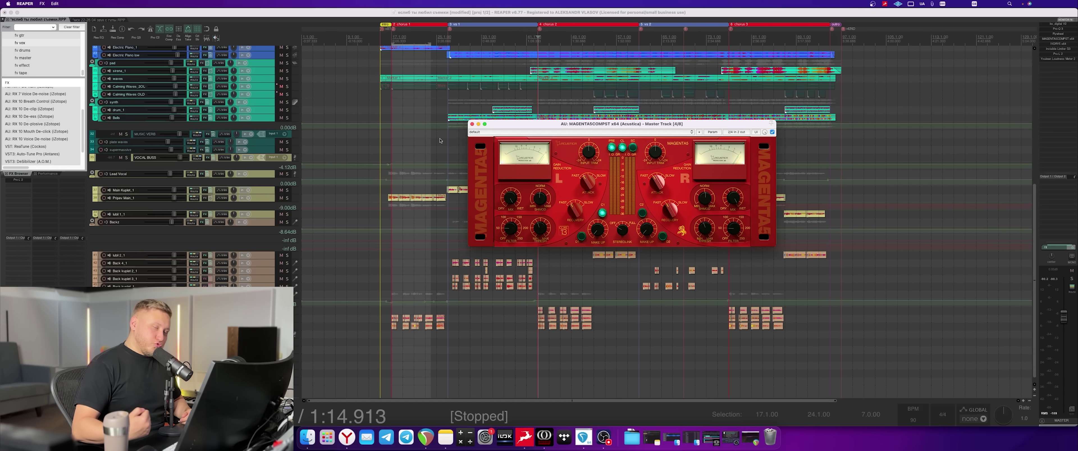
{"action": "left_click", "coordinate": [471, 123]}
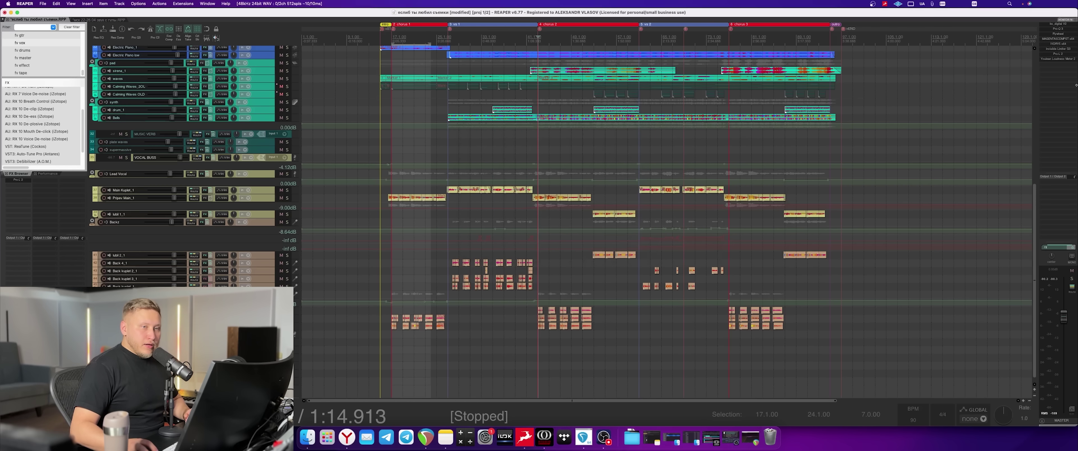
- Inspect the Invisible Limiter G3 settings on the master track with the full window in view, and close the plugin
{"action": "left_click", "coordinate": [1068, 50]}
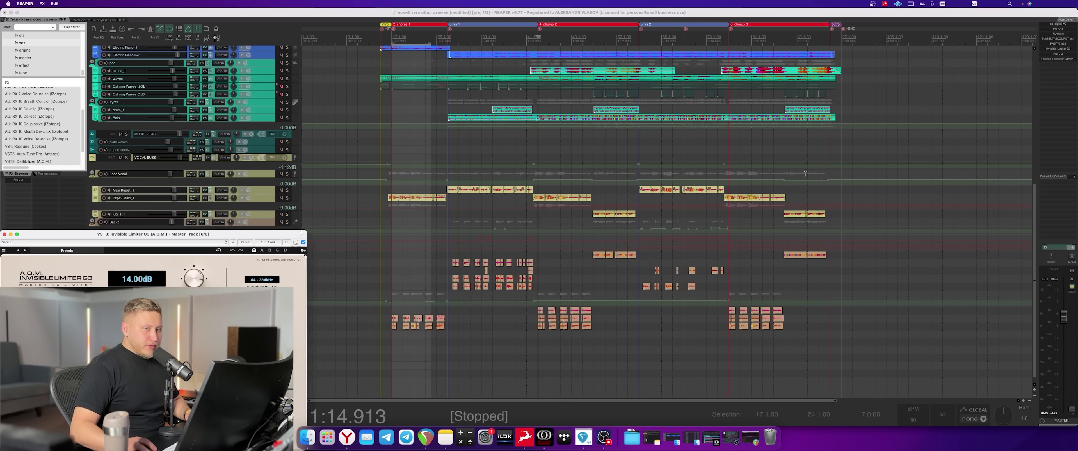
{"action": "left_click_drag", "start_coordinate": [222, 237], "coordinate": [628, 133]}
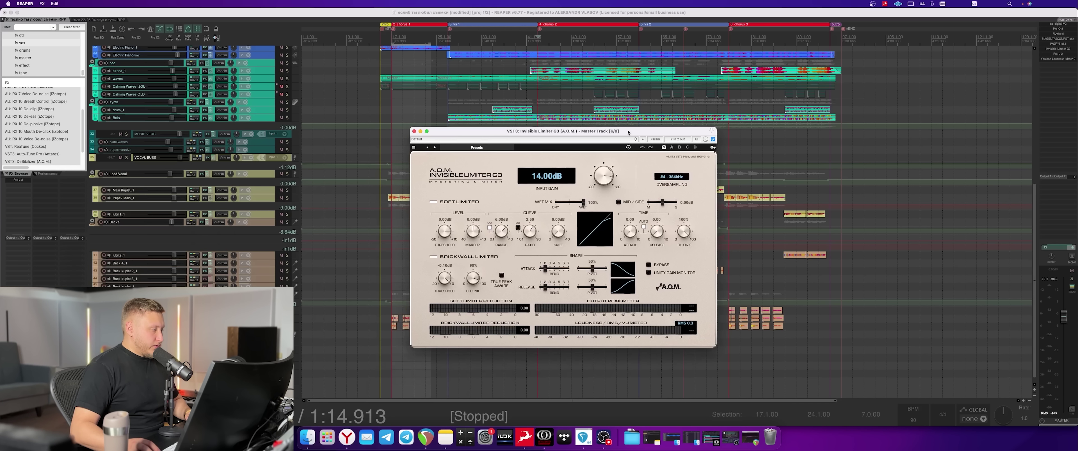
{"action": "left_click", "coordinate": [414, 130]}
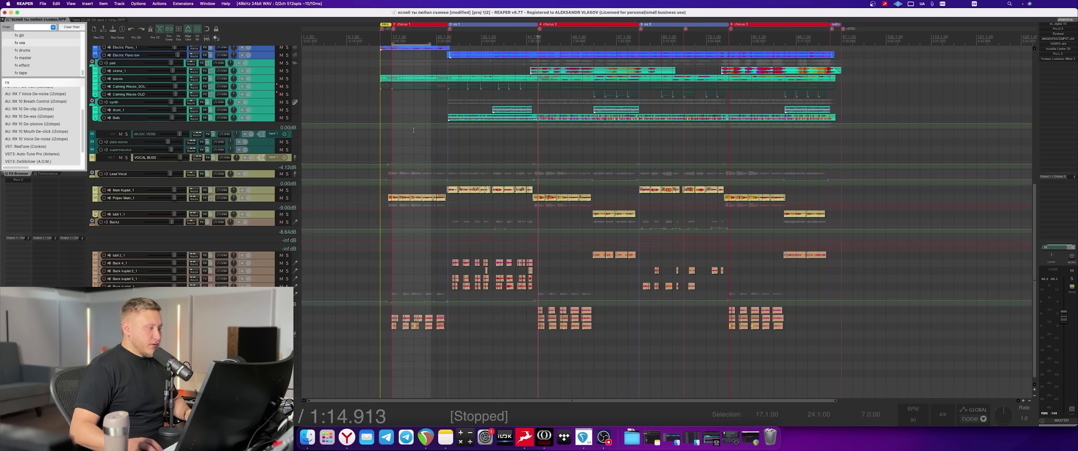
- Inspect the Pro-L 2 limiter on the master track, including its output level setting, and close it without changes
{"action": "left_click", "coordinate": [1058, 54]}
{"action": "left_click_drag", "start_coordinate": [404, 113], "coordinate": [587, 115]}
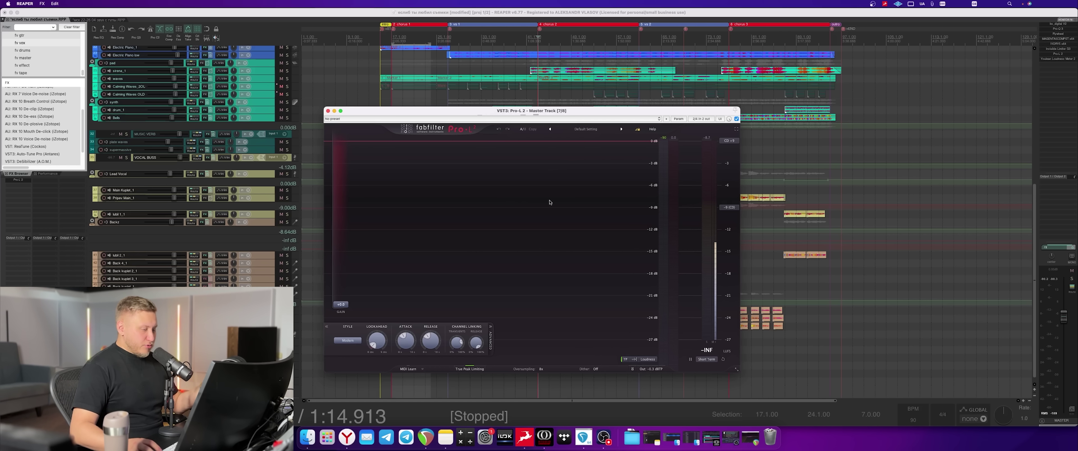
{"action": "mouse_move", "coordinate": [654, 371]}
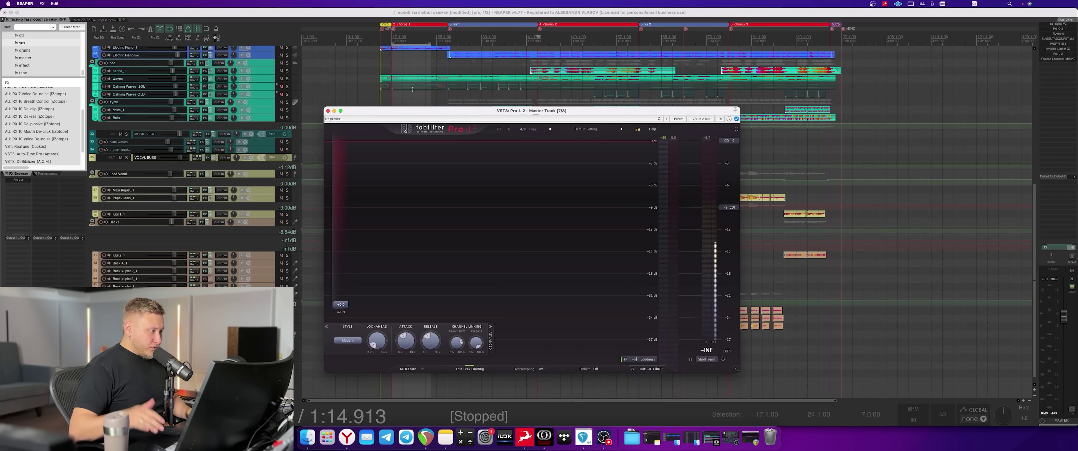
{"action": "left_click", "coordinate": [329, 111]}
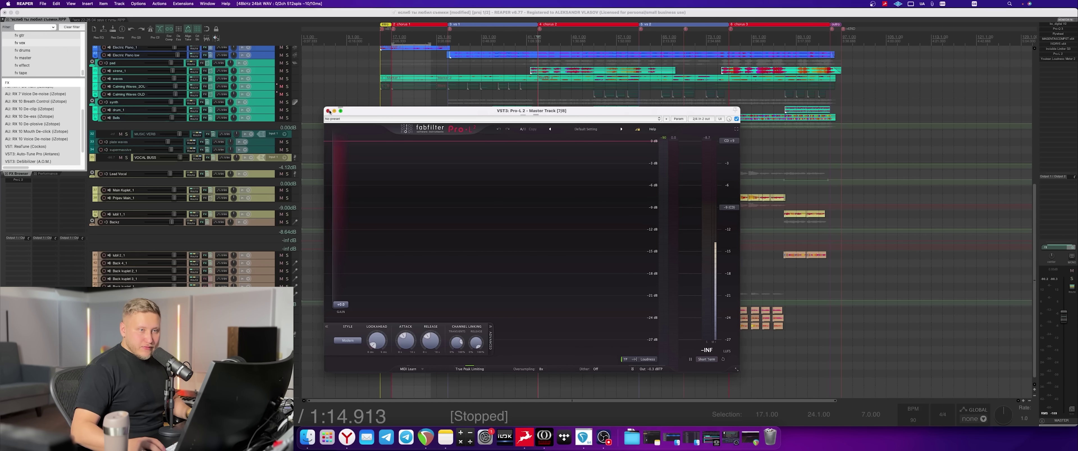
- Examine the loudness readings in Youlean Loudness Meter 2 on the master track with its full window visible, and close it
{"action": "left_click", "coordinate": [1058, 59]}
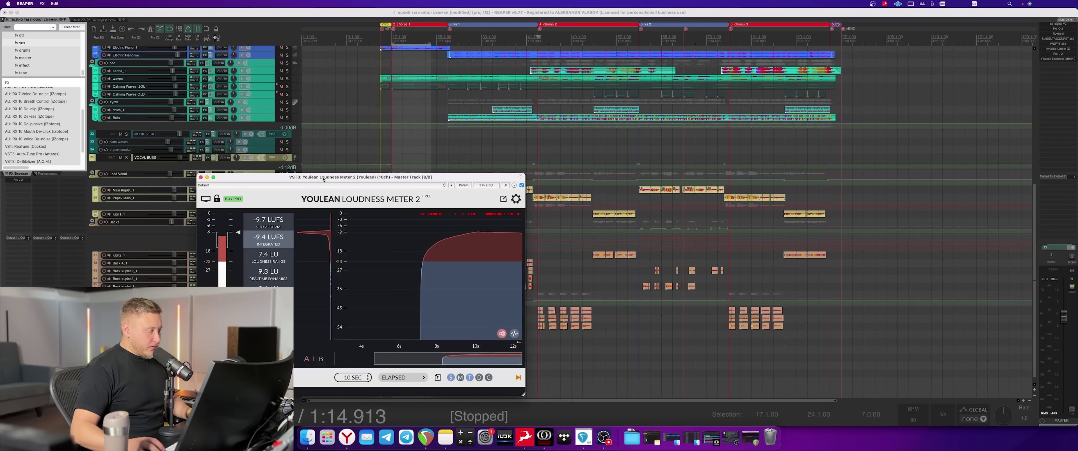
{"action": "left_click_drag", "start_coordinate": [322, 179], "coordinate": [559, 116]}
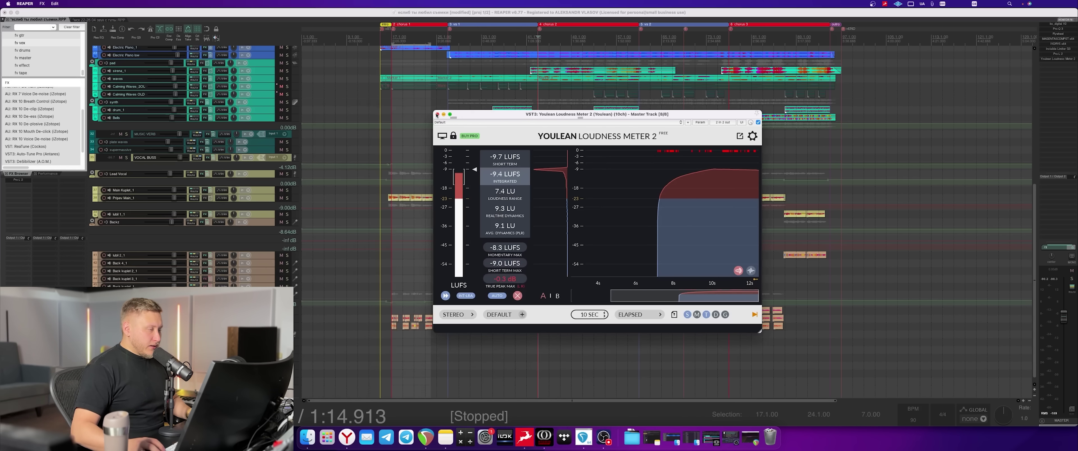
{"action": "left_click", "coordinate": [437, 114]}
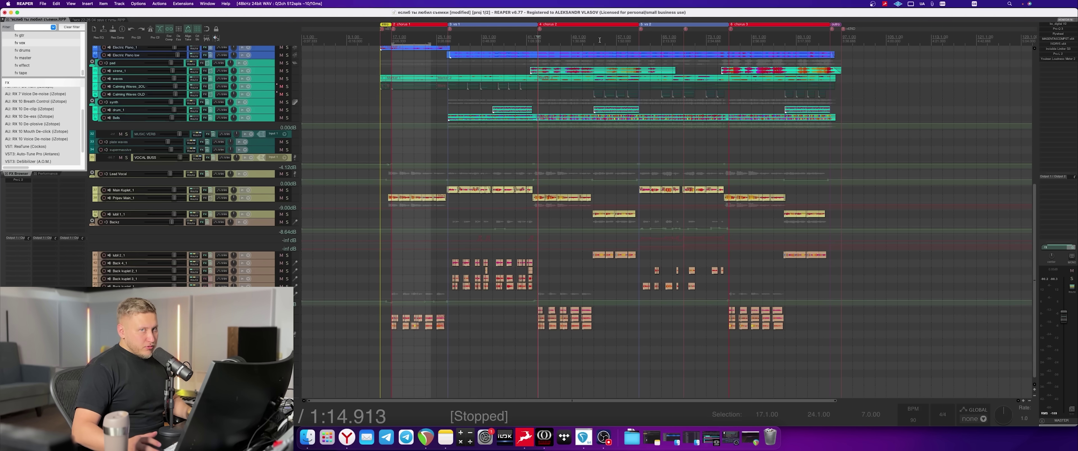